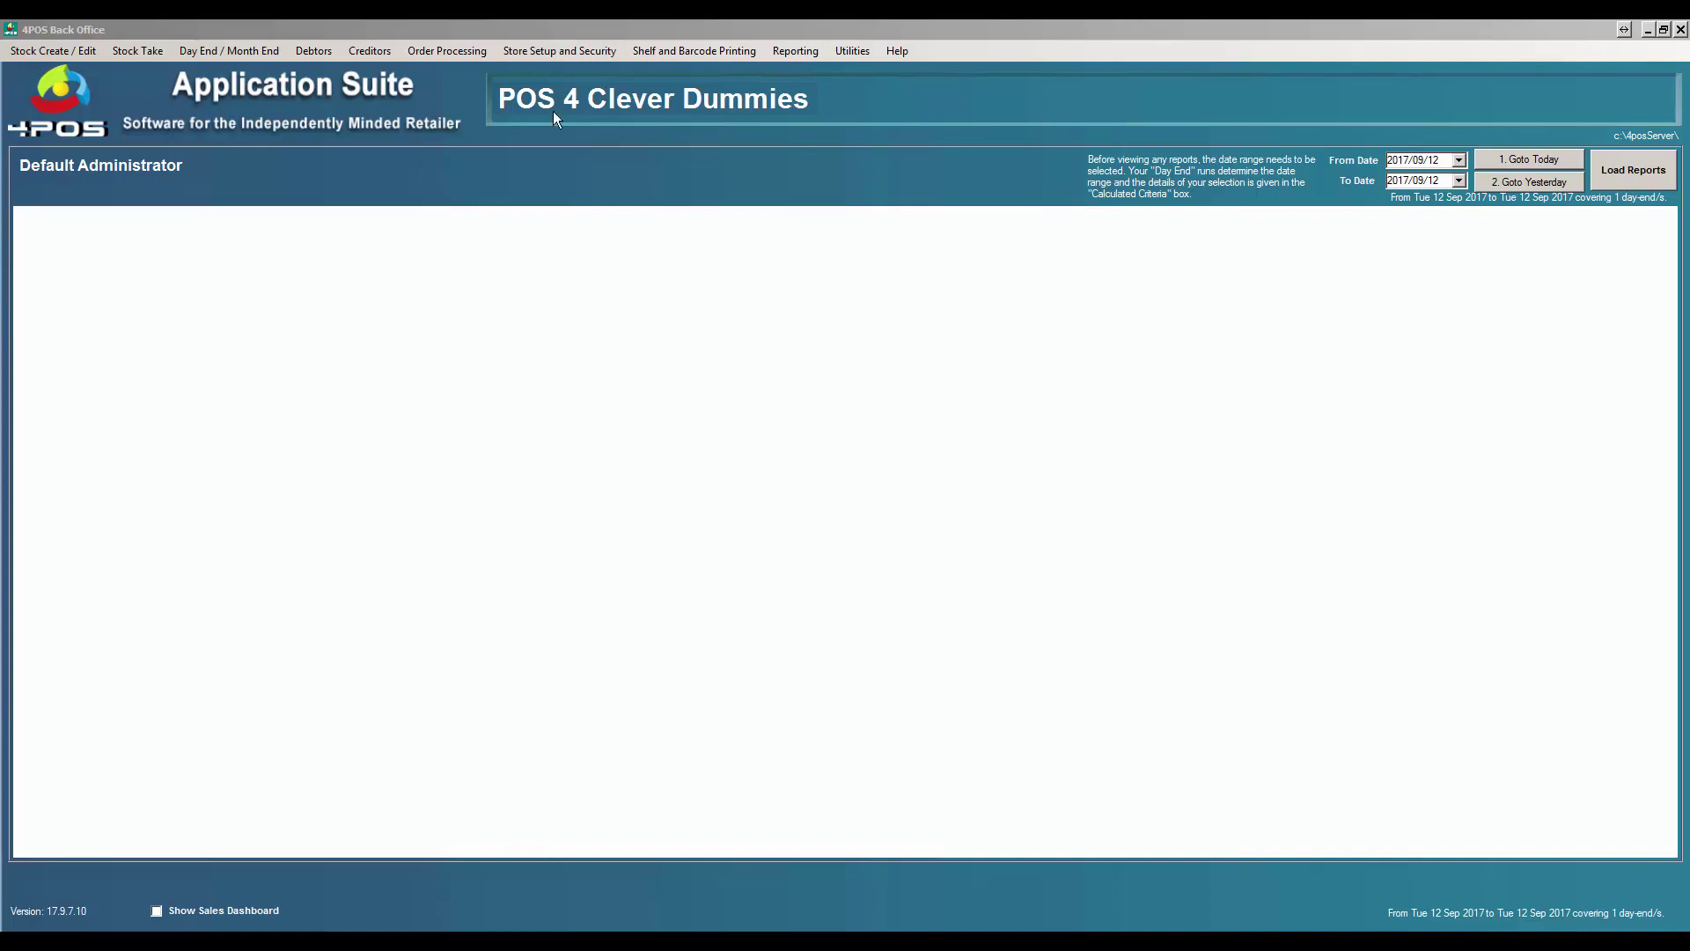
Step: Open the Stock Take menu on the Back Office main screen
click(150, 55)
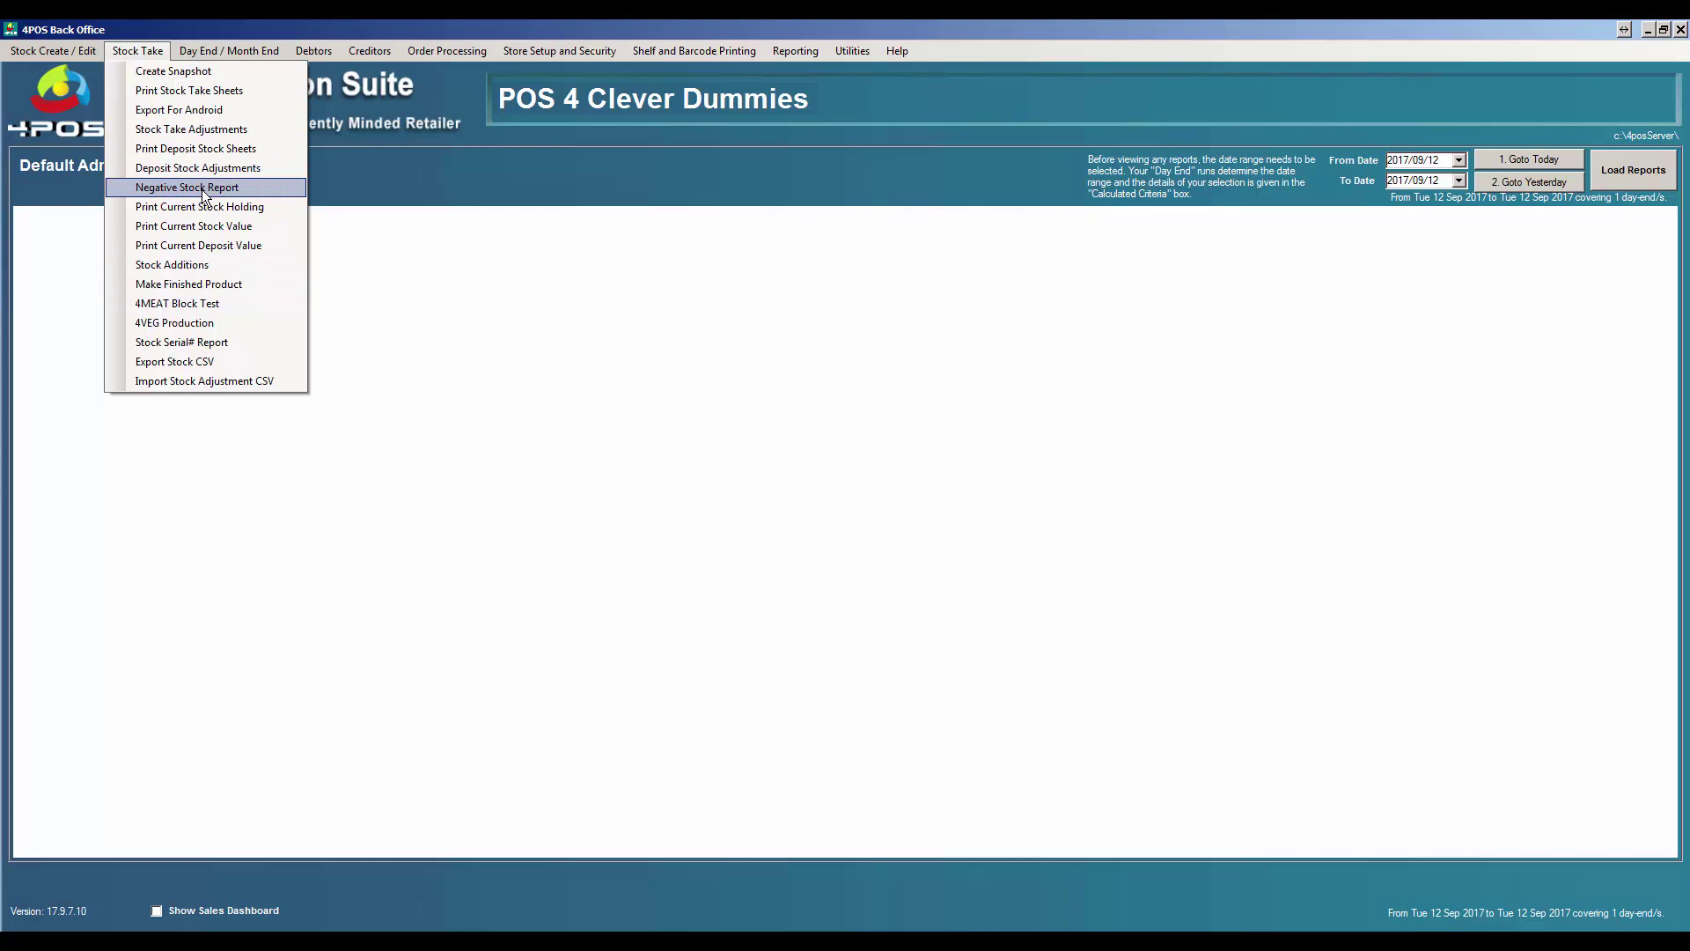
Step: Add 15 Castle Can 330ml from Beer Local as a stock addition, referenced 'Invoice 12'
click(215, 268)
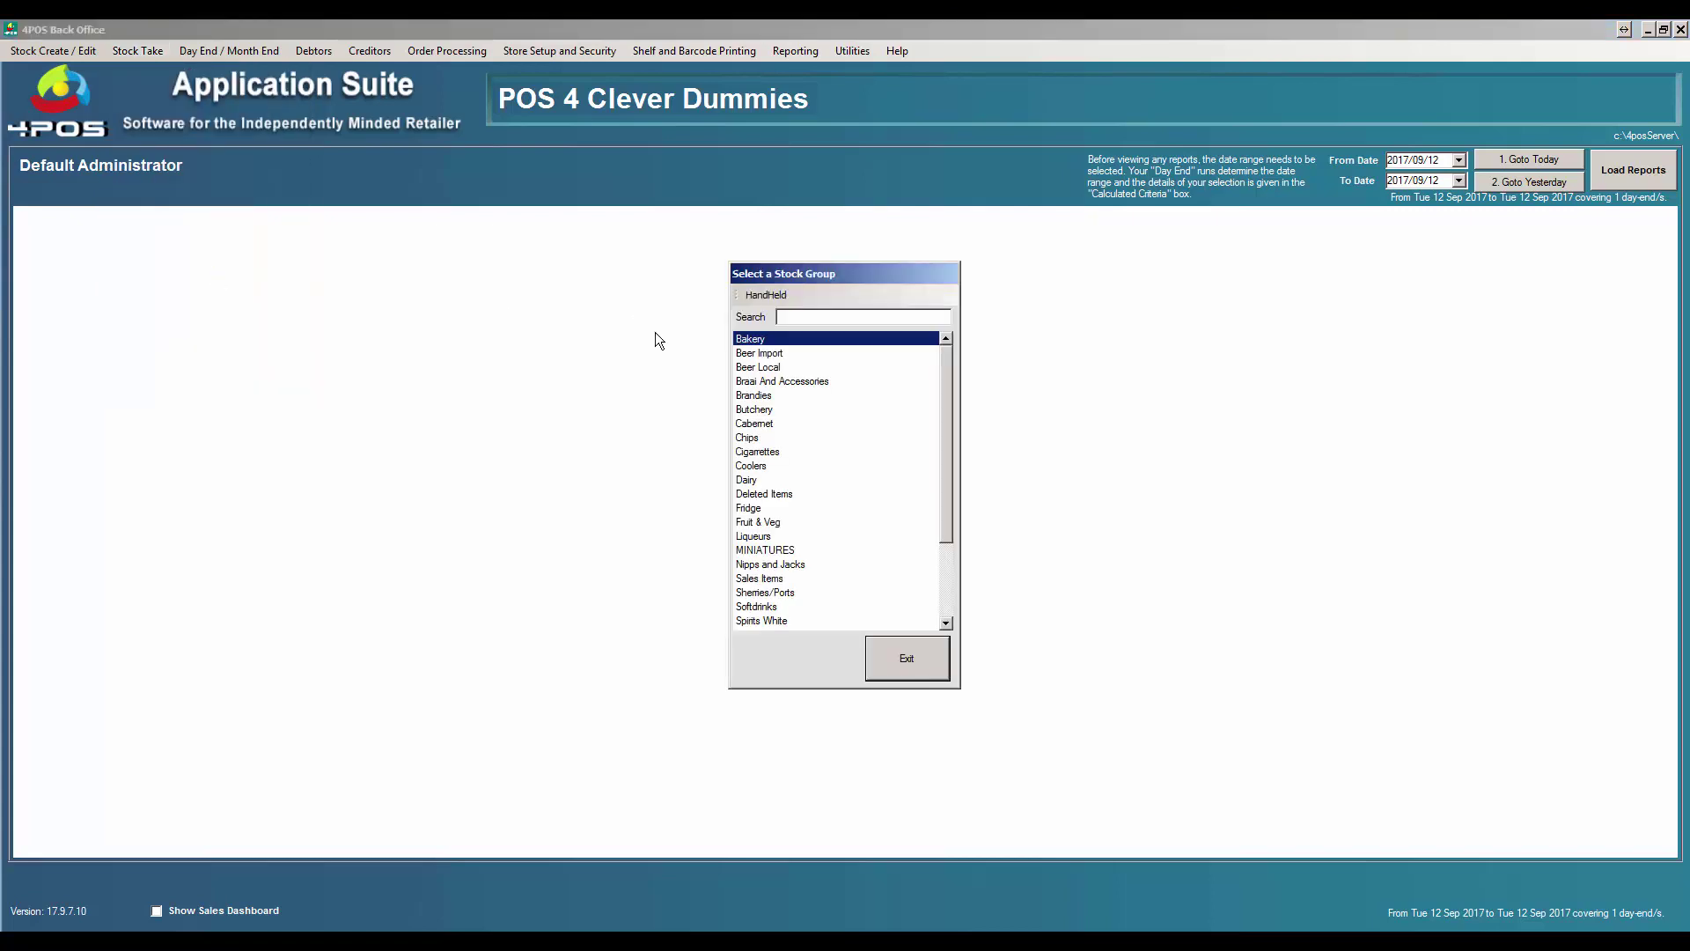
click(759, 369)
double_click(760, 370)
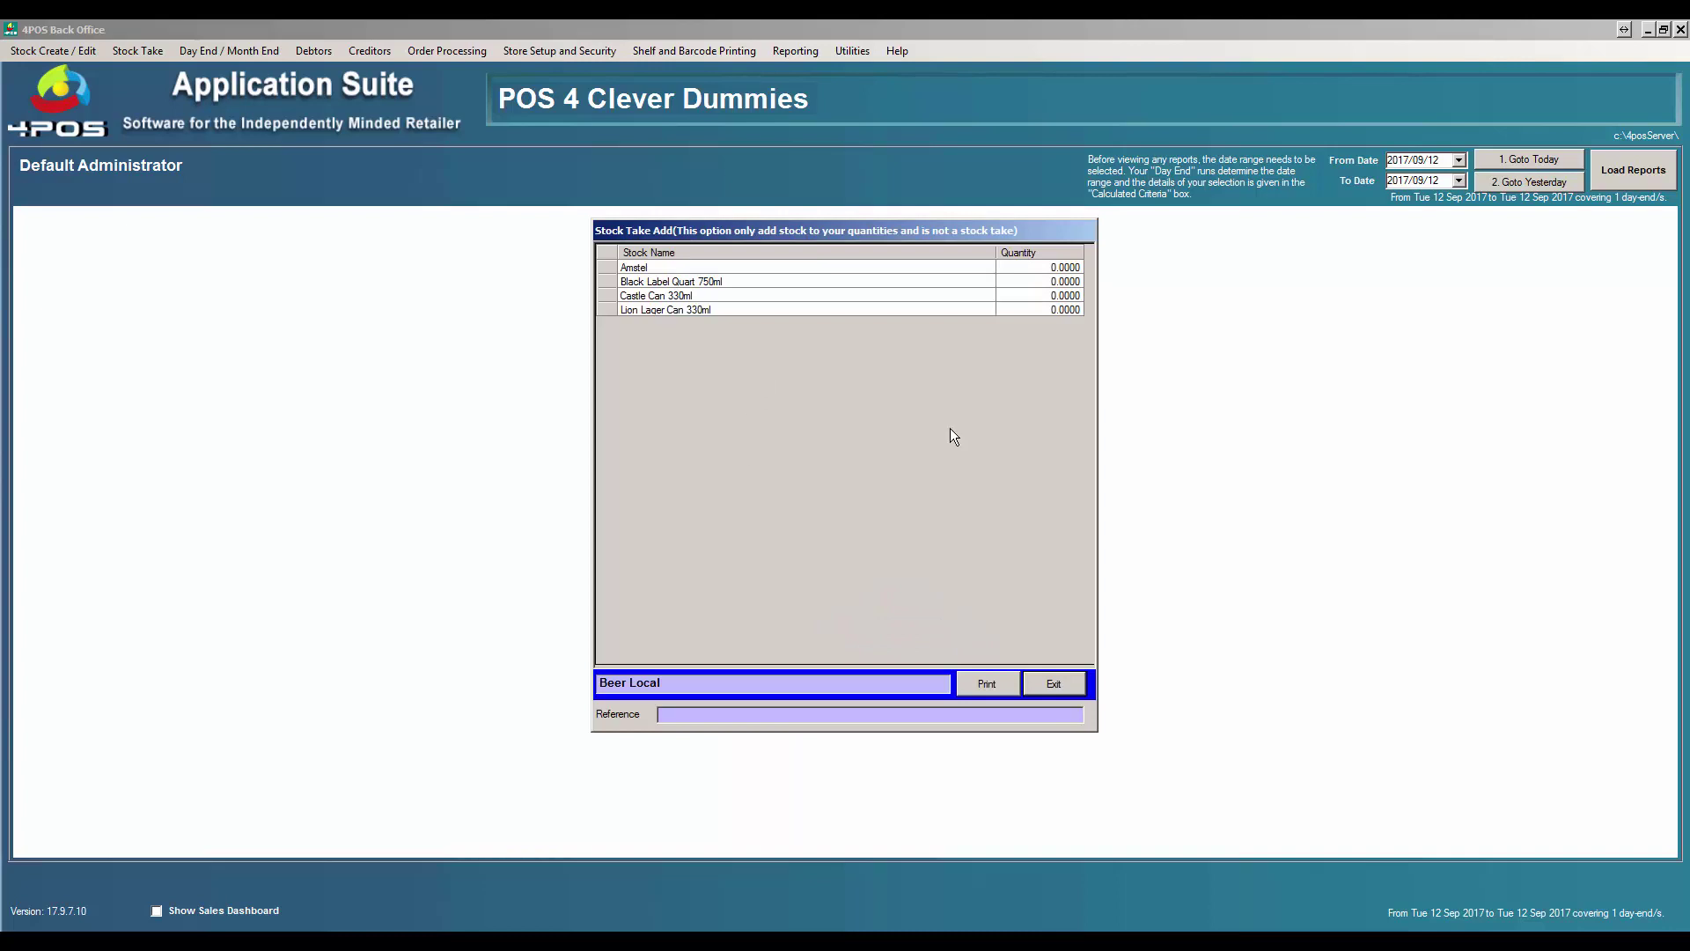
click(1063, 297)
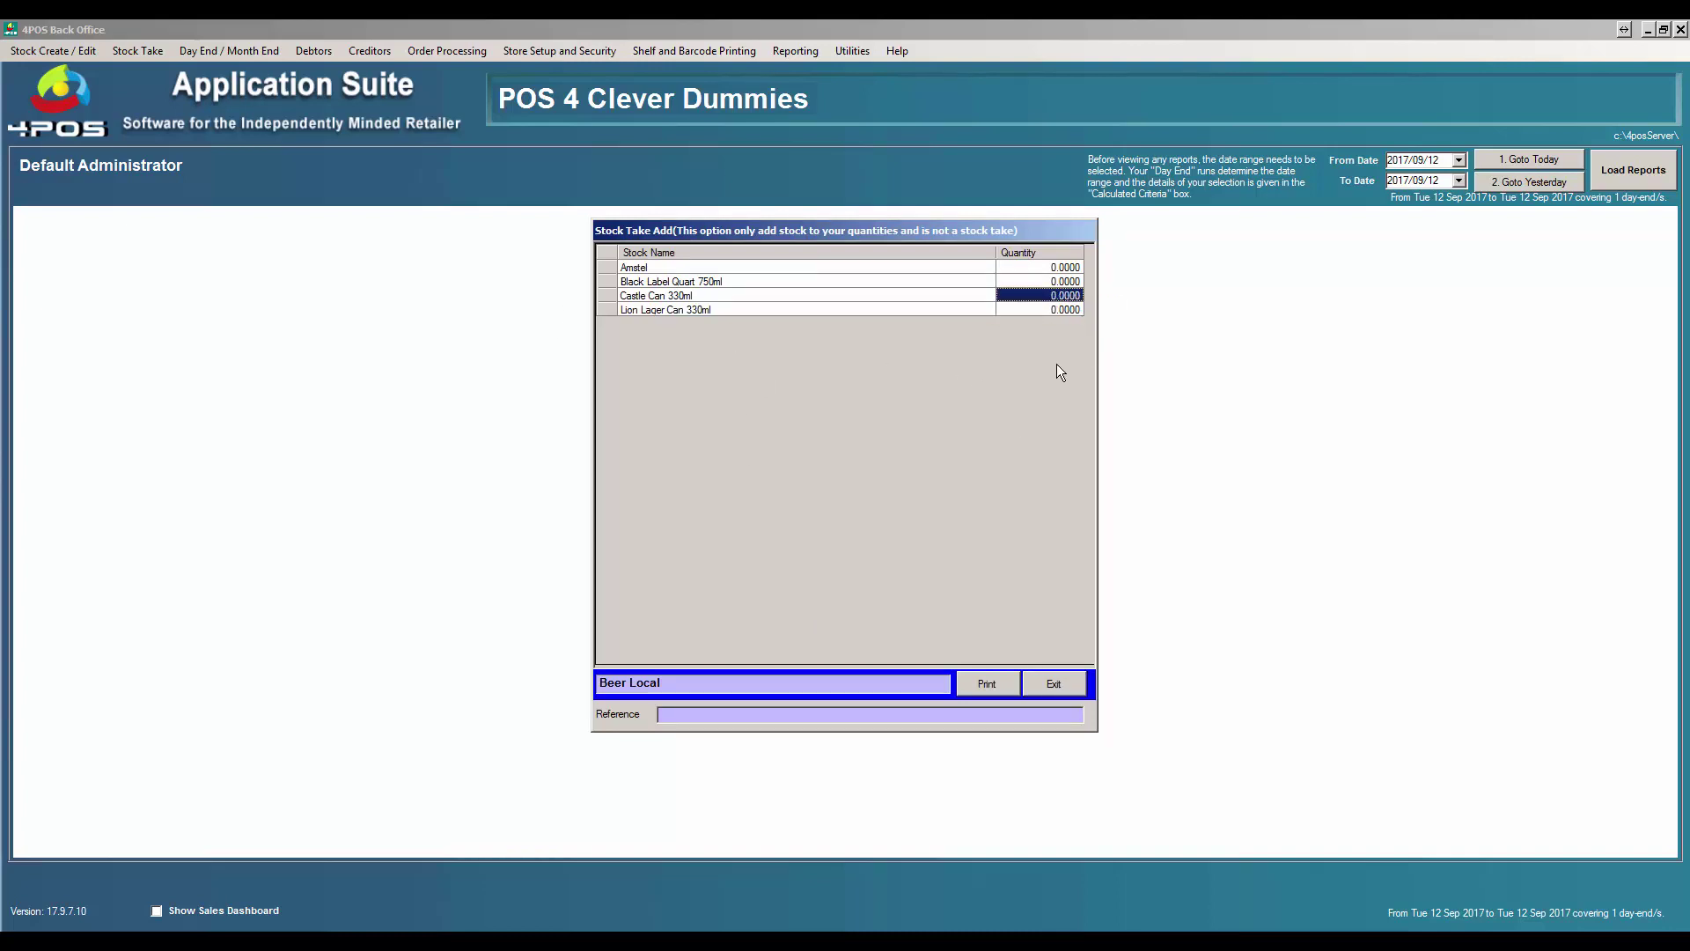
text(15)
drag(1067, 296, 1103, 290)
click(774, 712)
text(Invoice 1234)
click(1061, 684)
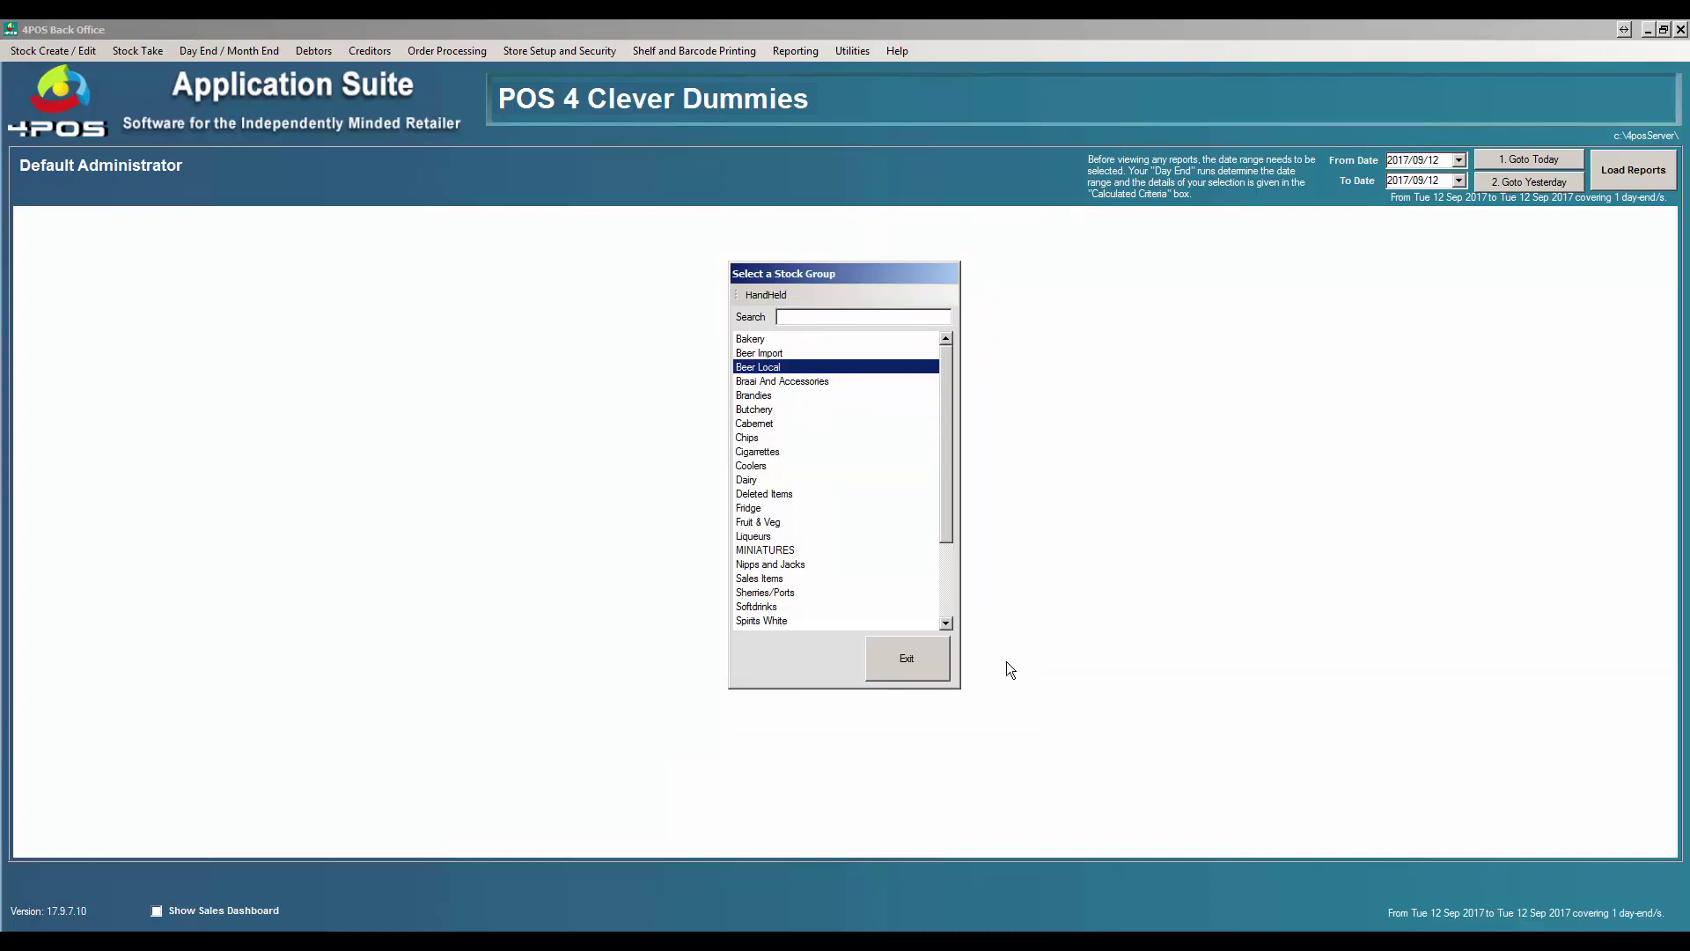
Step: Check Castle Can 330ml's sales history, 360 units across both warehouses, then close all dialogs
click(919, 657)
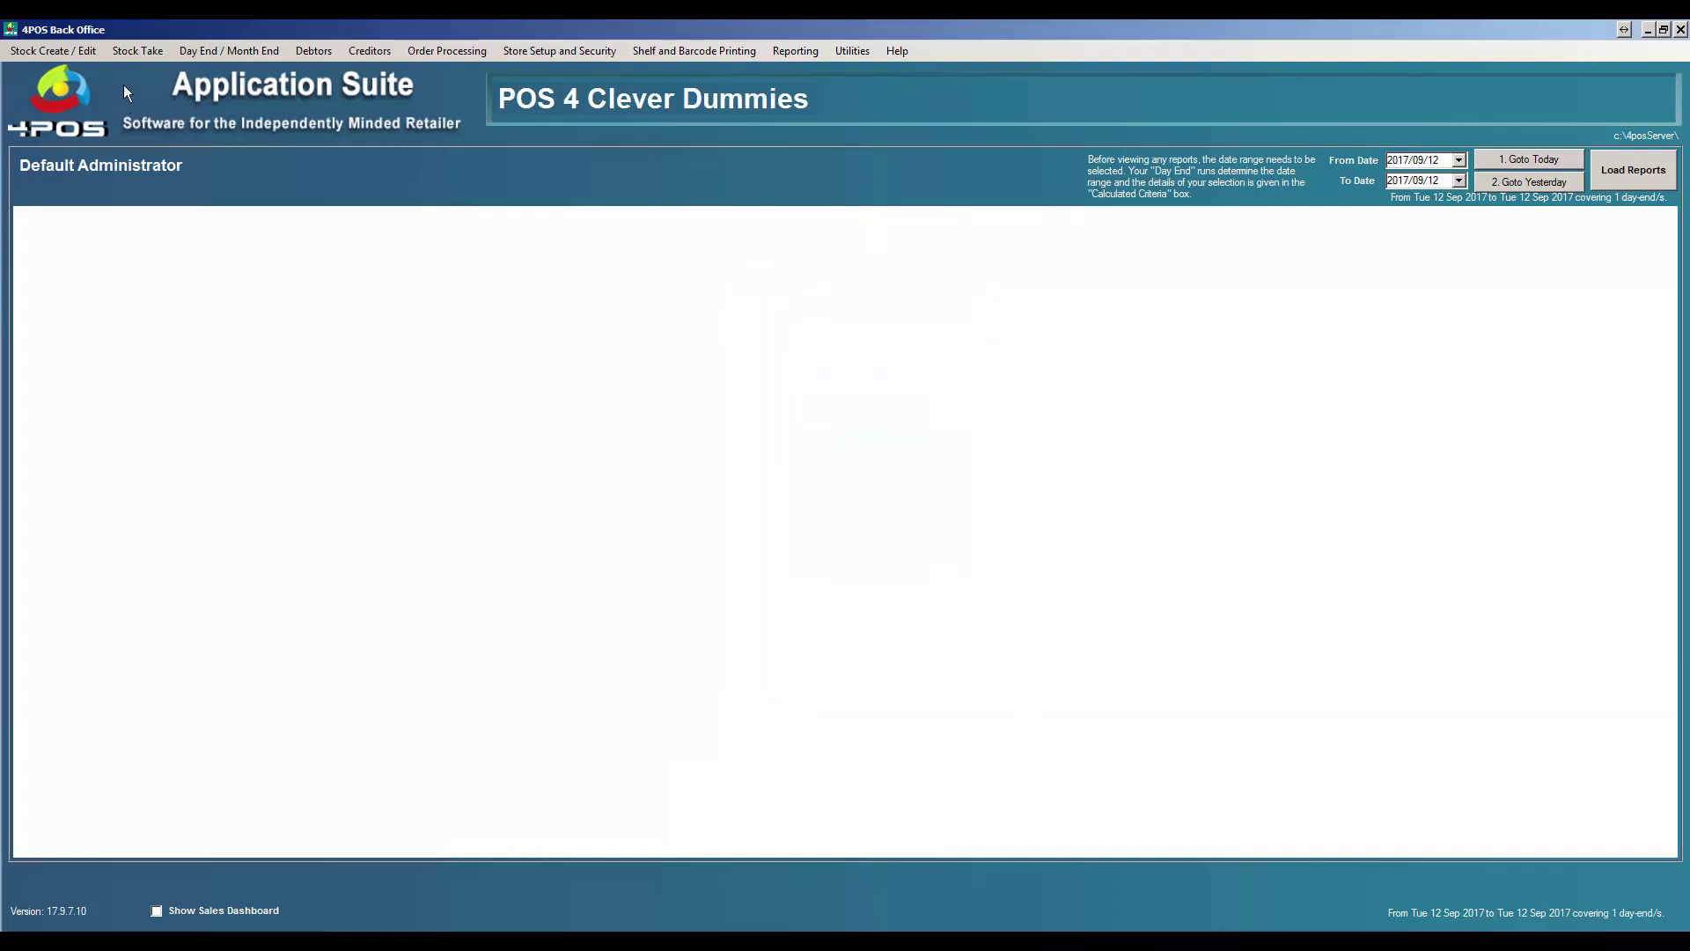
click(98, 51)
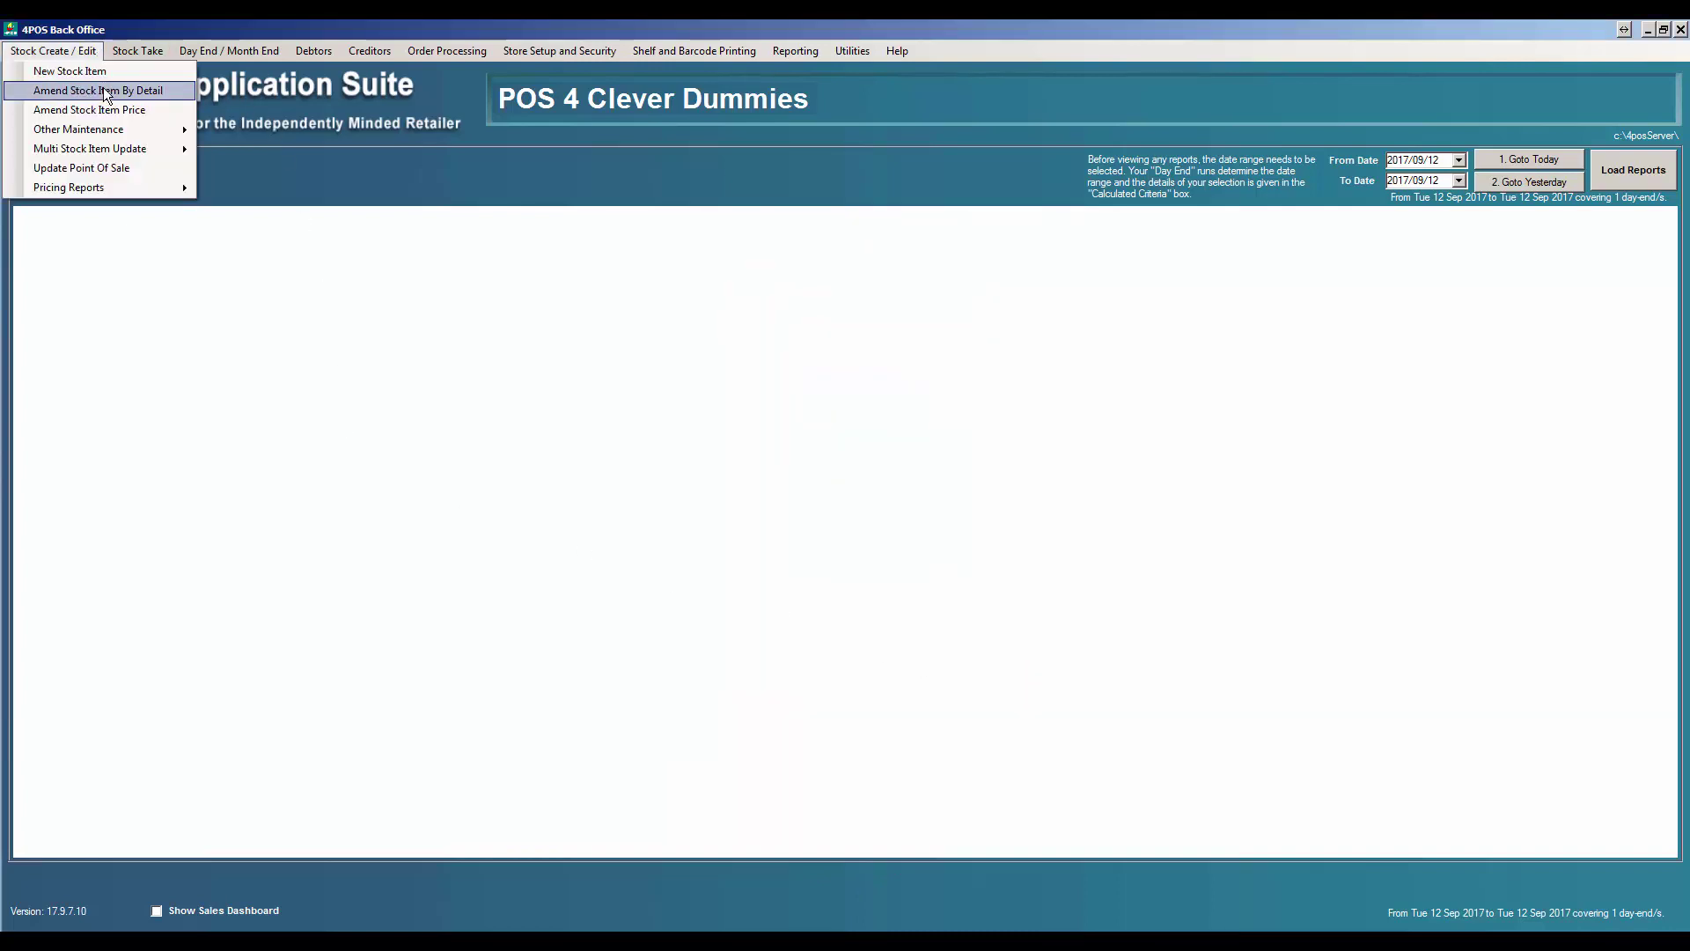
click(103, 89)
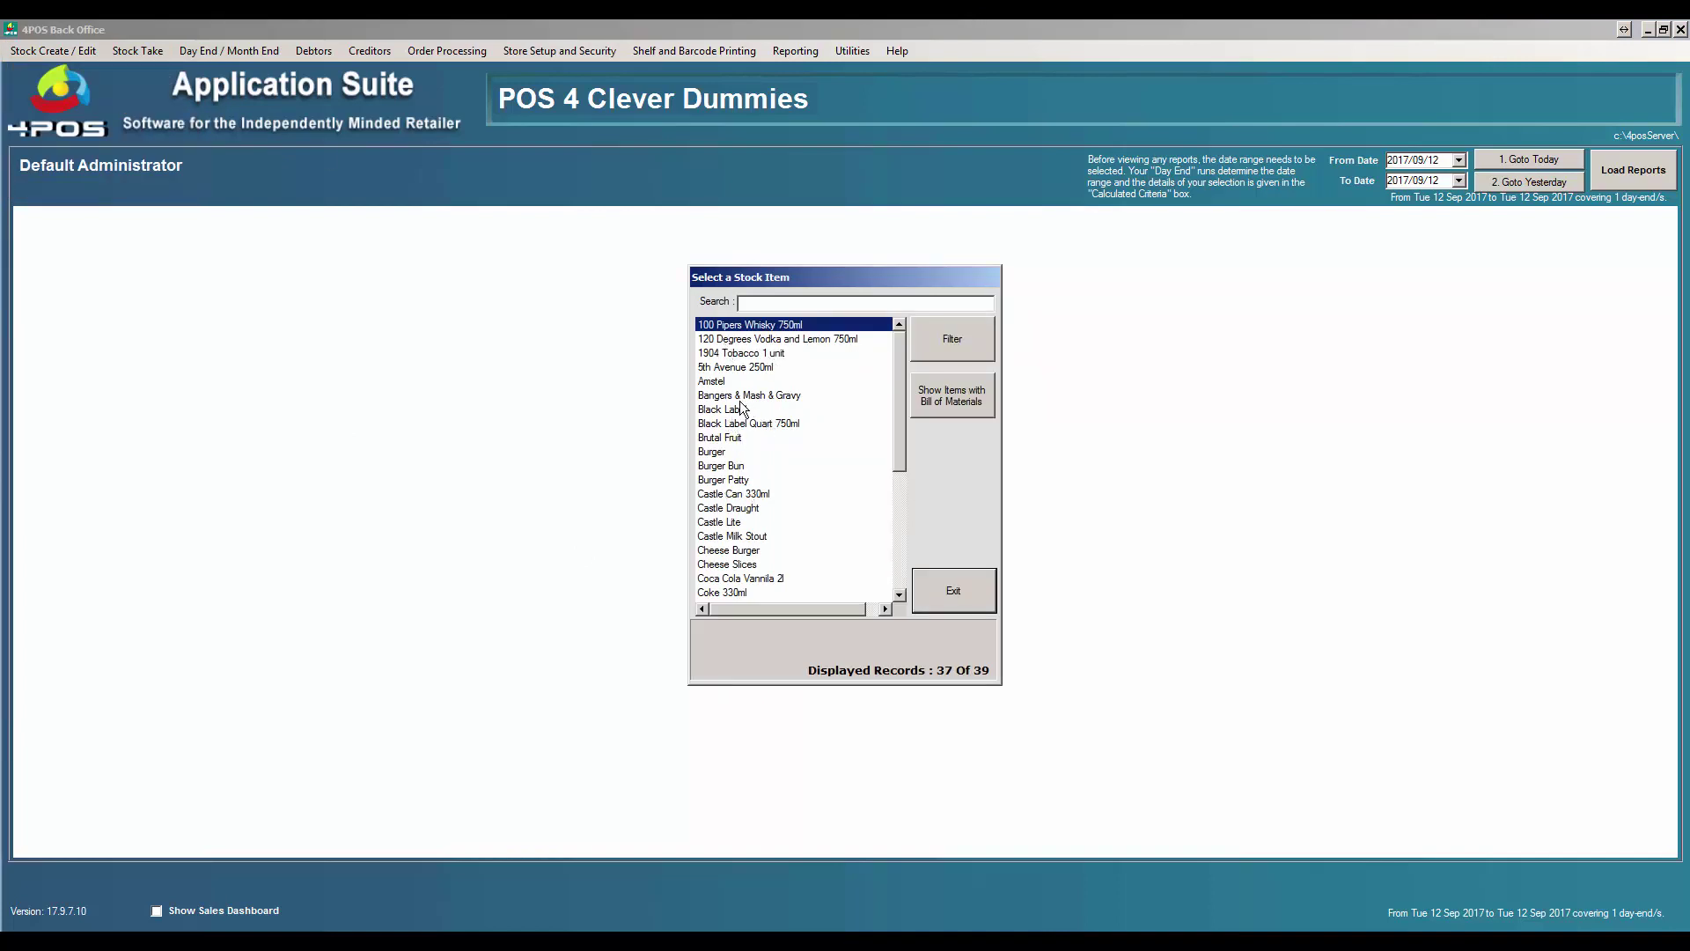
double_click(739, 492)
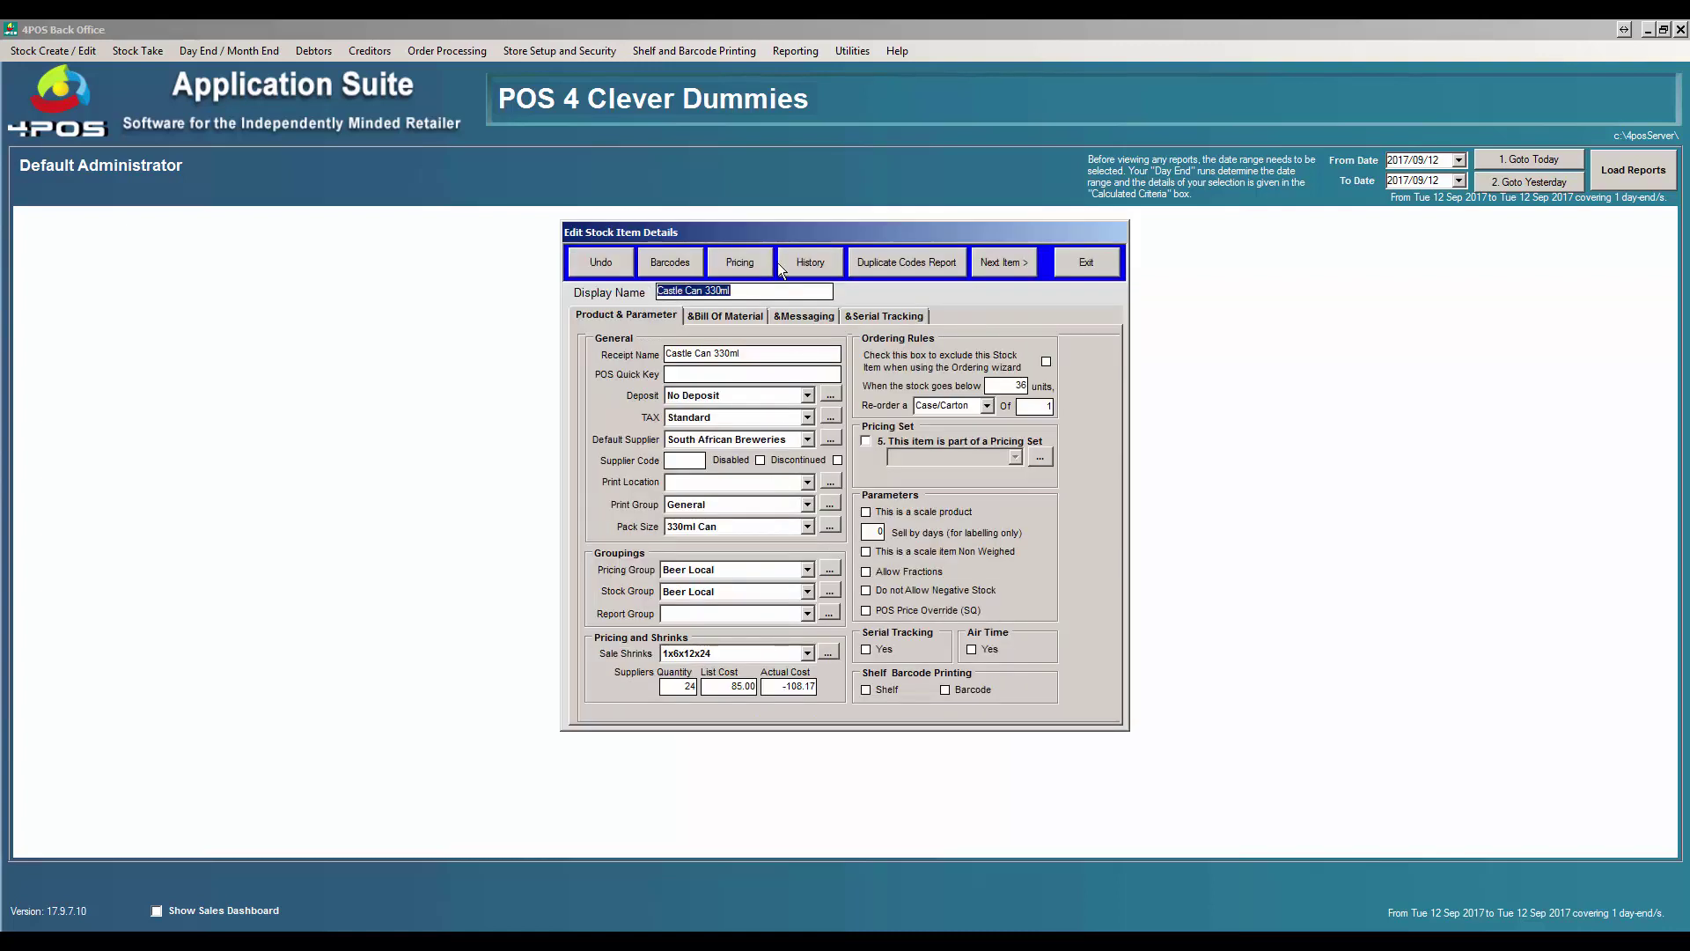
click(806, 258)
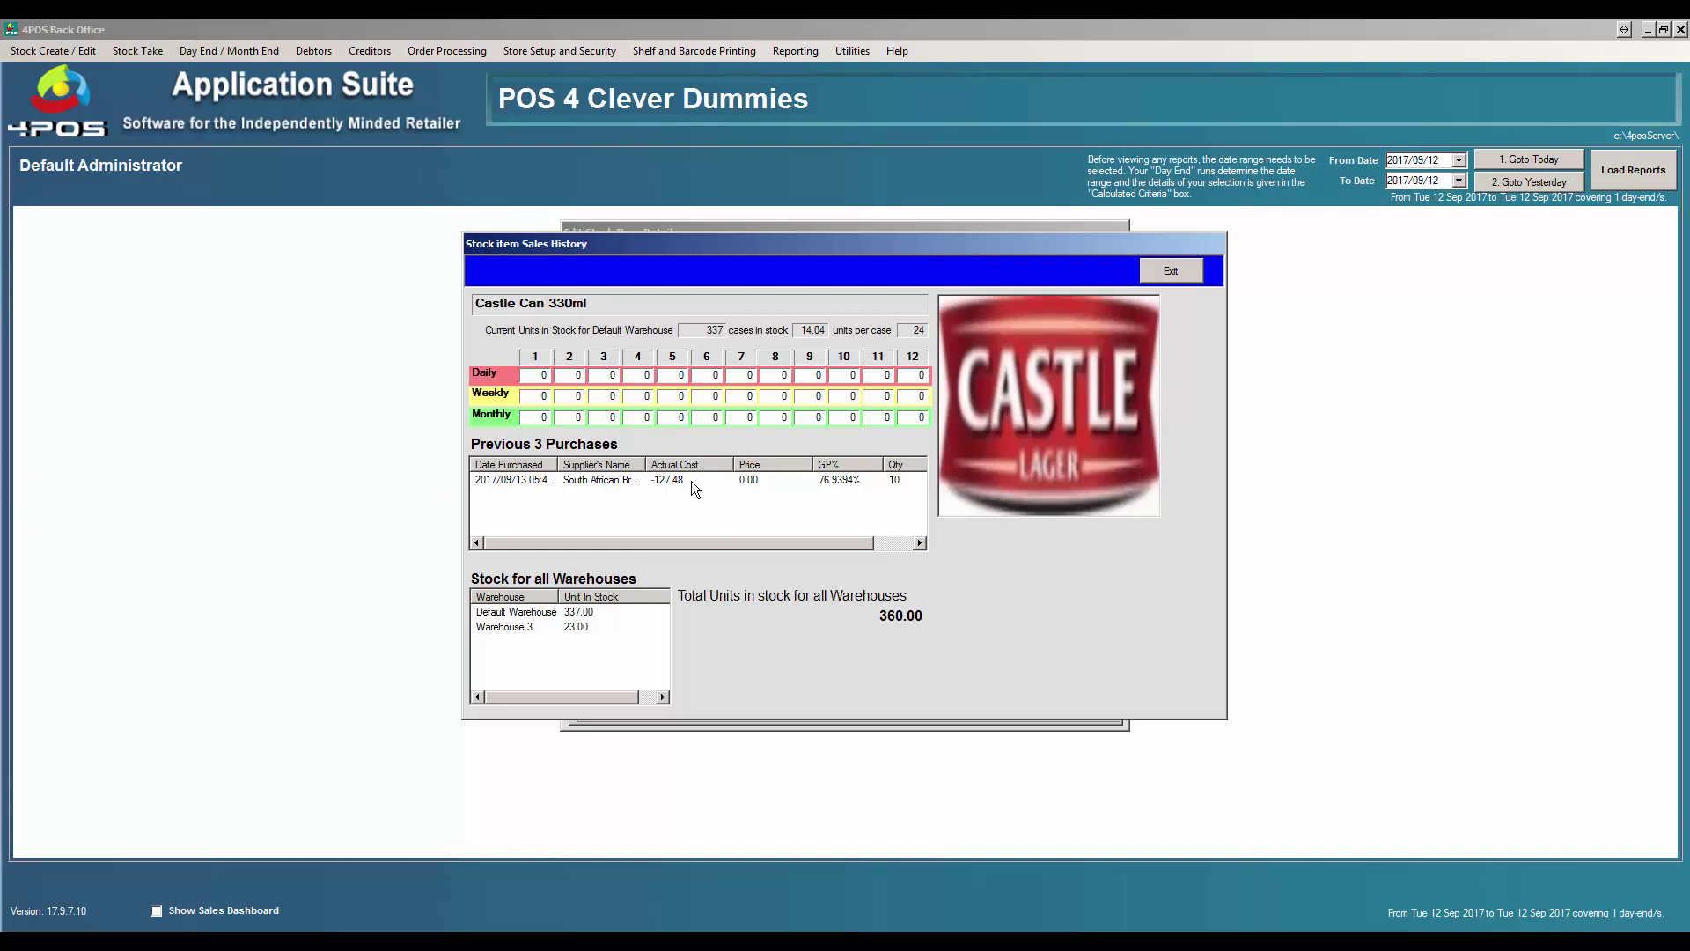
click(1185, 269)
click(1091, 267)
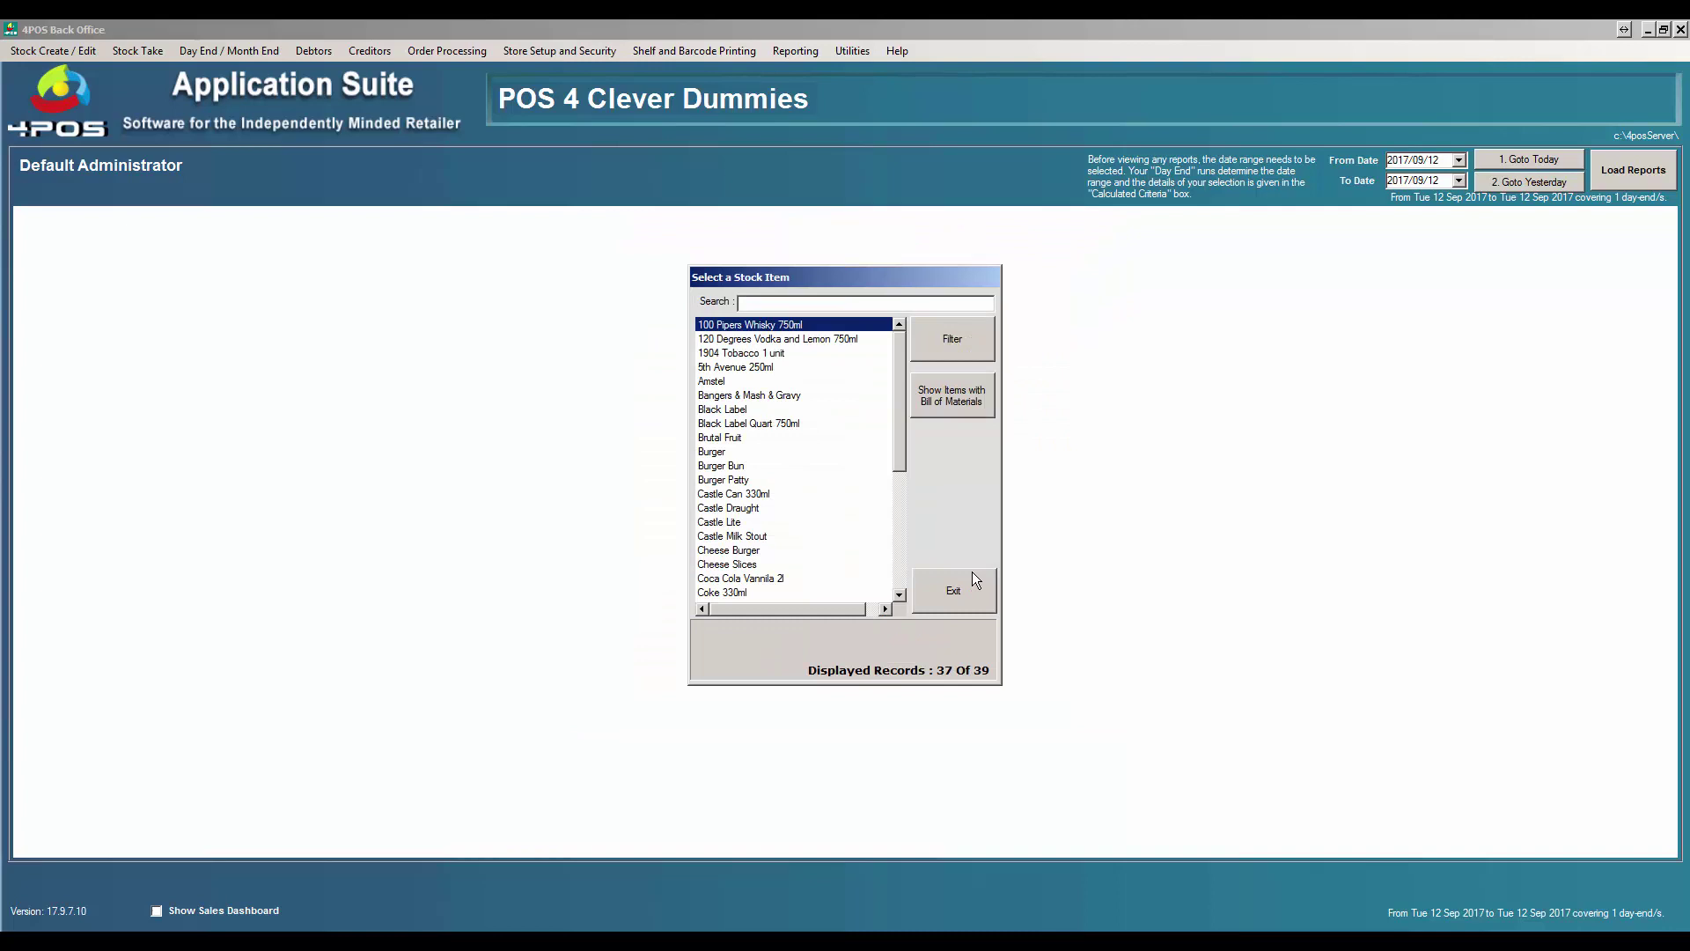
click(974, 584)
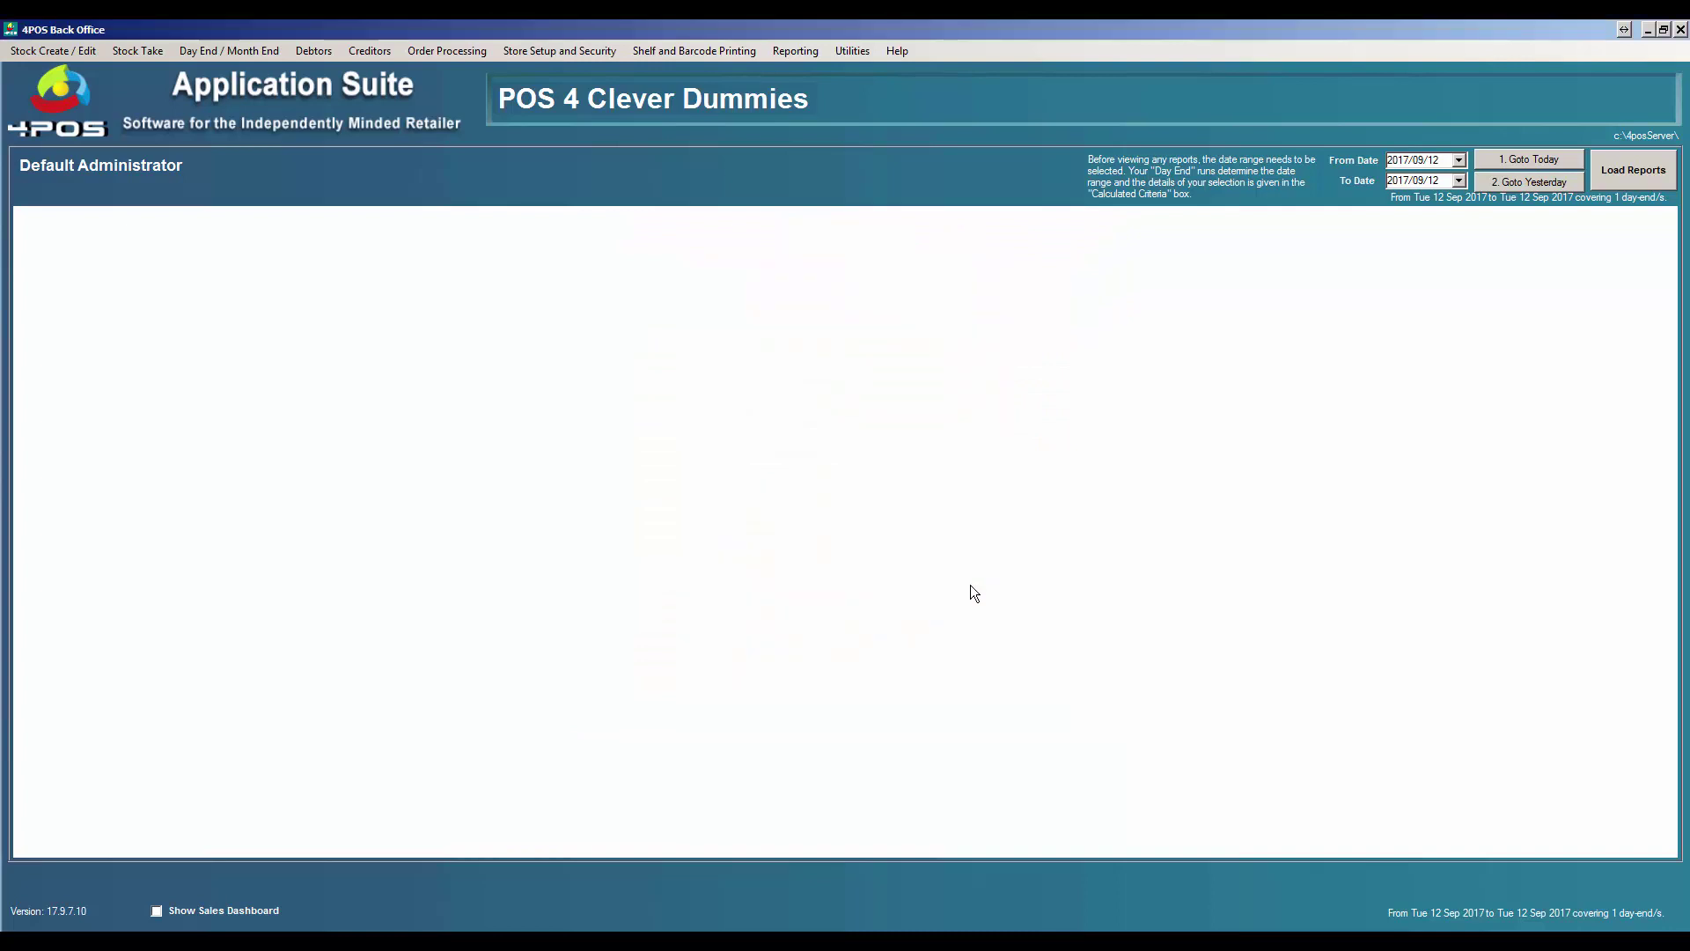
Step: Load the reports and view Castle Can 330ml's stock movement details, noting the -95.00 shrink
click(1612, 166)
click(815, 52)
mouse_move(815, 110)
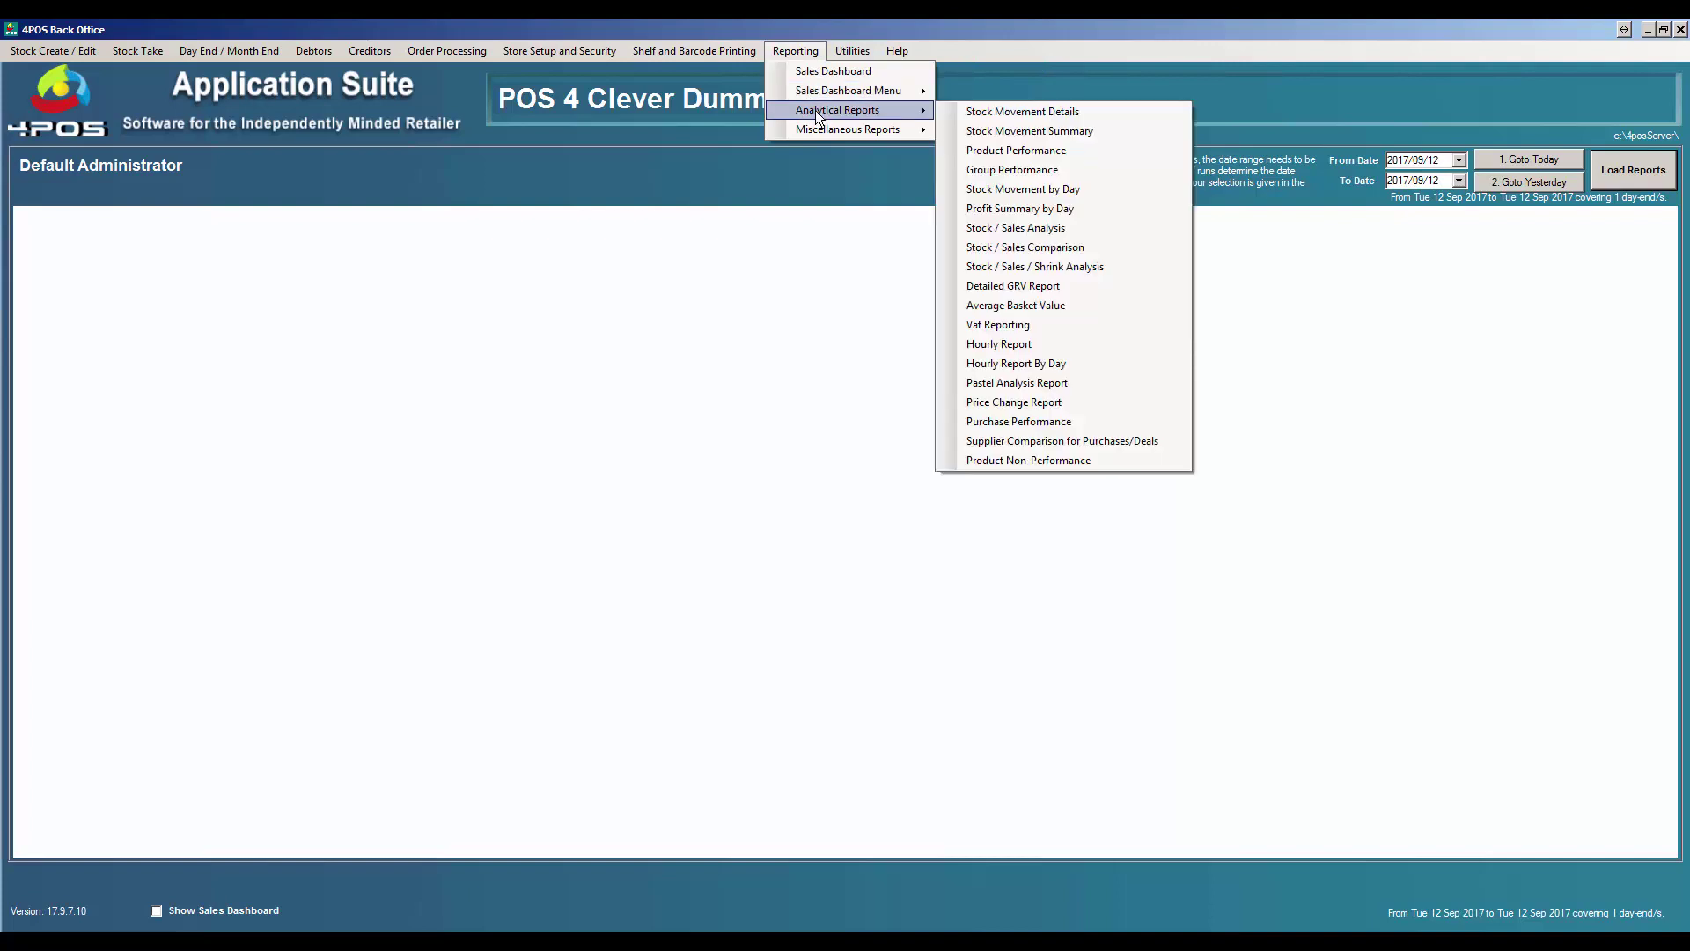
click(1082, 112)
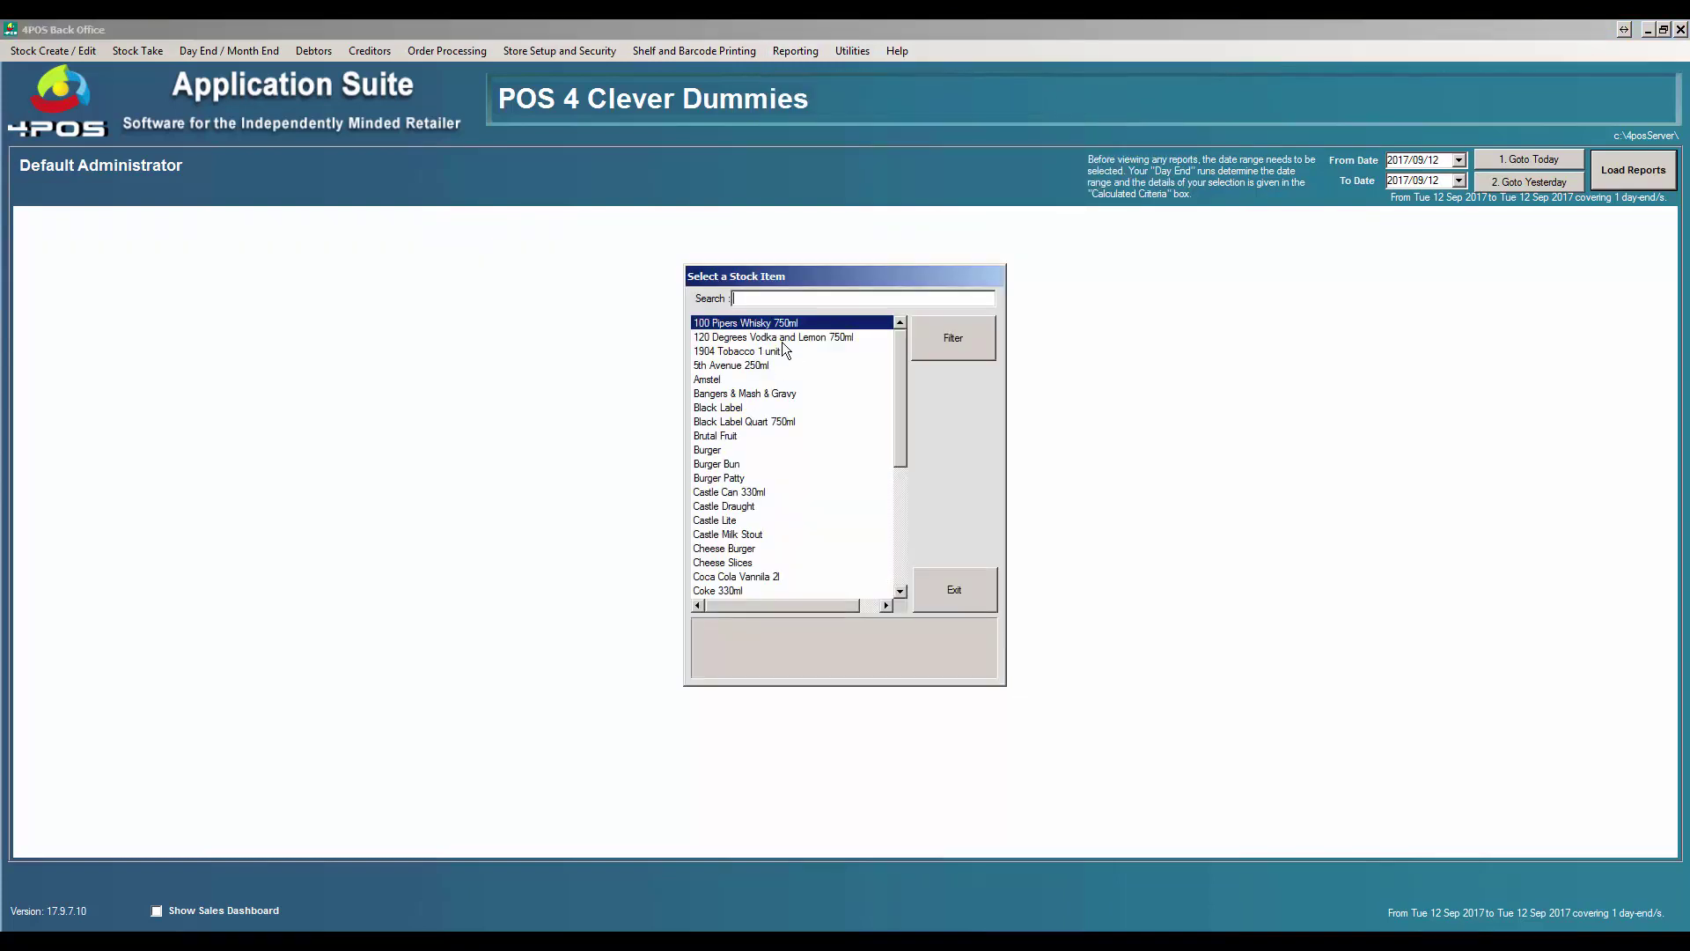
double_click(737, 493)
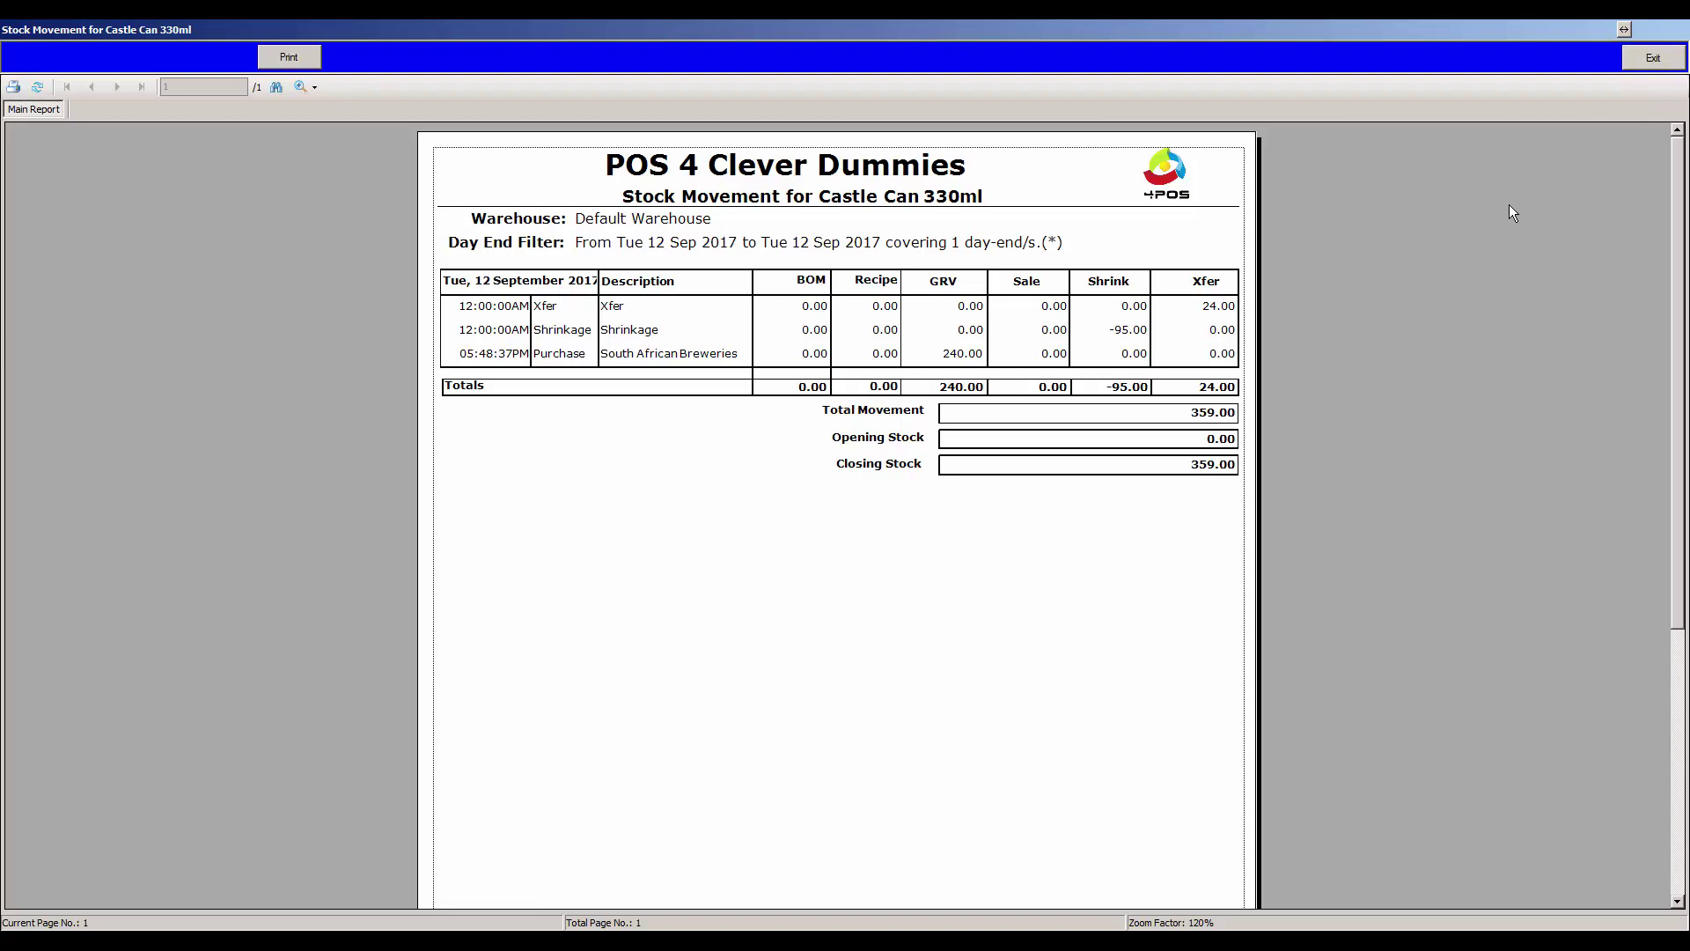
click(630, 331)
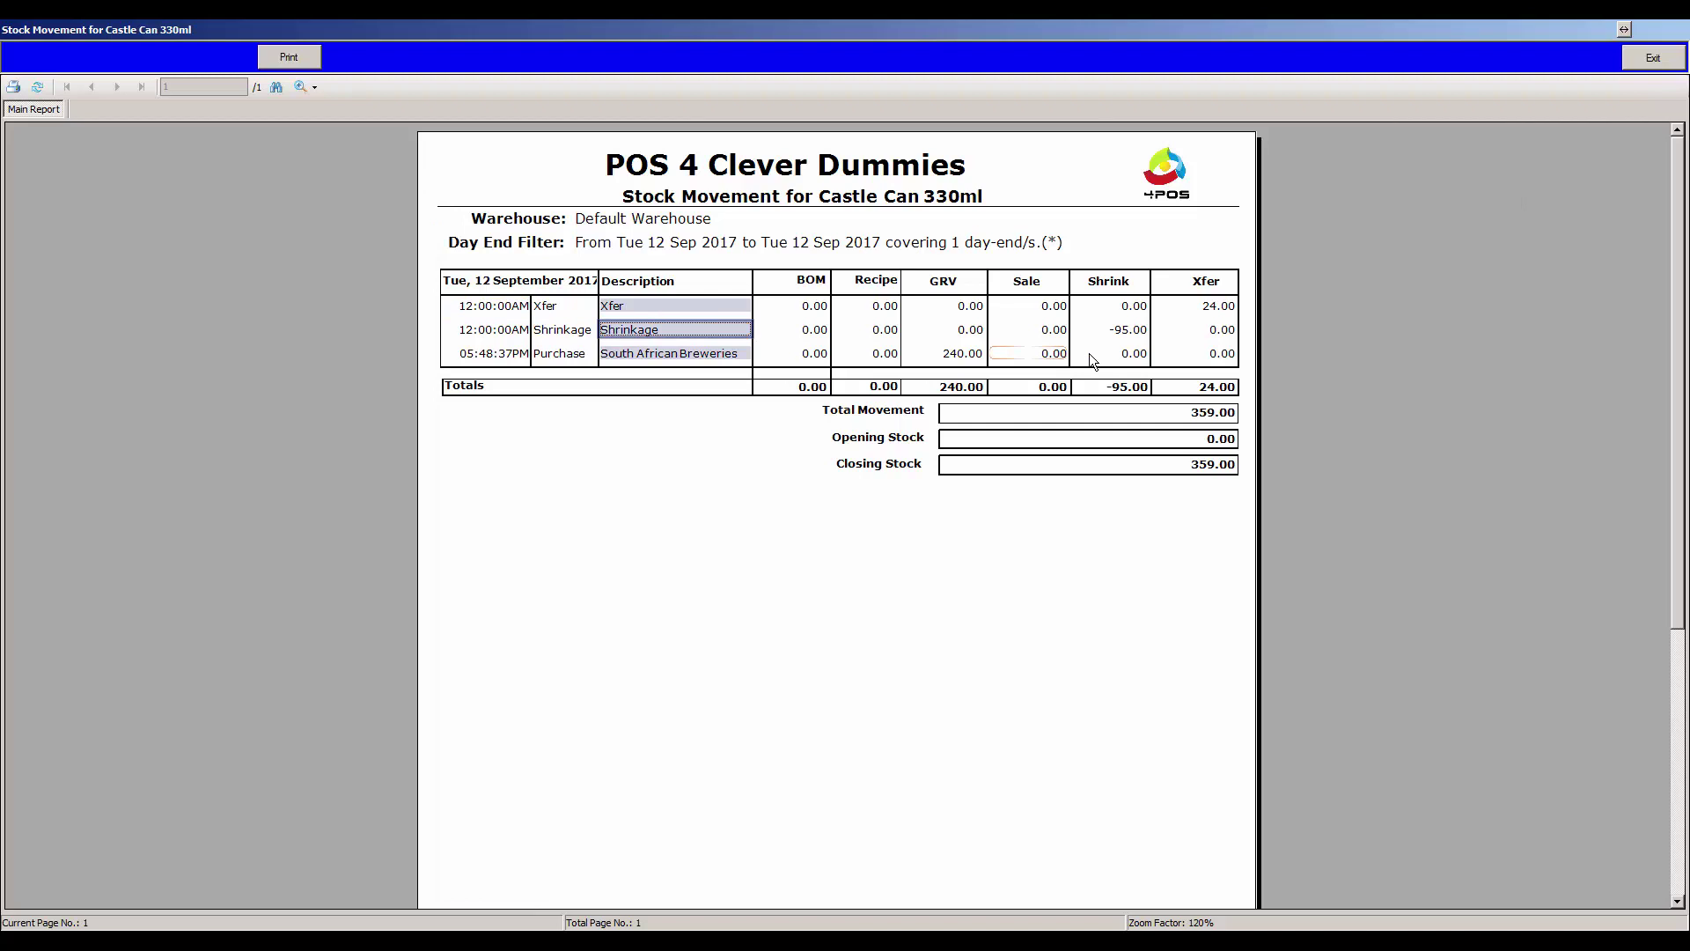
click(1131, 333)
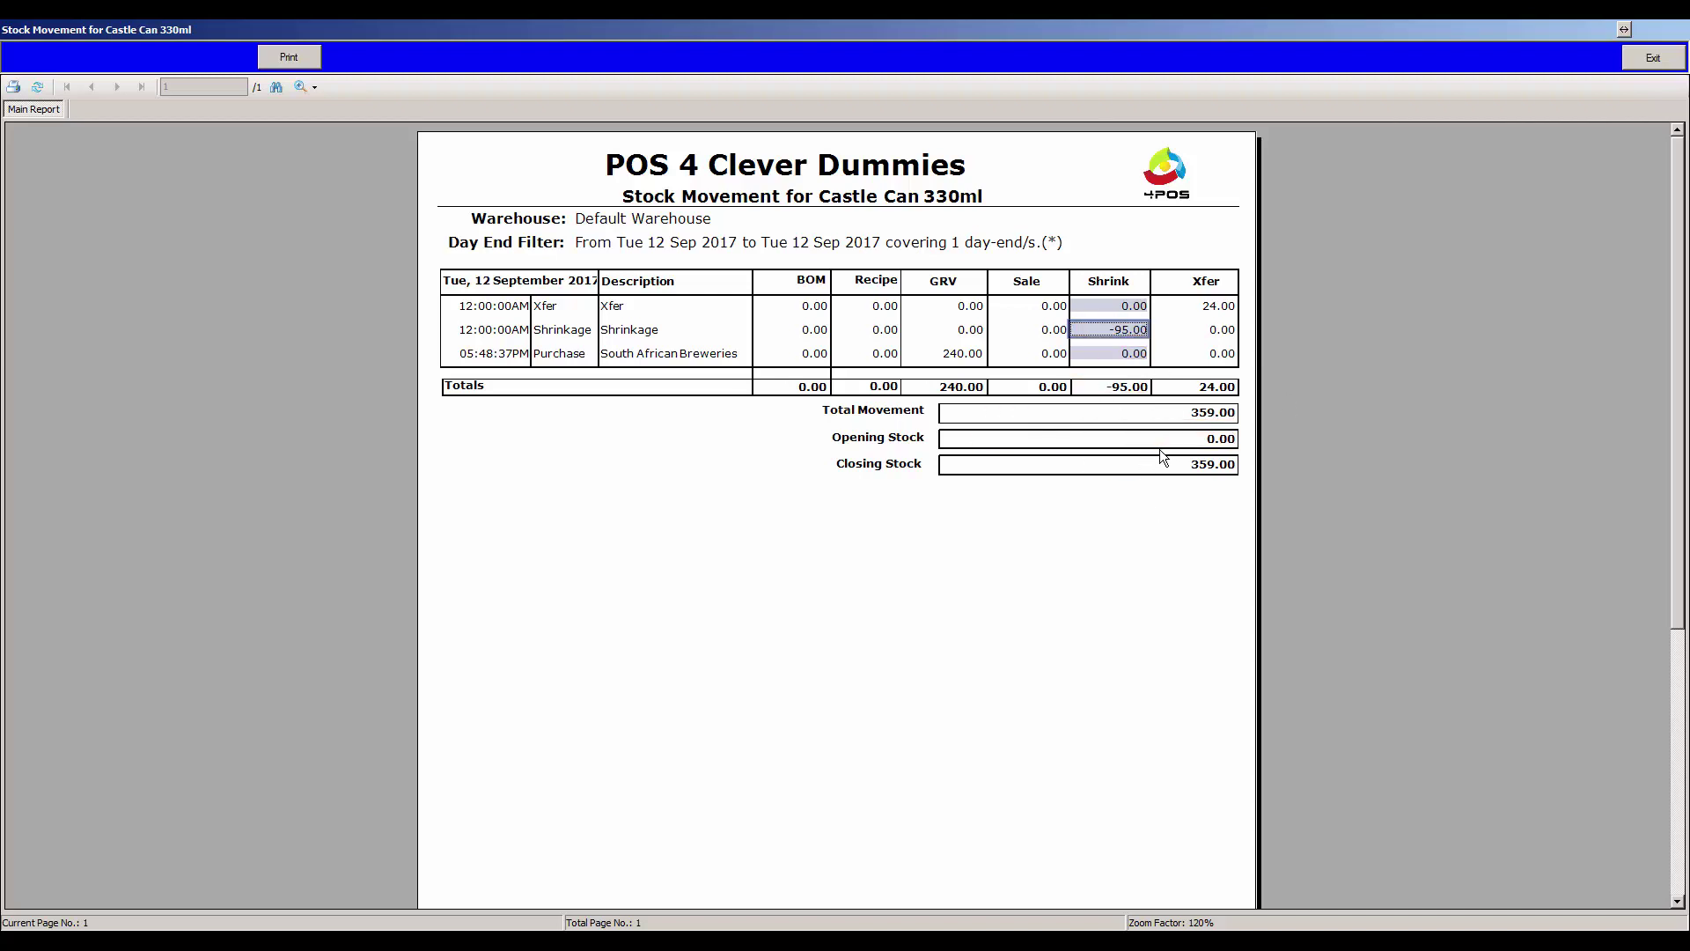
click(1651, 58)
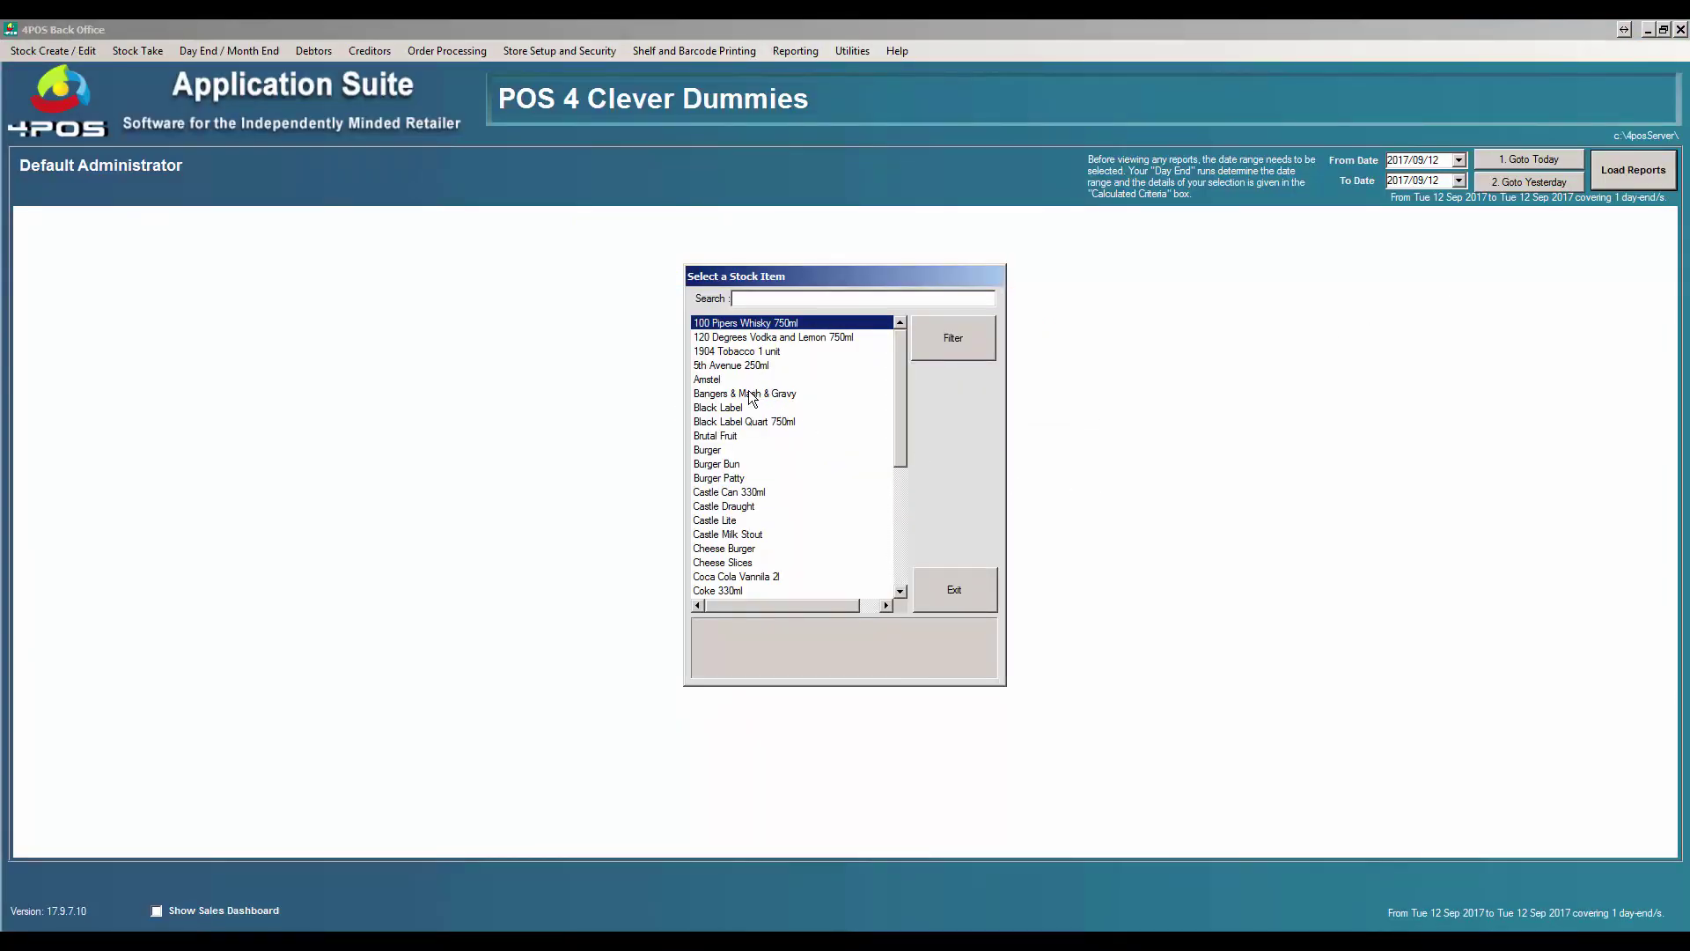
Step: Rerun Castle Can 330ml's movement report, reviewing the -95.00 shrink and closing stock 359
double_click(743, 490)
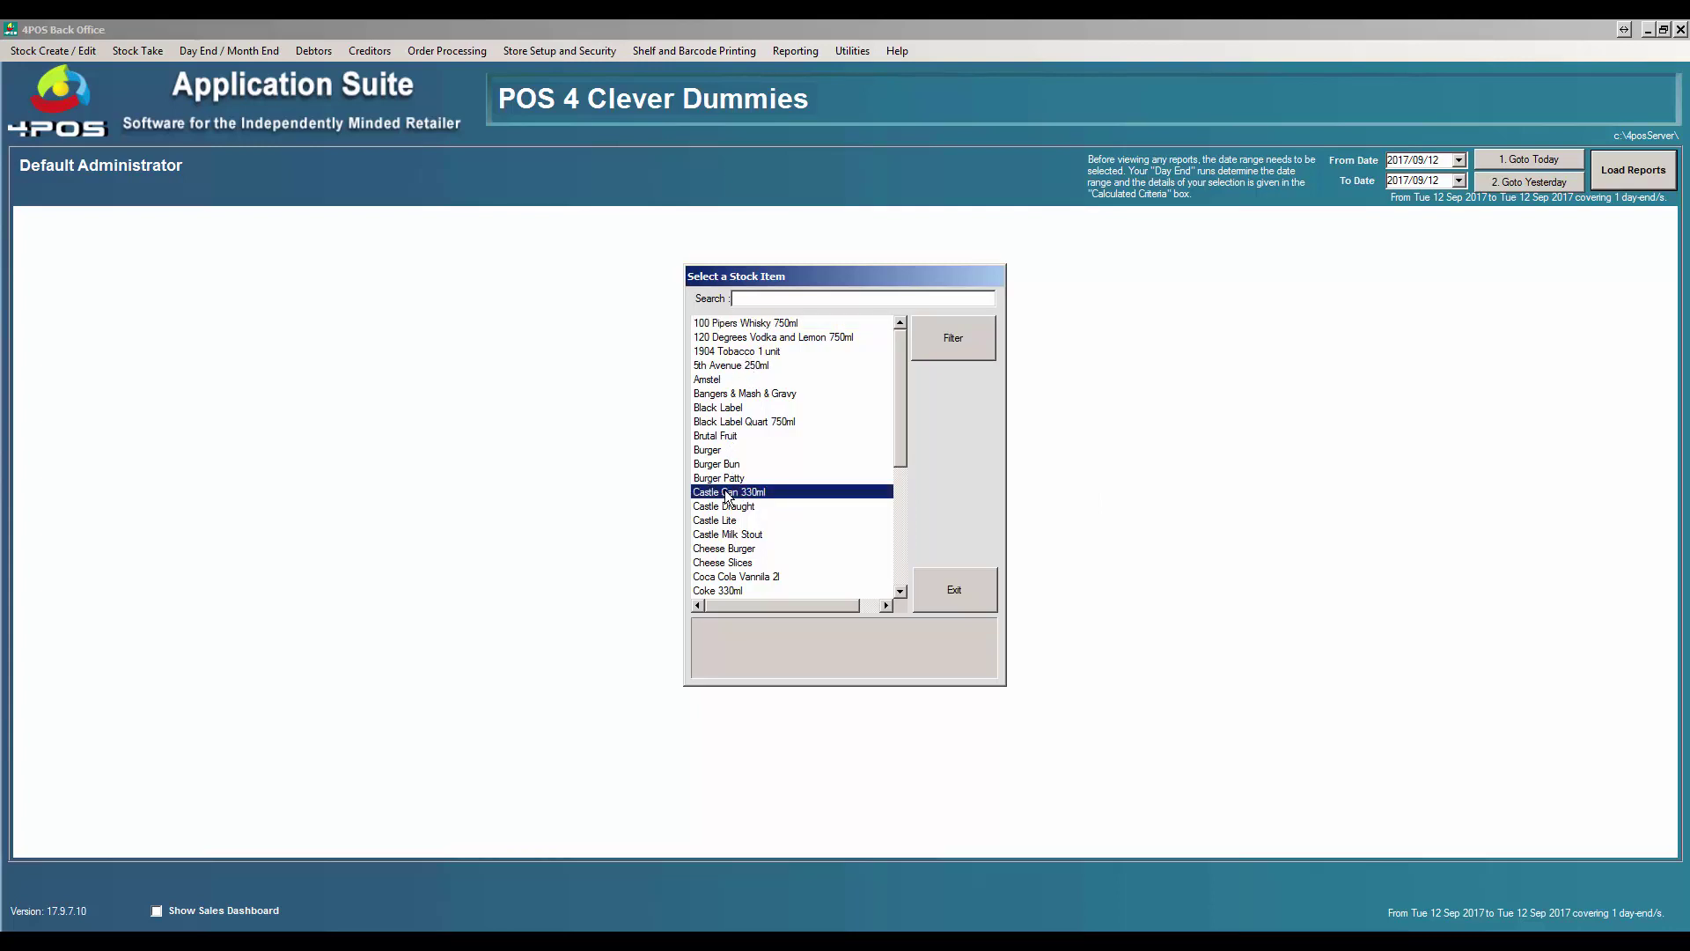
click(966, 494)
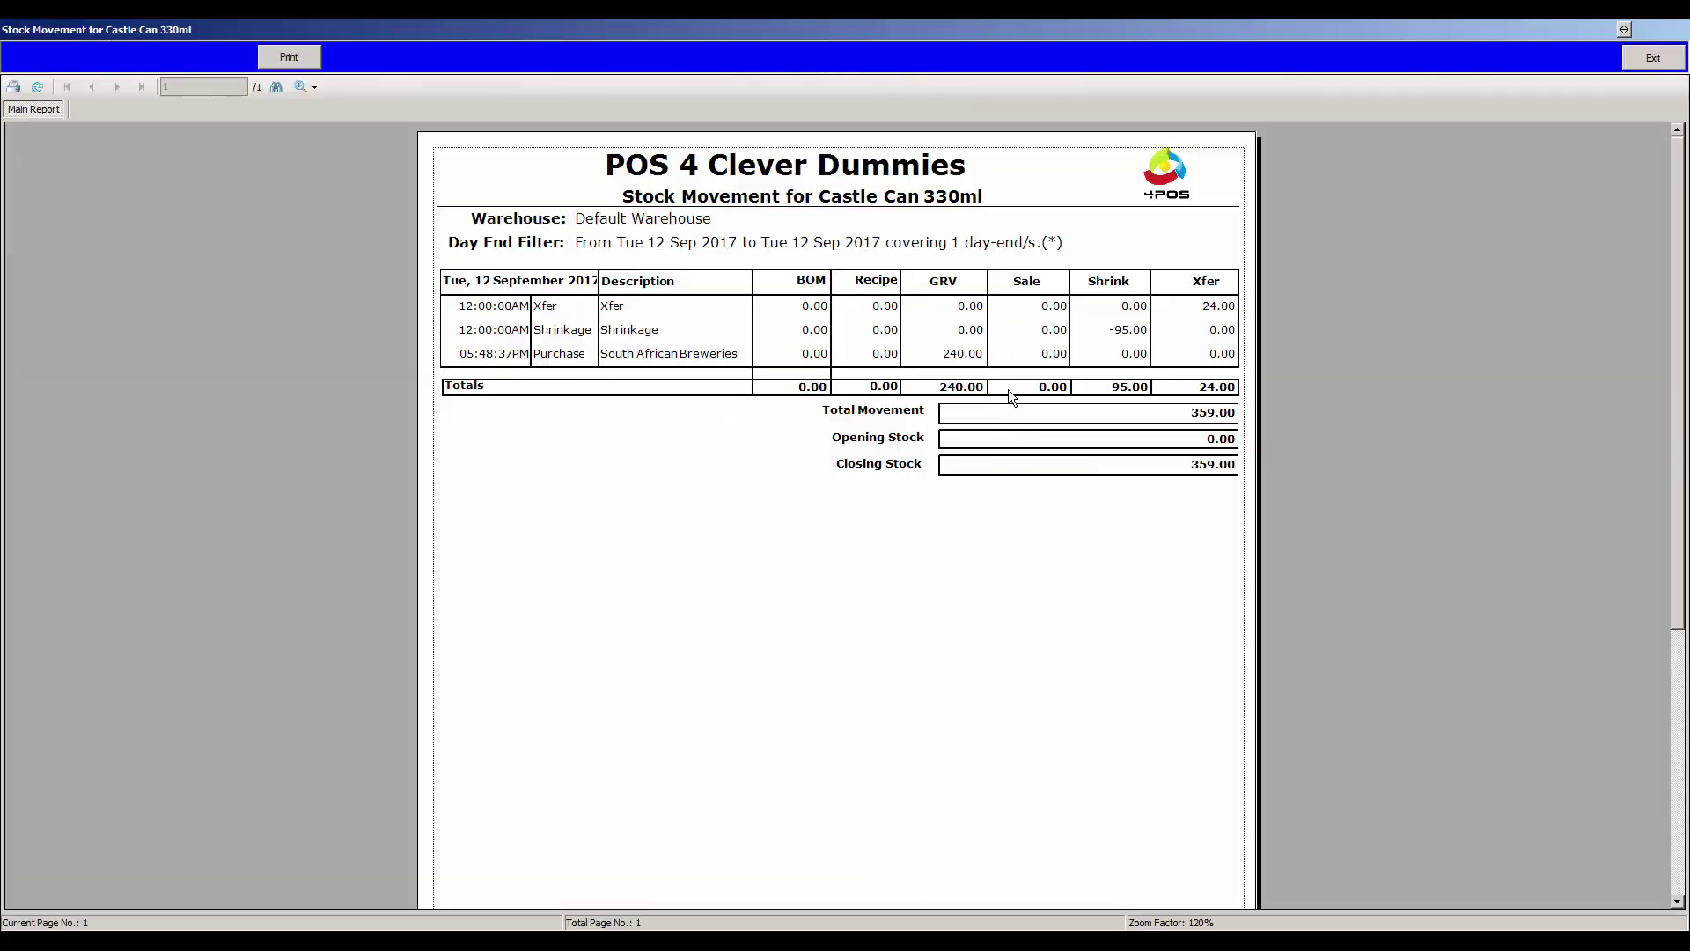
click(1124, 331)
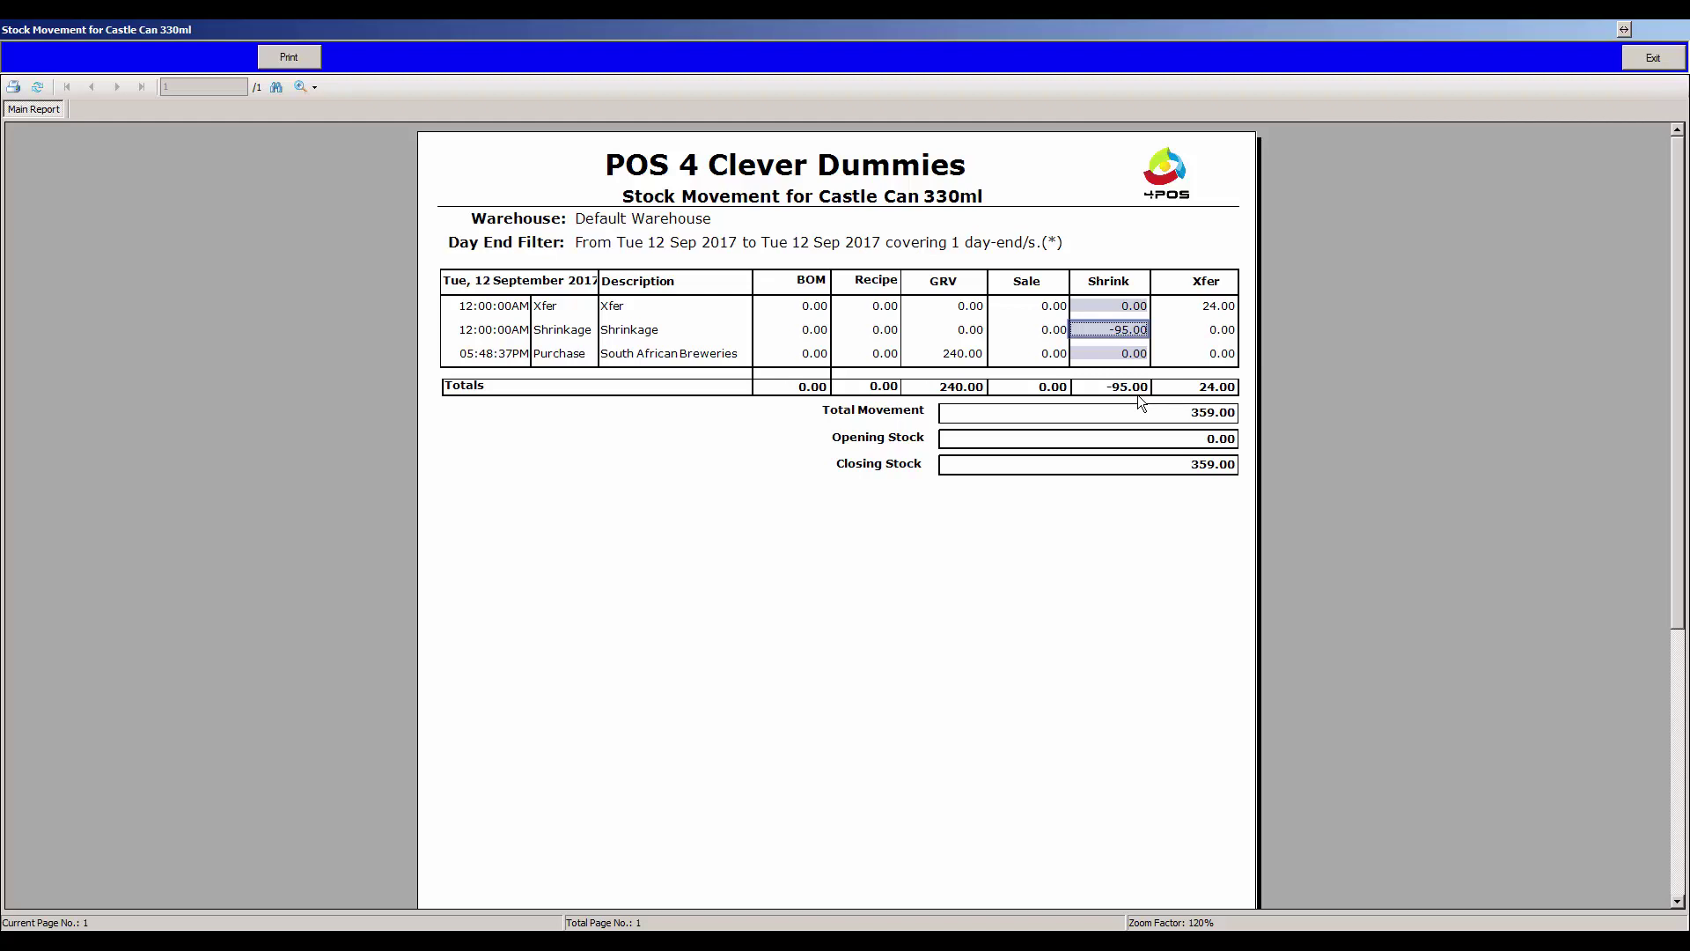
click(1648, 56)
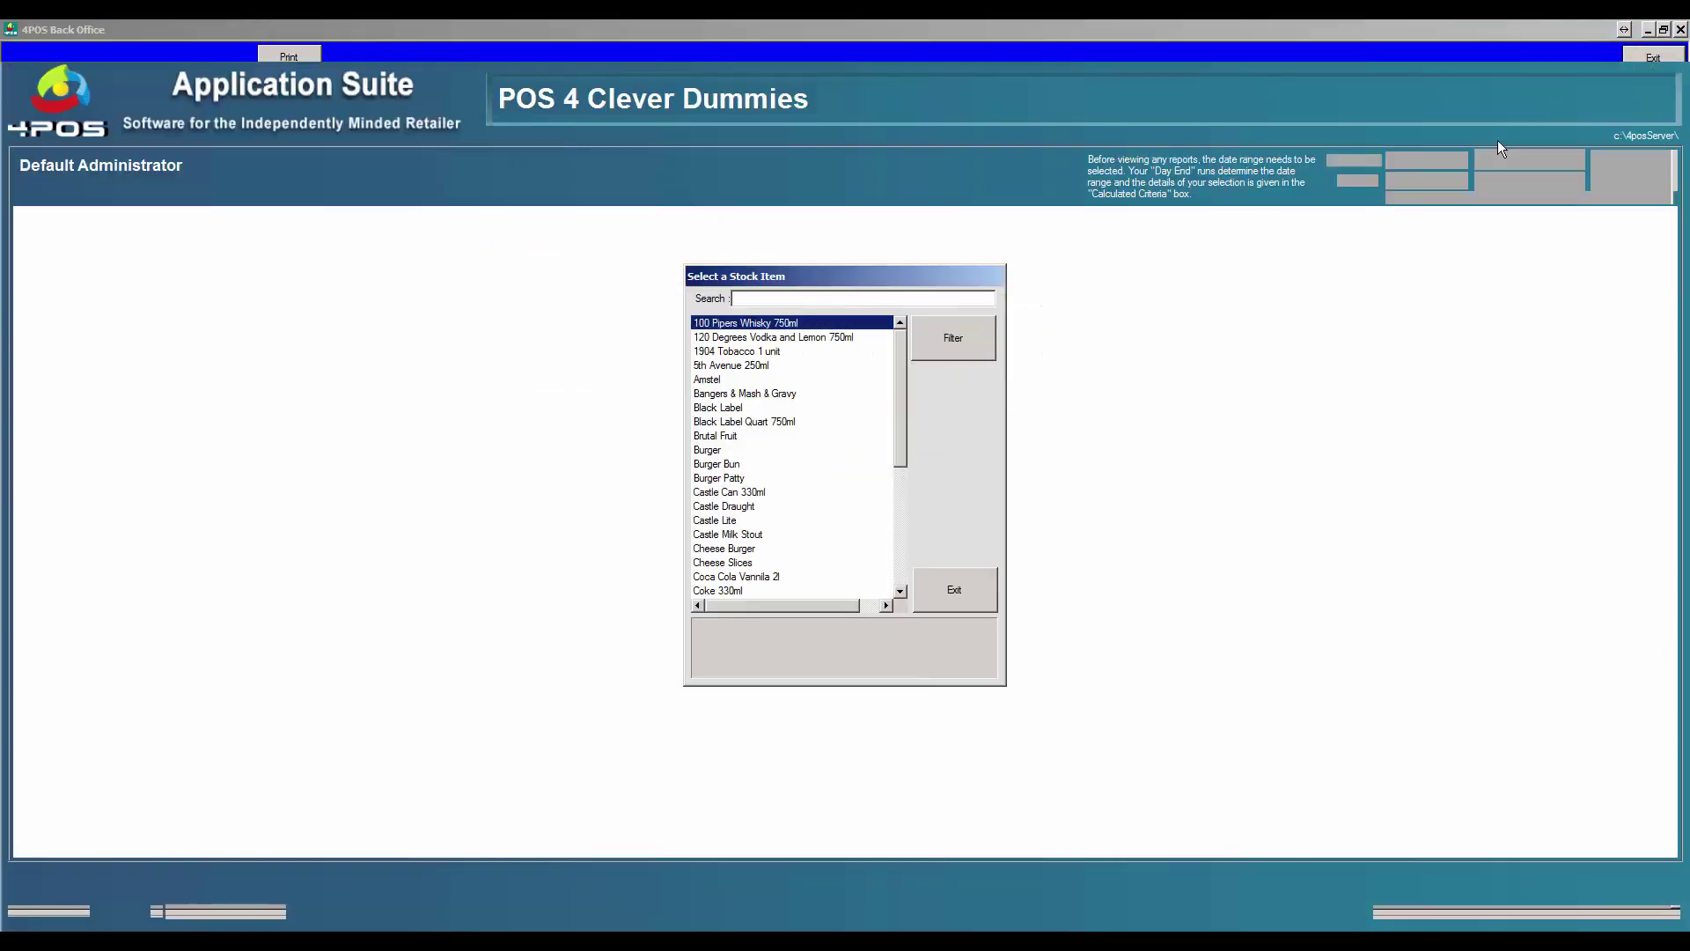
click(972, 588)
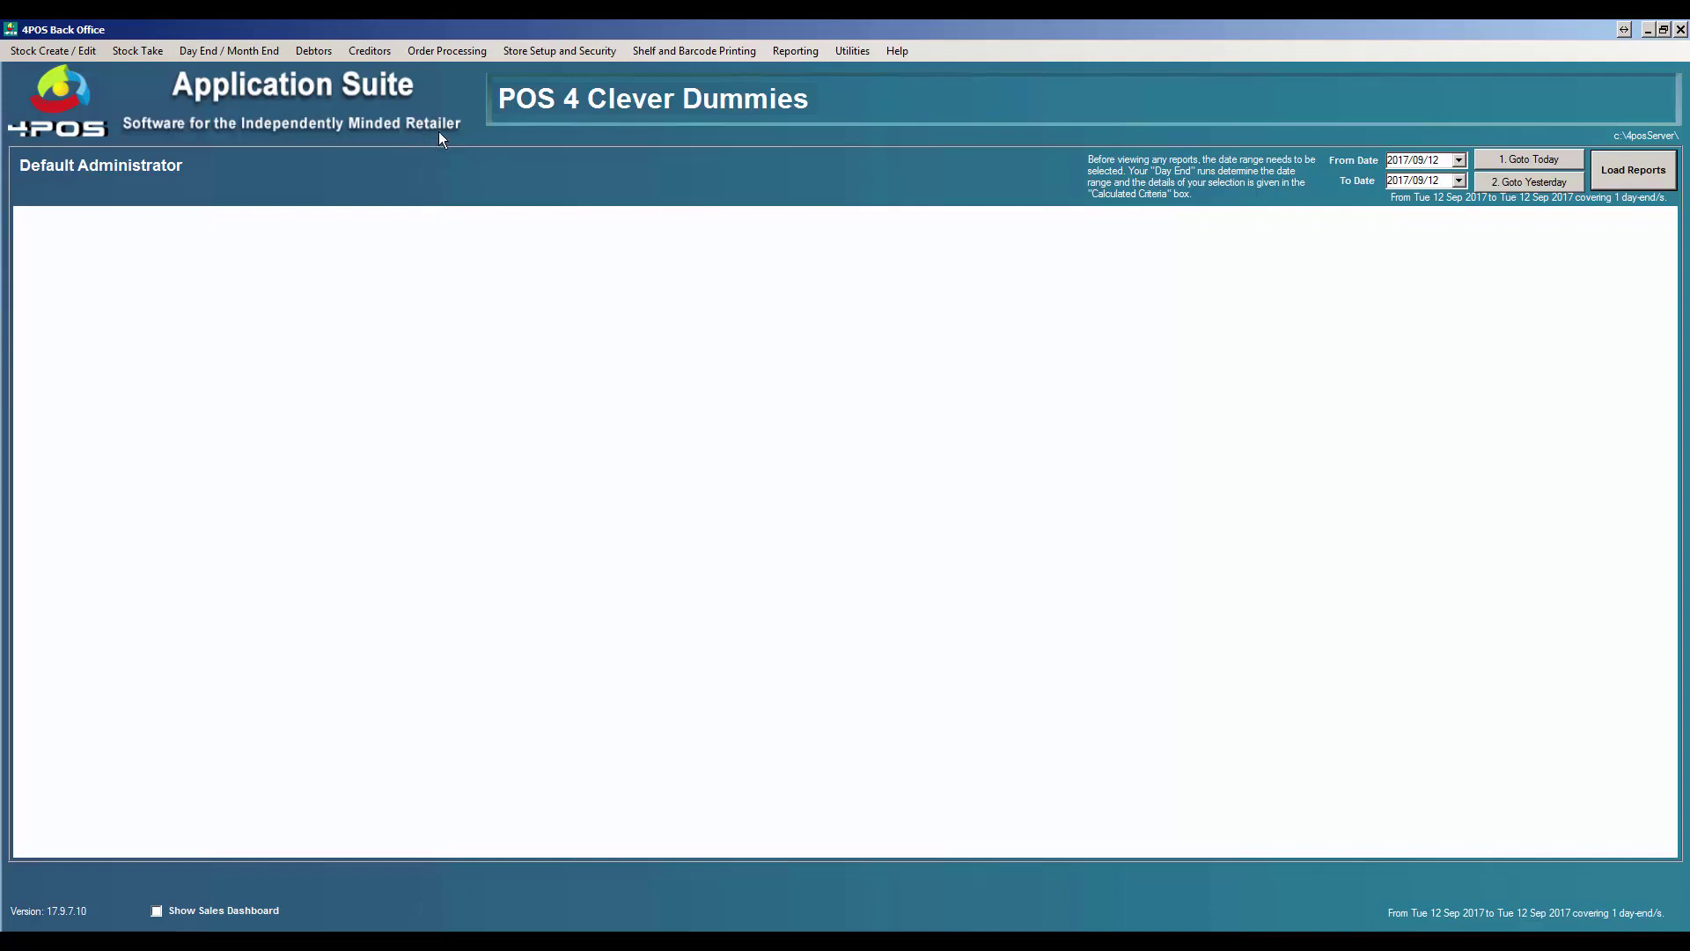
Step: Choose Process a G.R.V. from the Order Processing menu
click(440, 55)
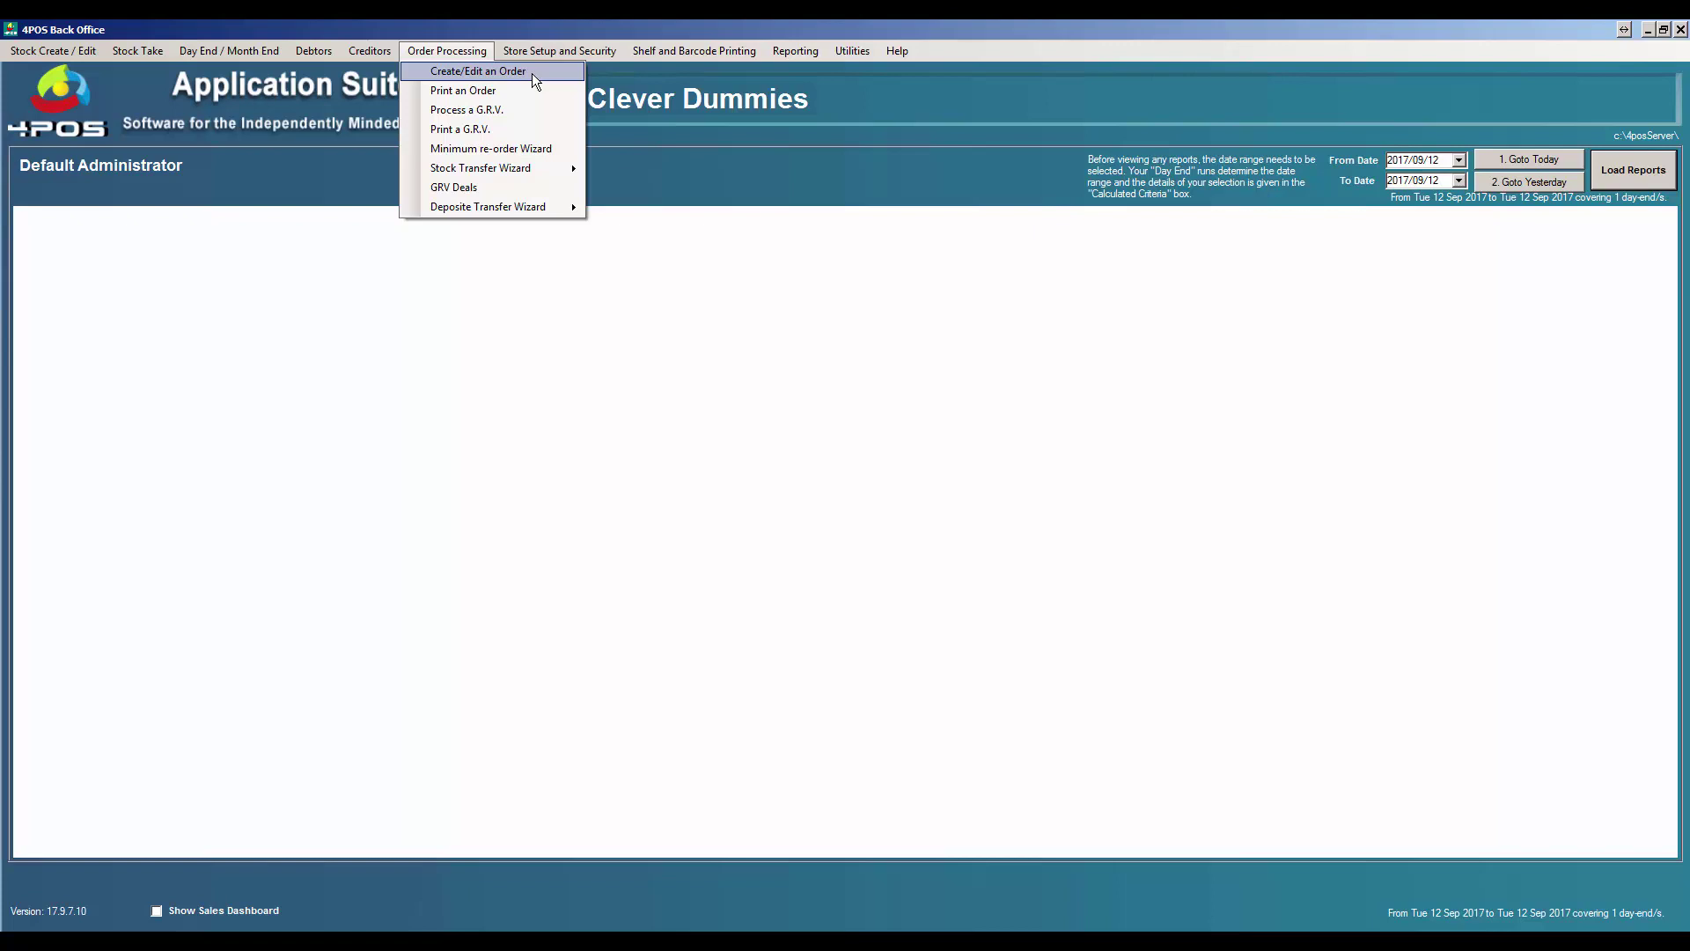
click(493, 110)
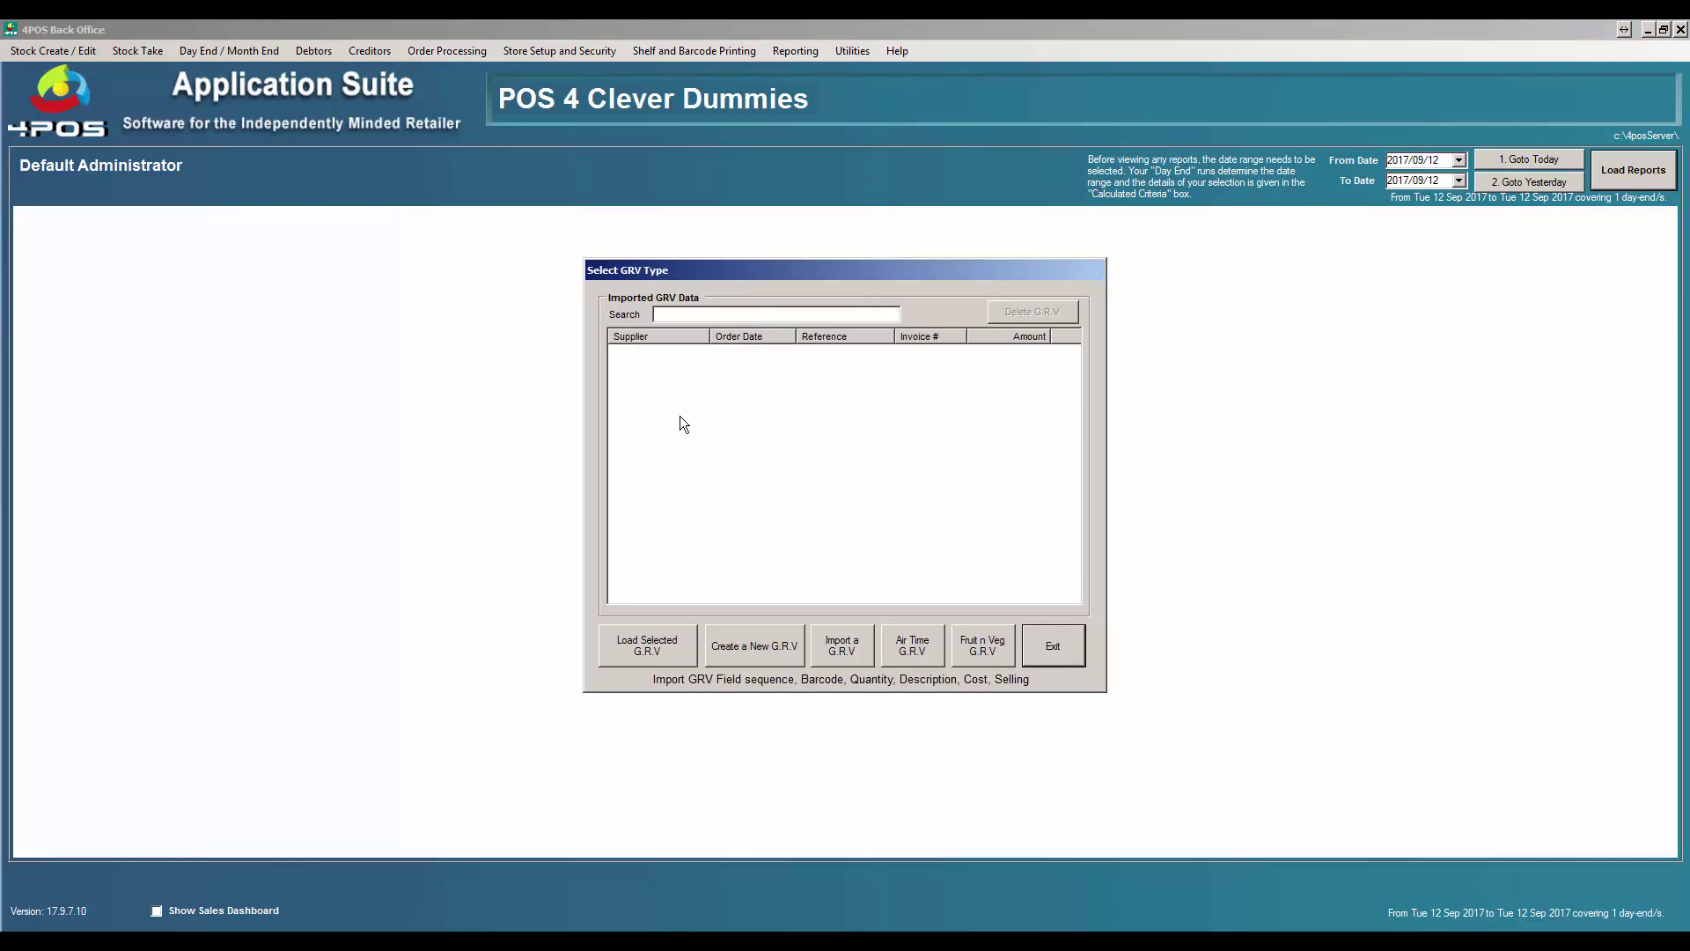
Step: Create a blank Brandhouse purchase order GRV with the invoice number and 125.00 total, and load it
click(747, 648)
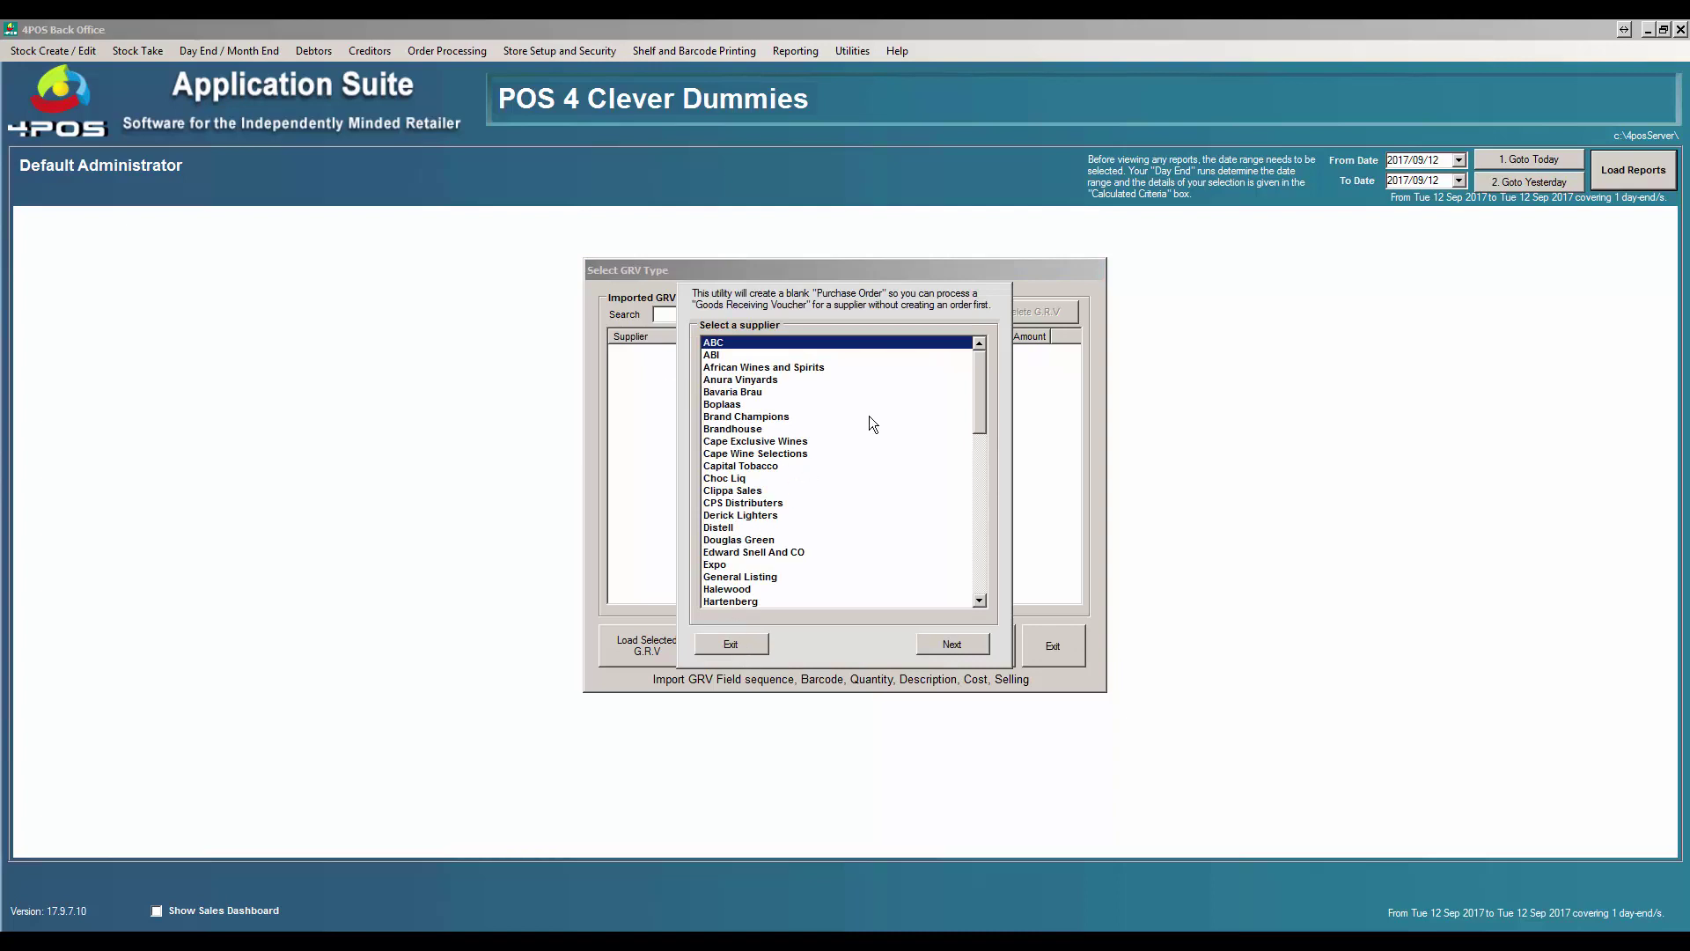
double_click(734, 430)
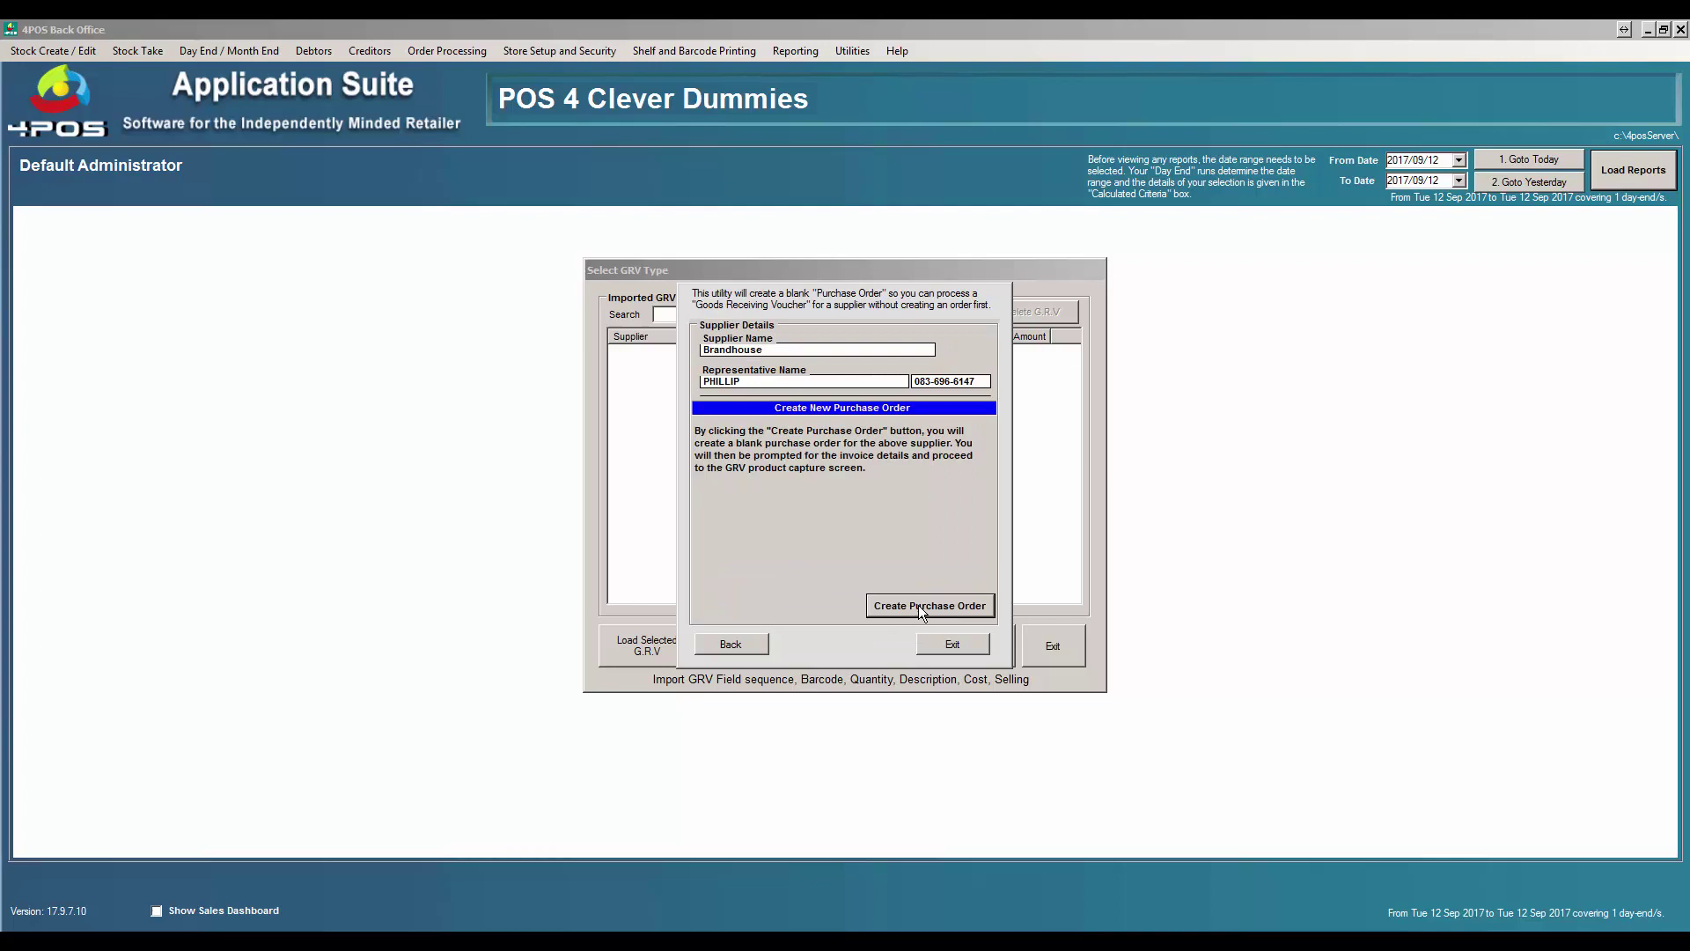
click(917, 604)
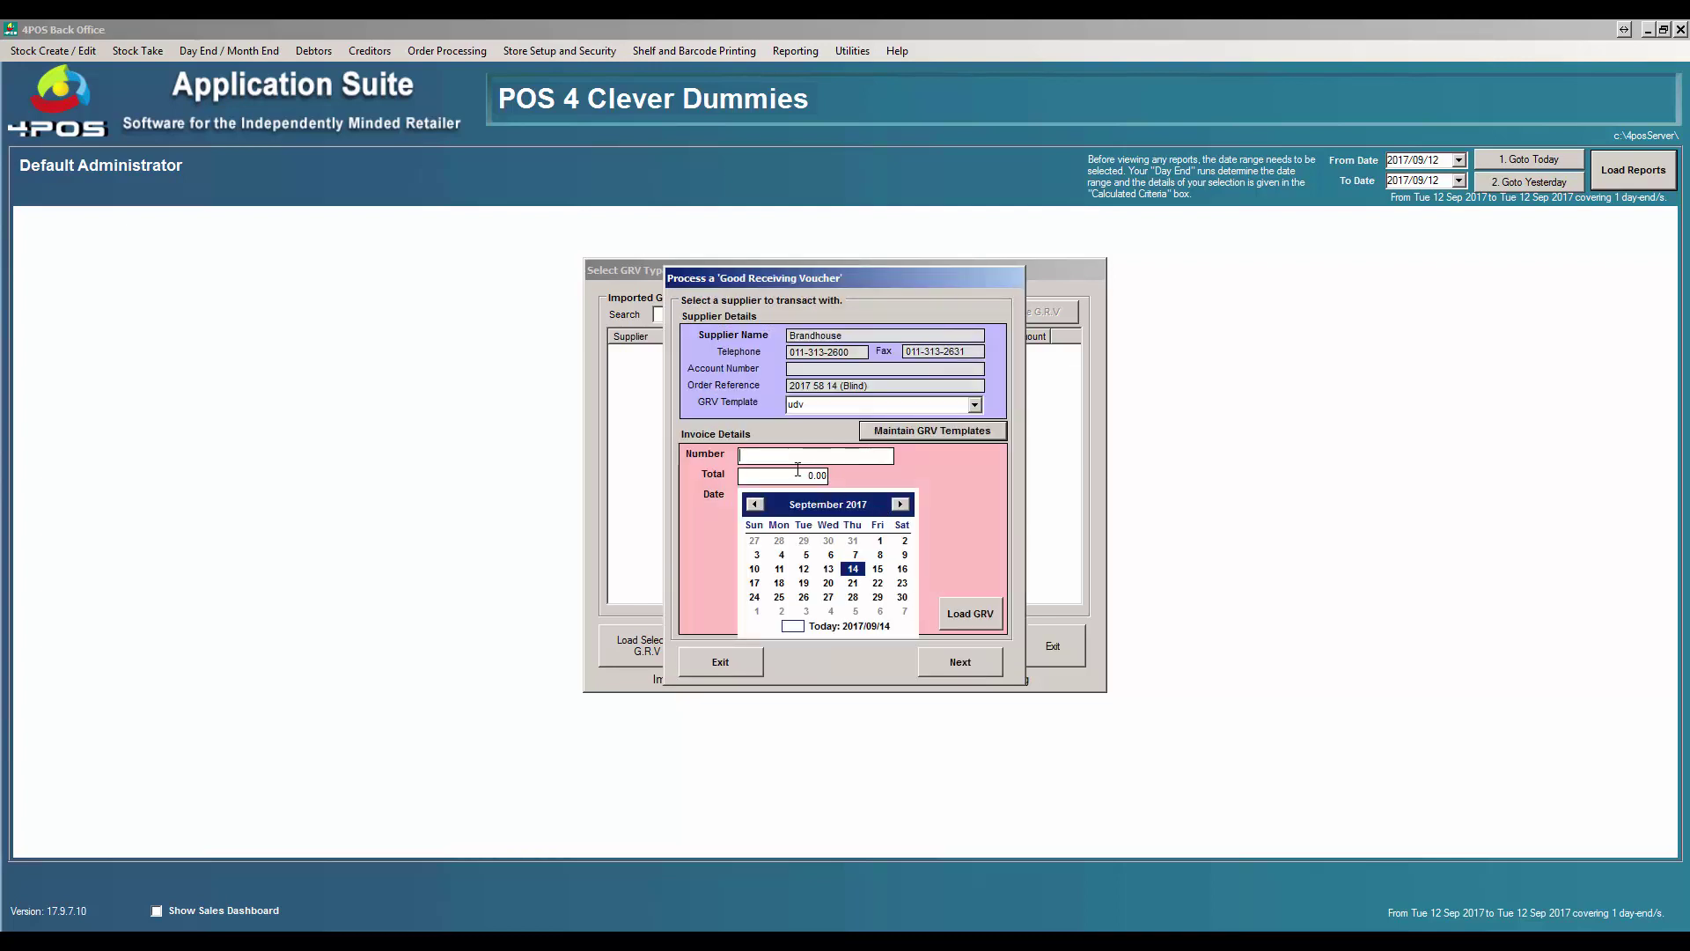
text(10030)
key(Tab)
text(.00)
key(Tab)
click(976, 613)
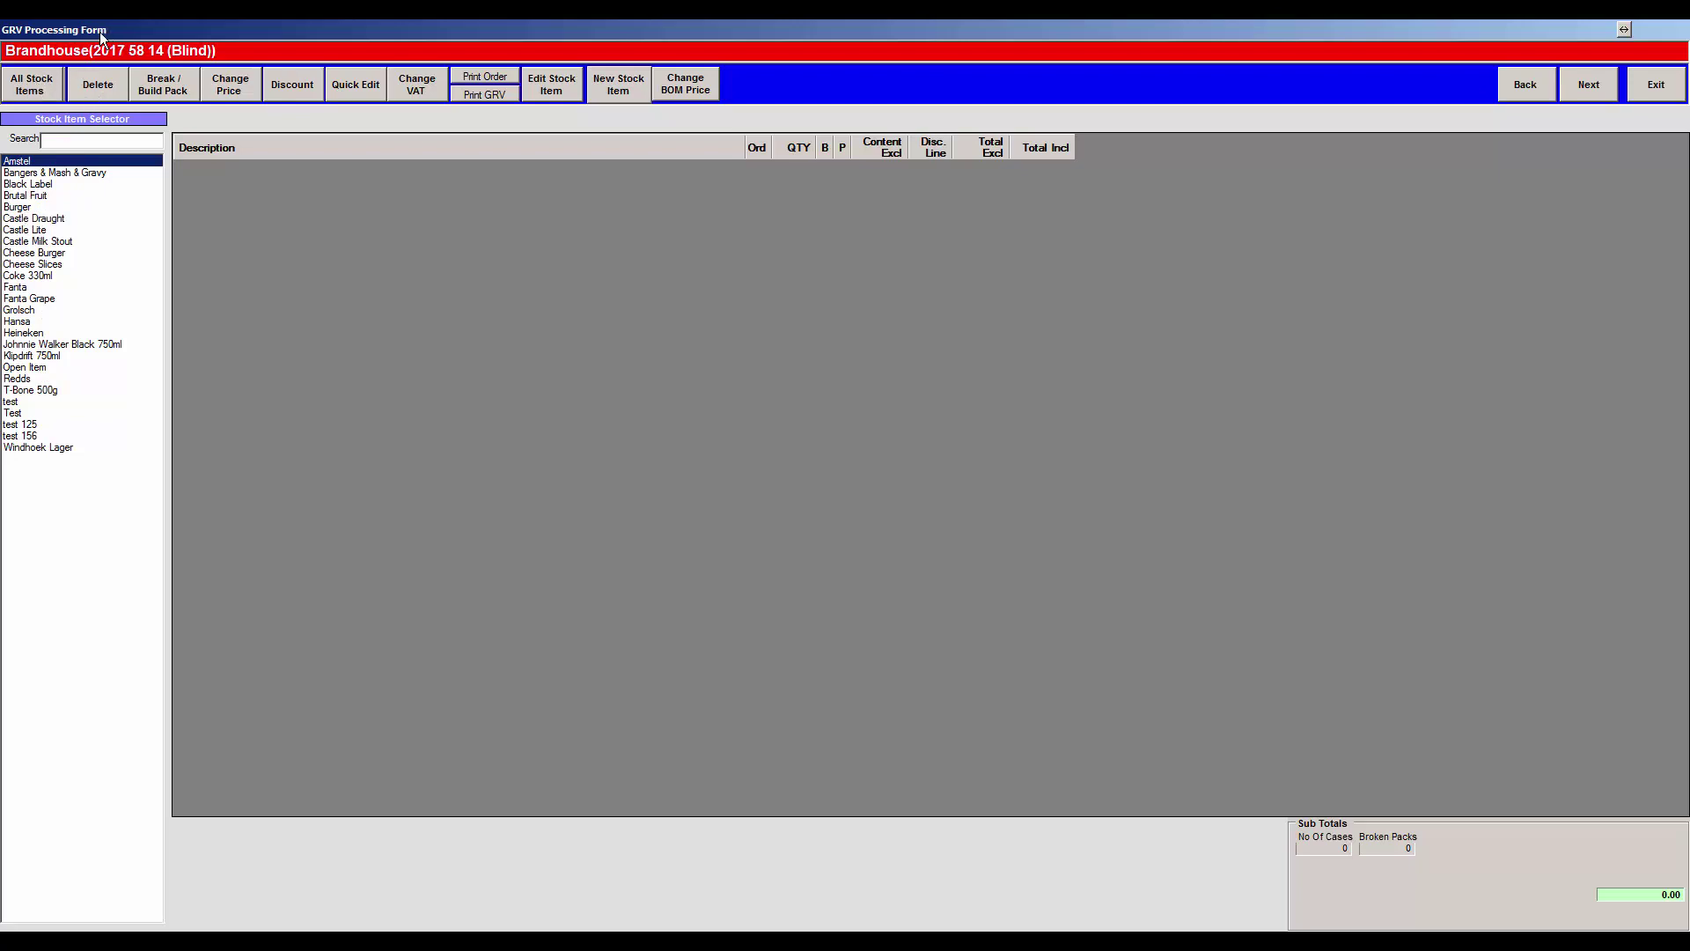
Step: Add an Amstel line of 4 cases of 24 from Brandhouse's supplier stock
click(39, 91)
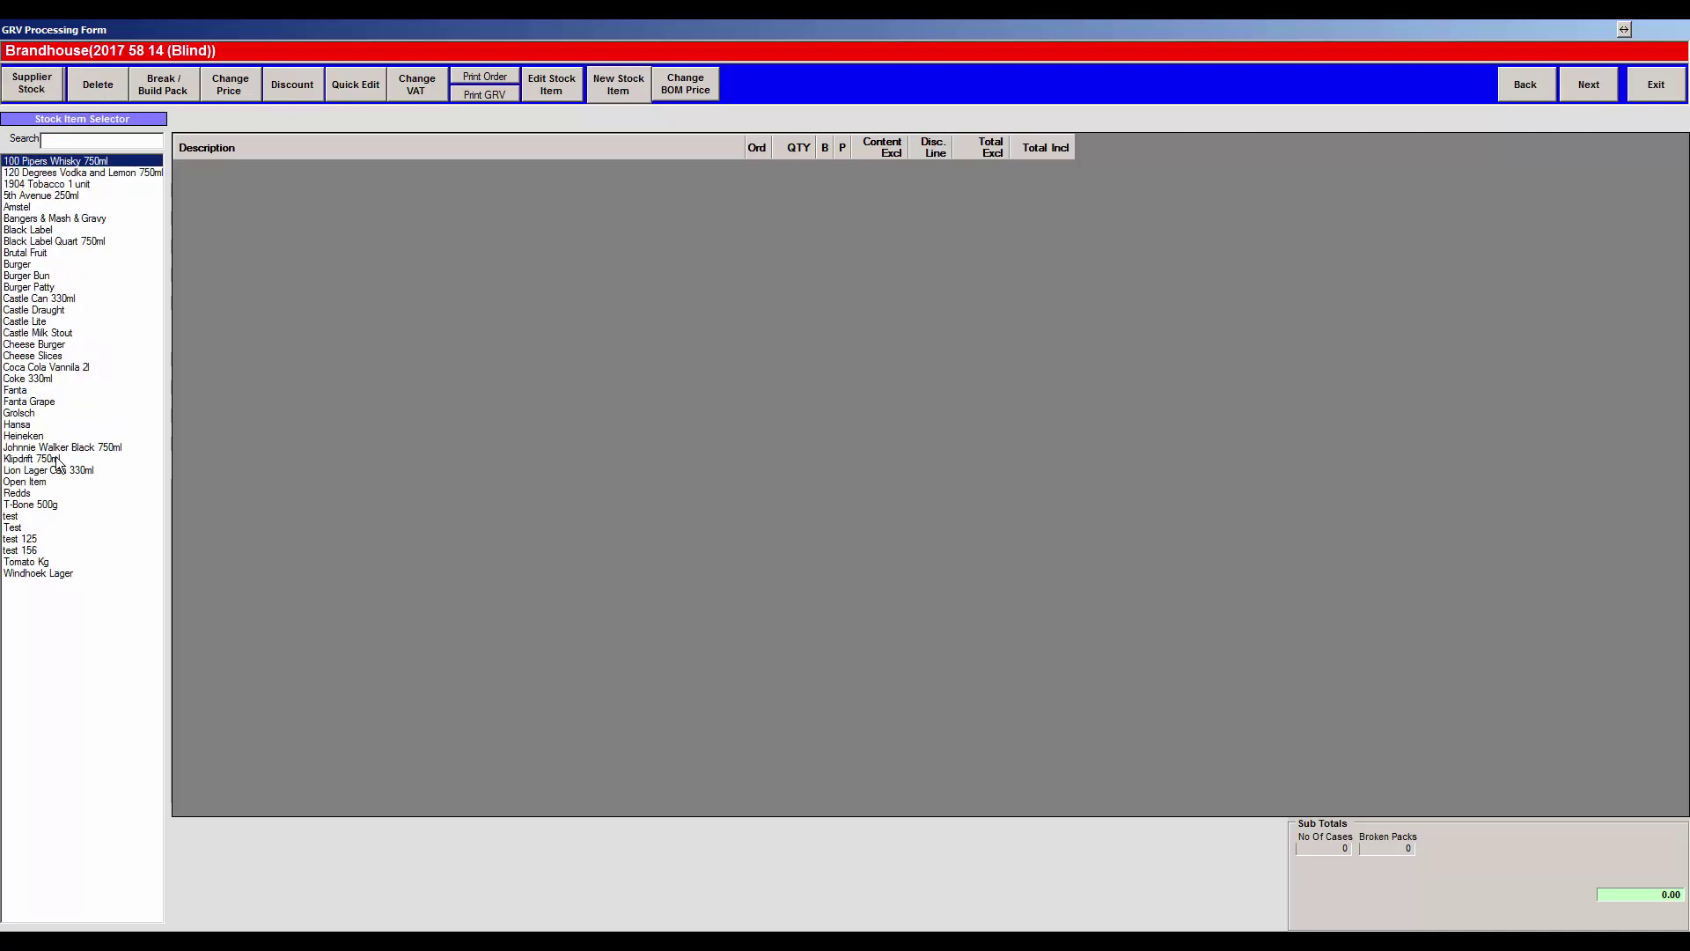
click(31, 85)
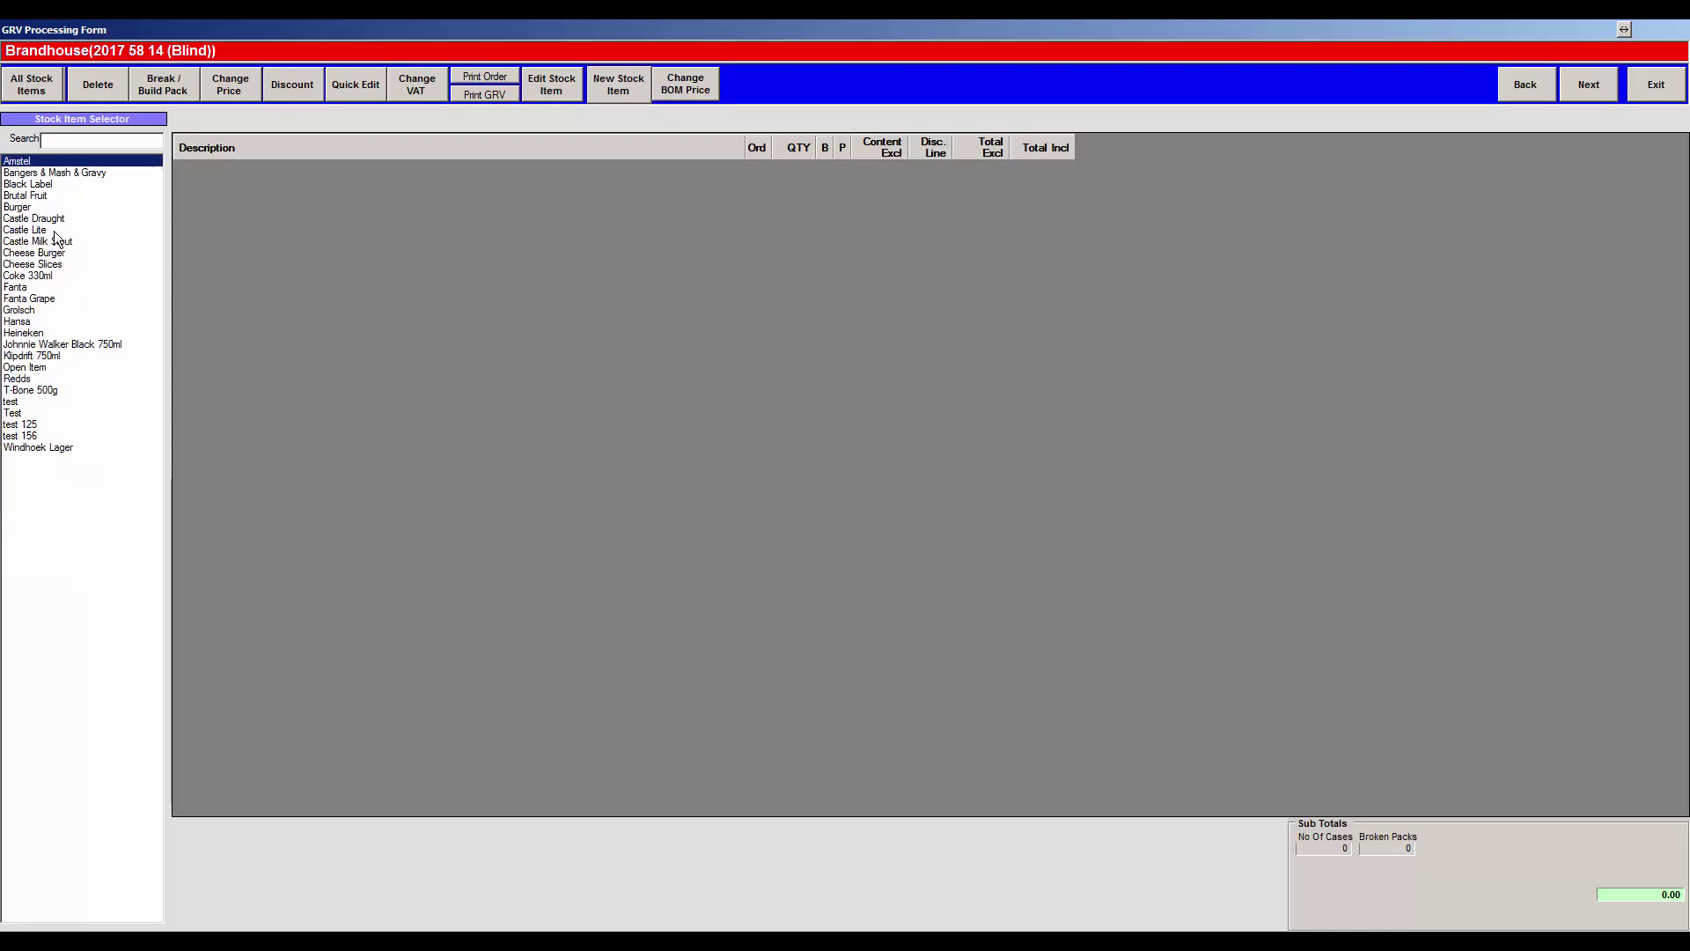
double_click(36, 162)
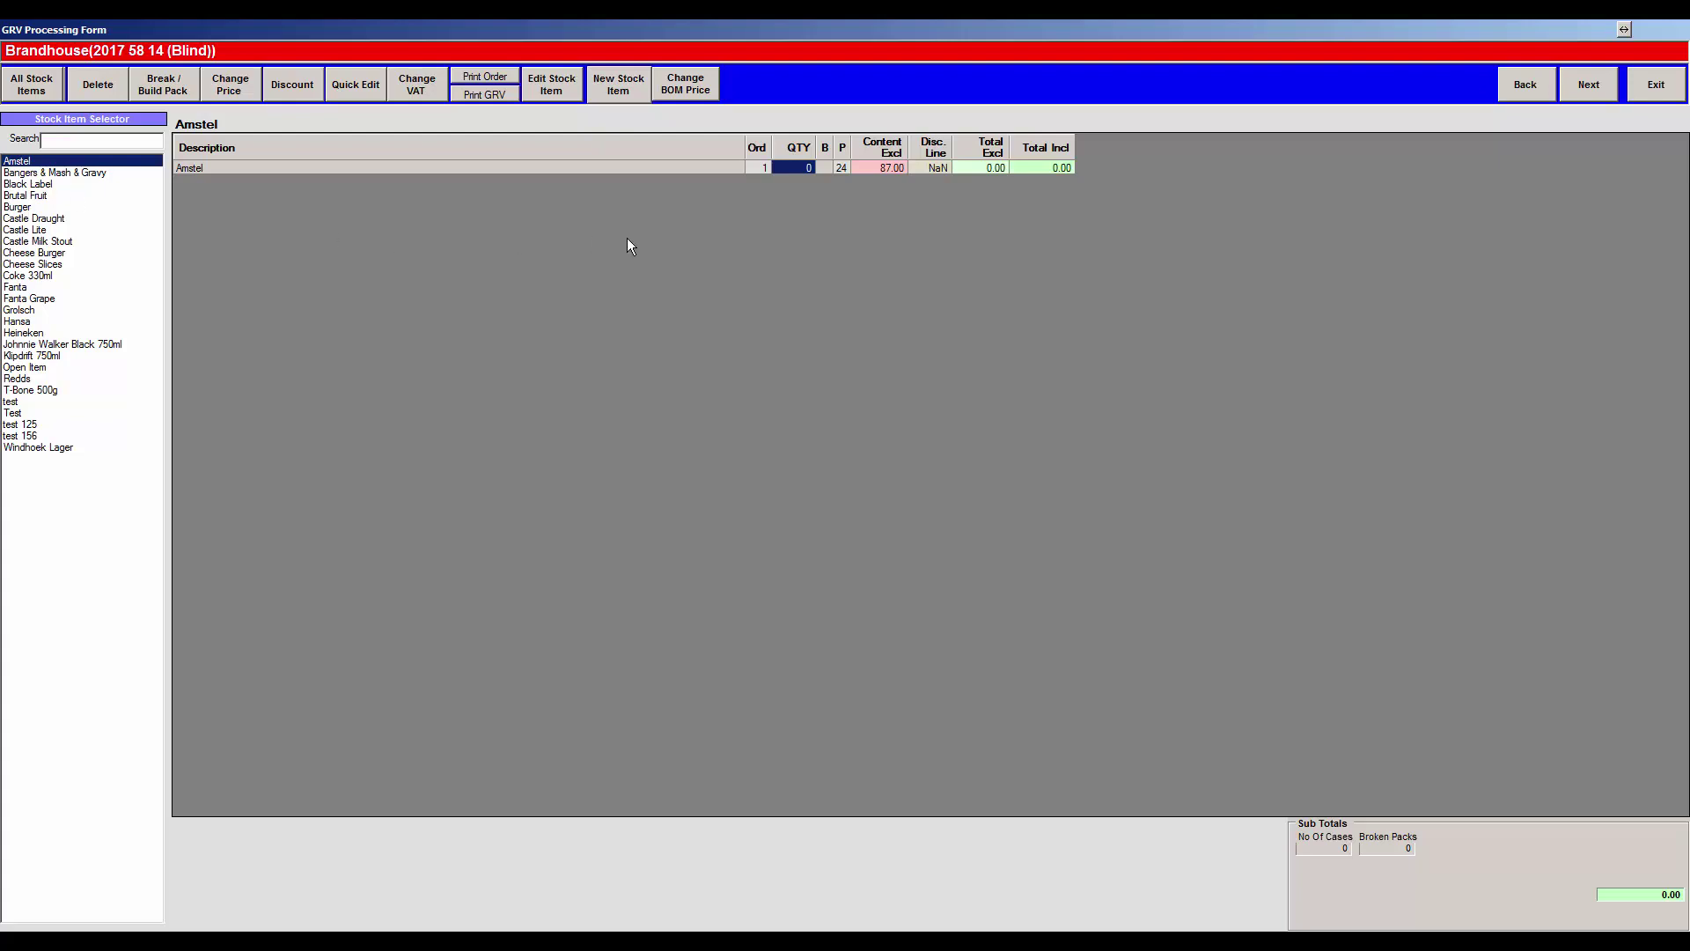
text(4)
click(818, 170)
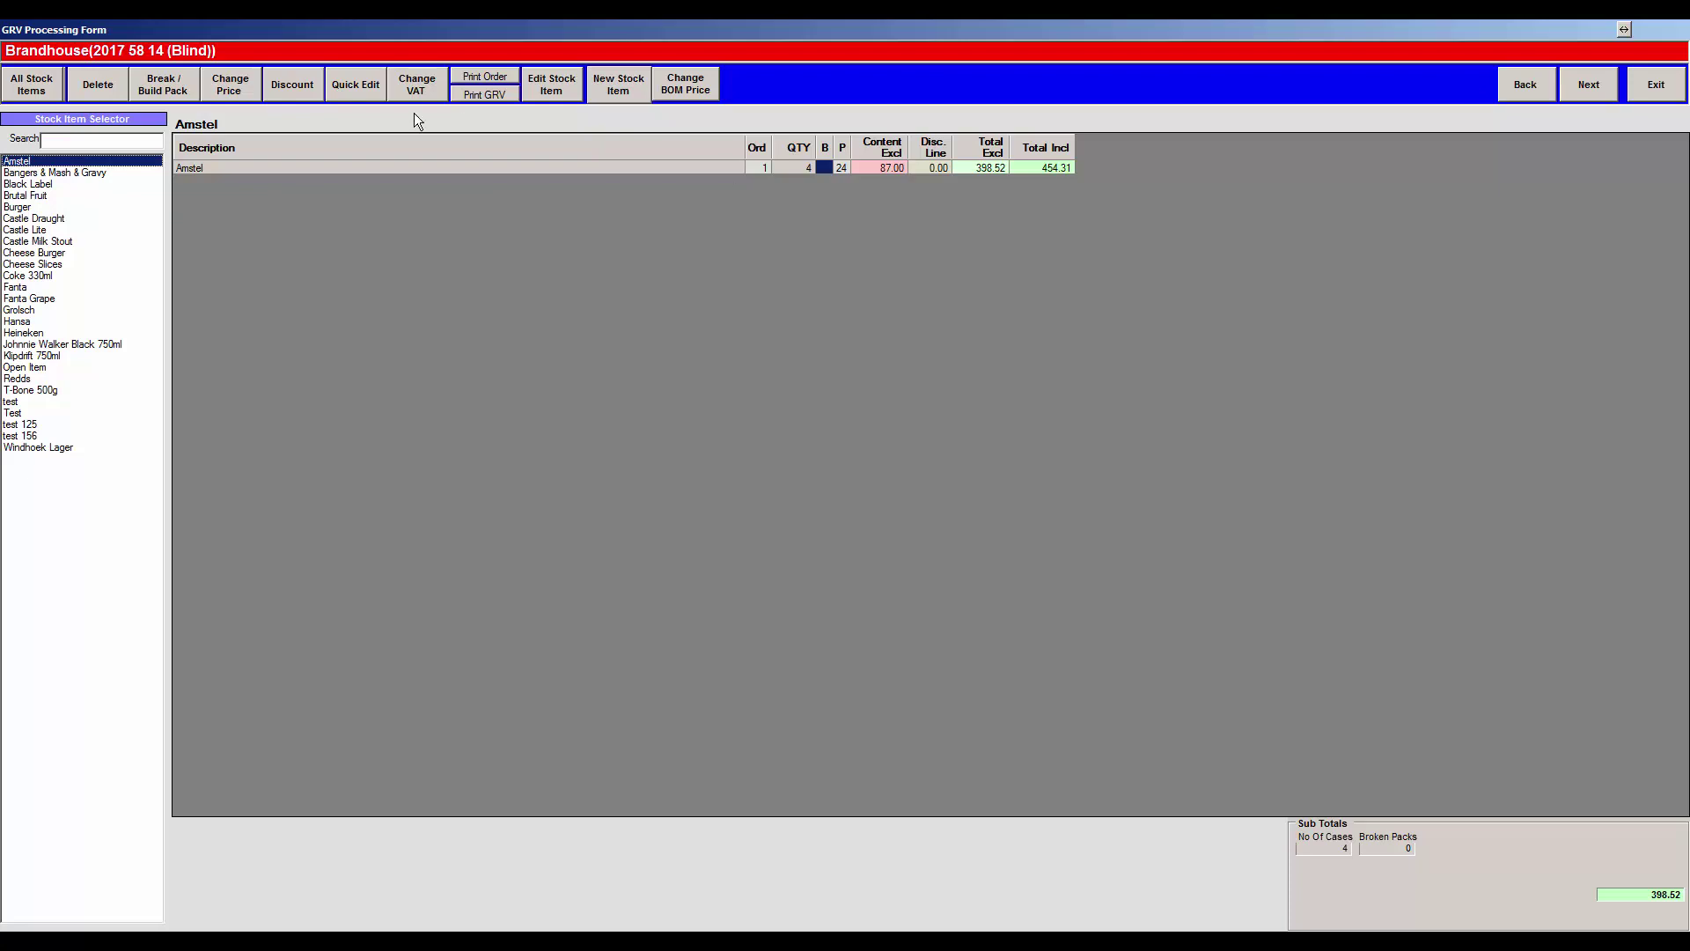
Step: Change Amstel's case cost to 95.00, raising the line to 430.52 excl and 490.79 incl
click(166, 86)
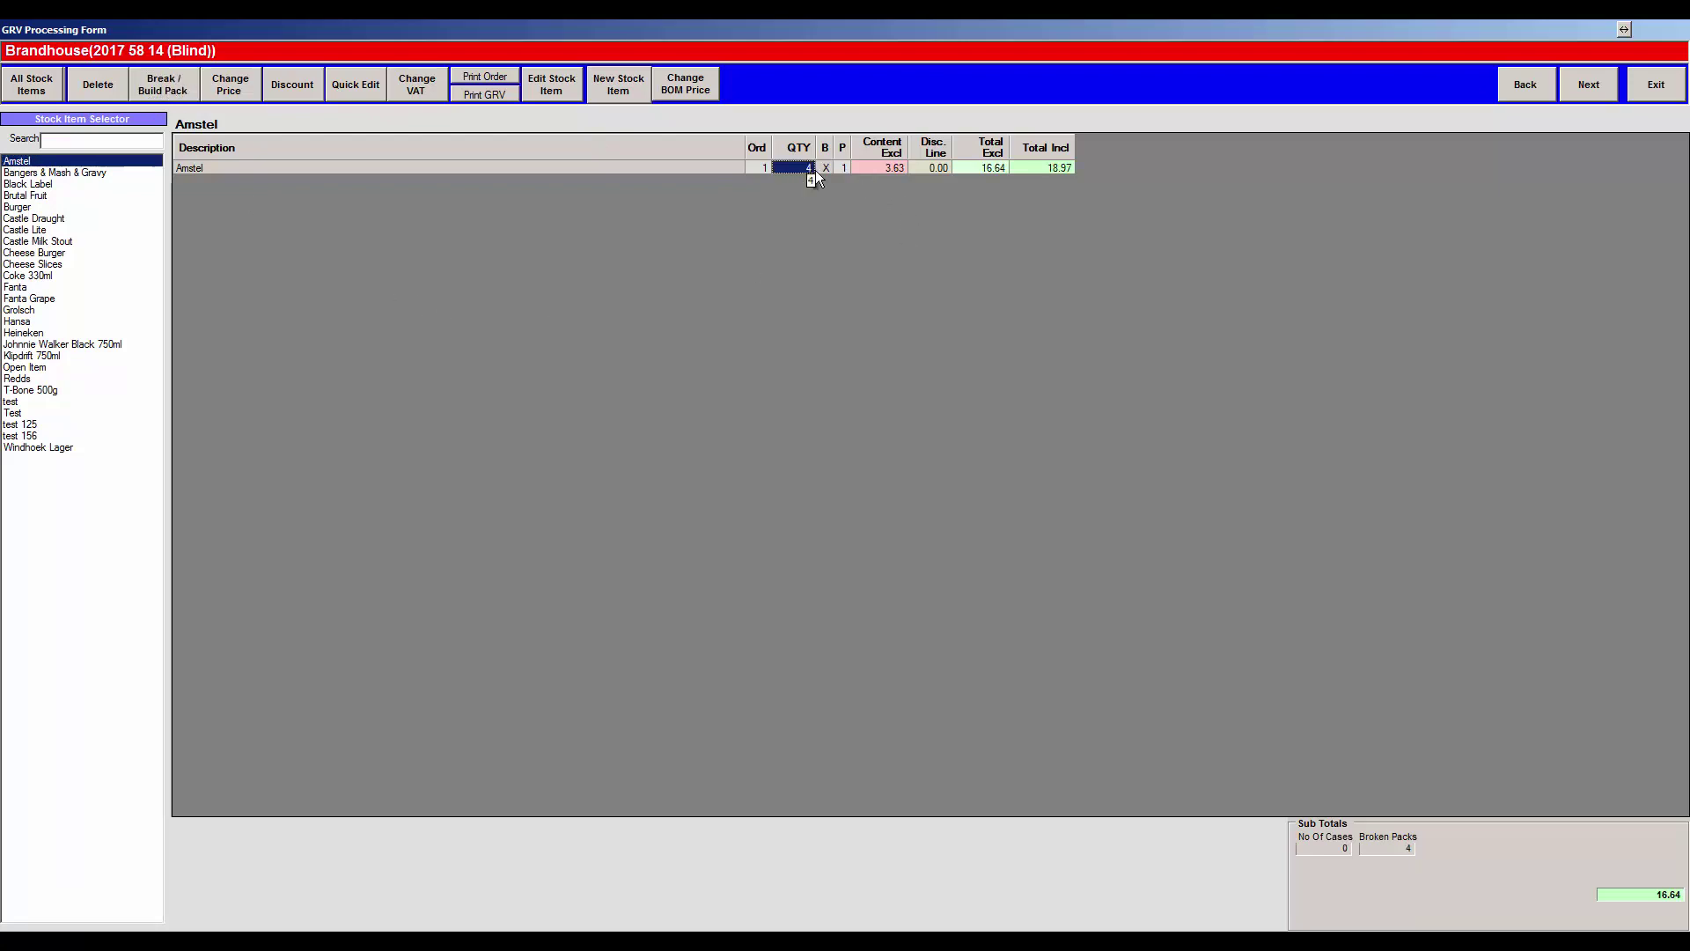
click(176, 81)
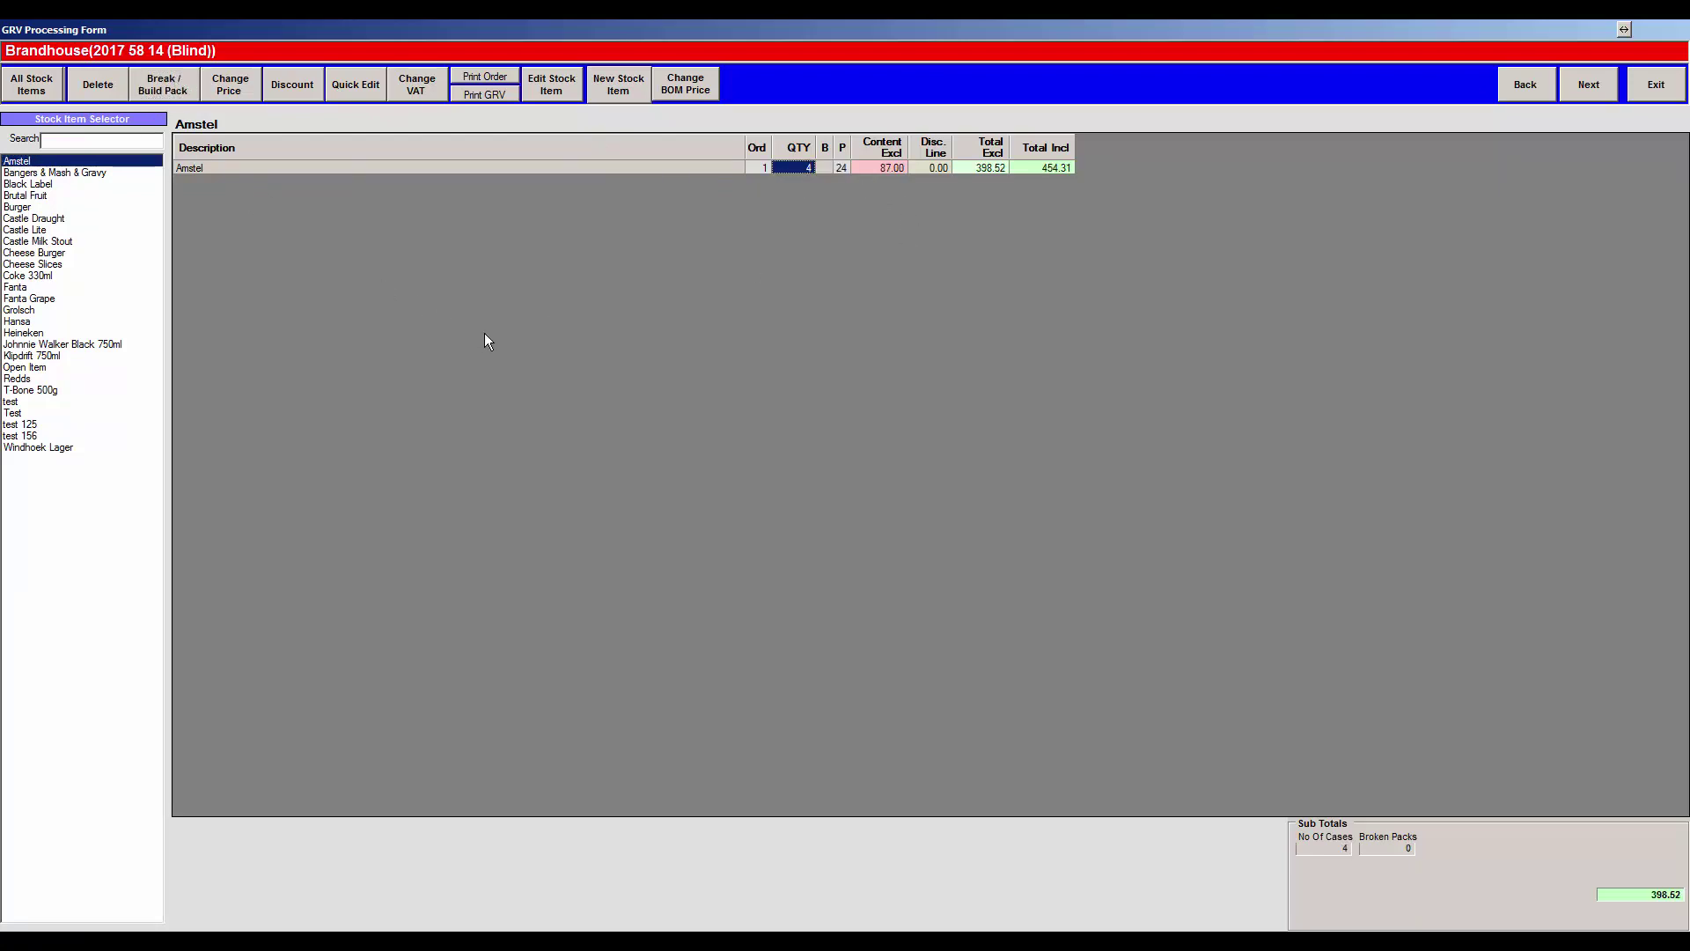
click(880, 168)
text(9500)
key(Return)
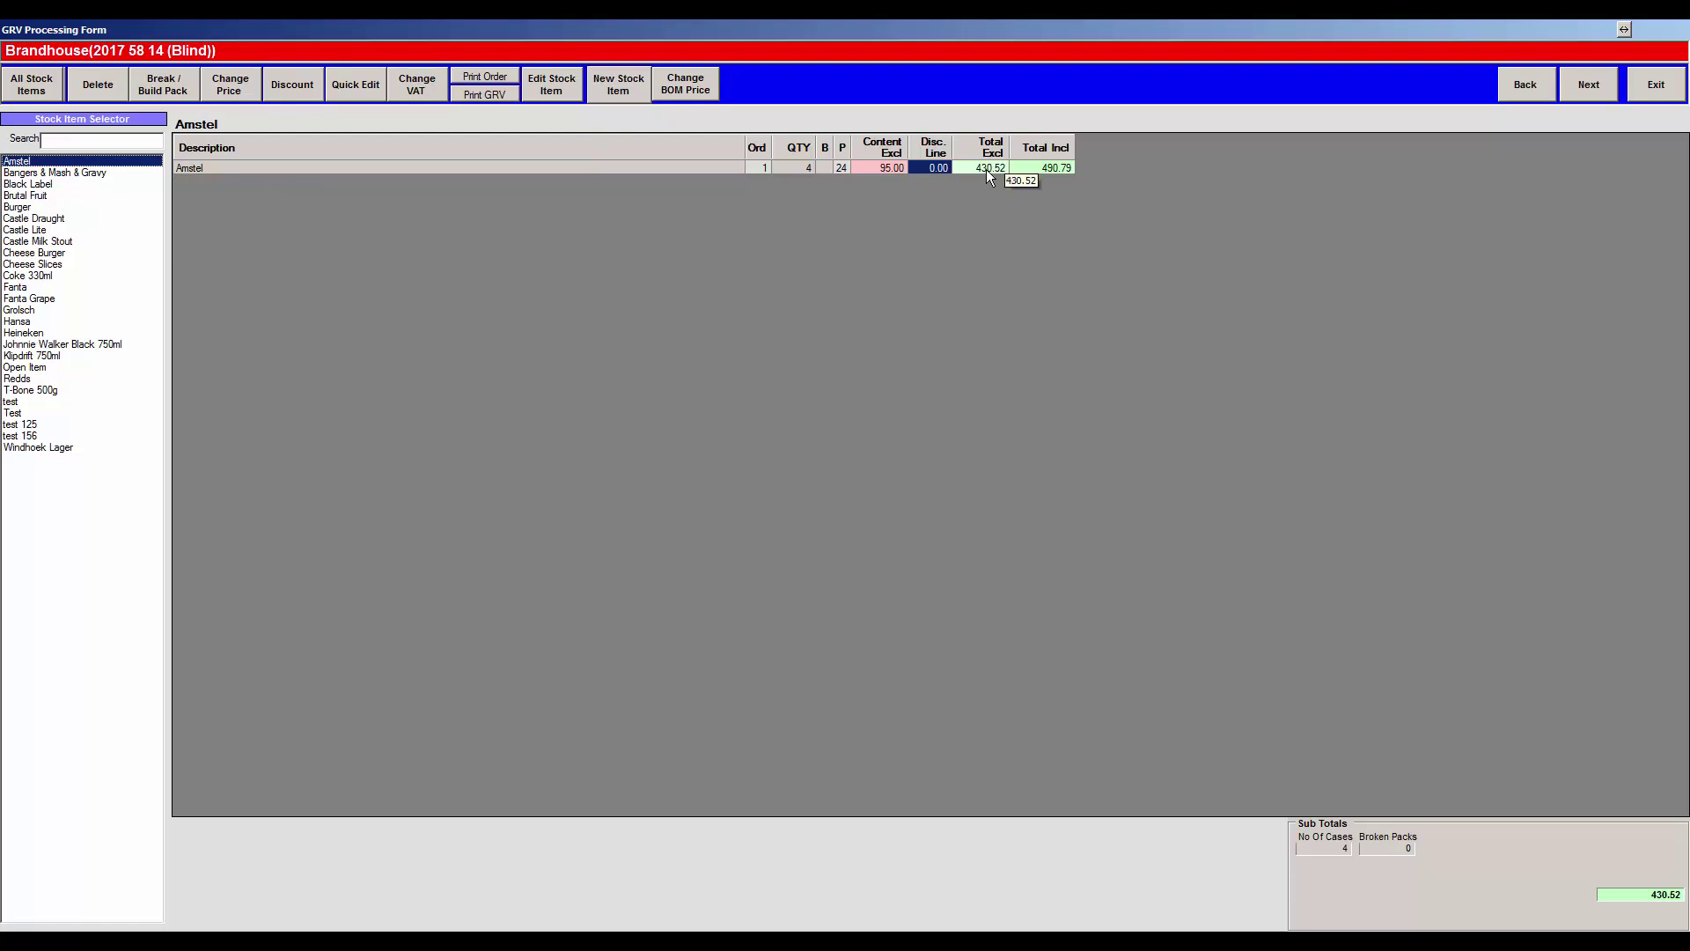
Step: Advance past returns to the GRV summary showing a 490.80 net invoice value
click(1589, 87)
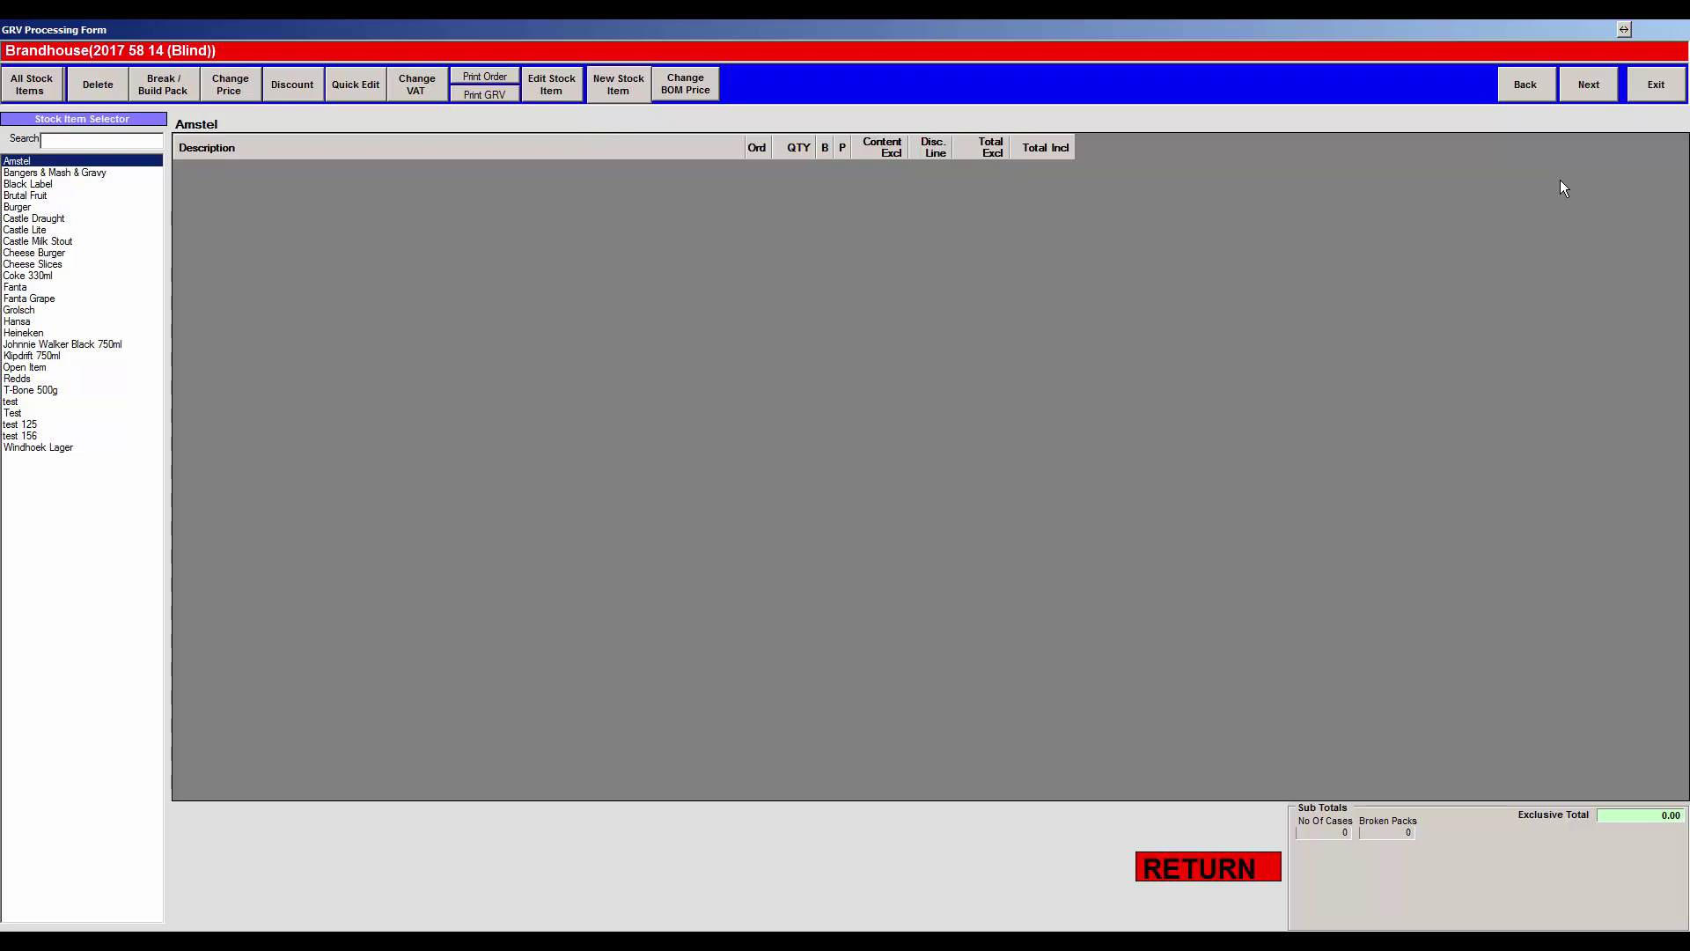
click(1580, 87)
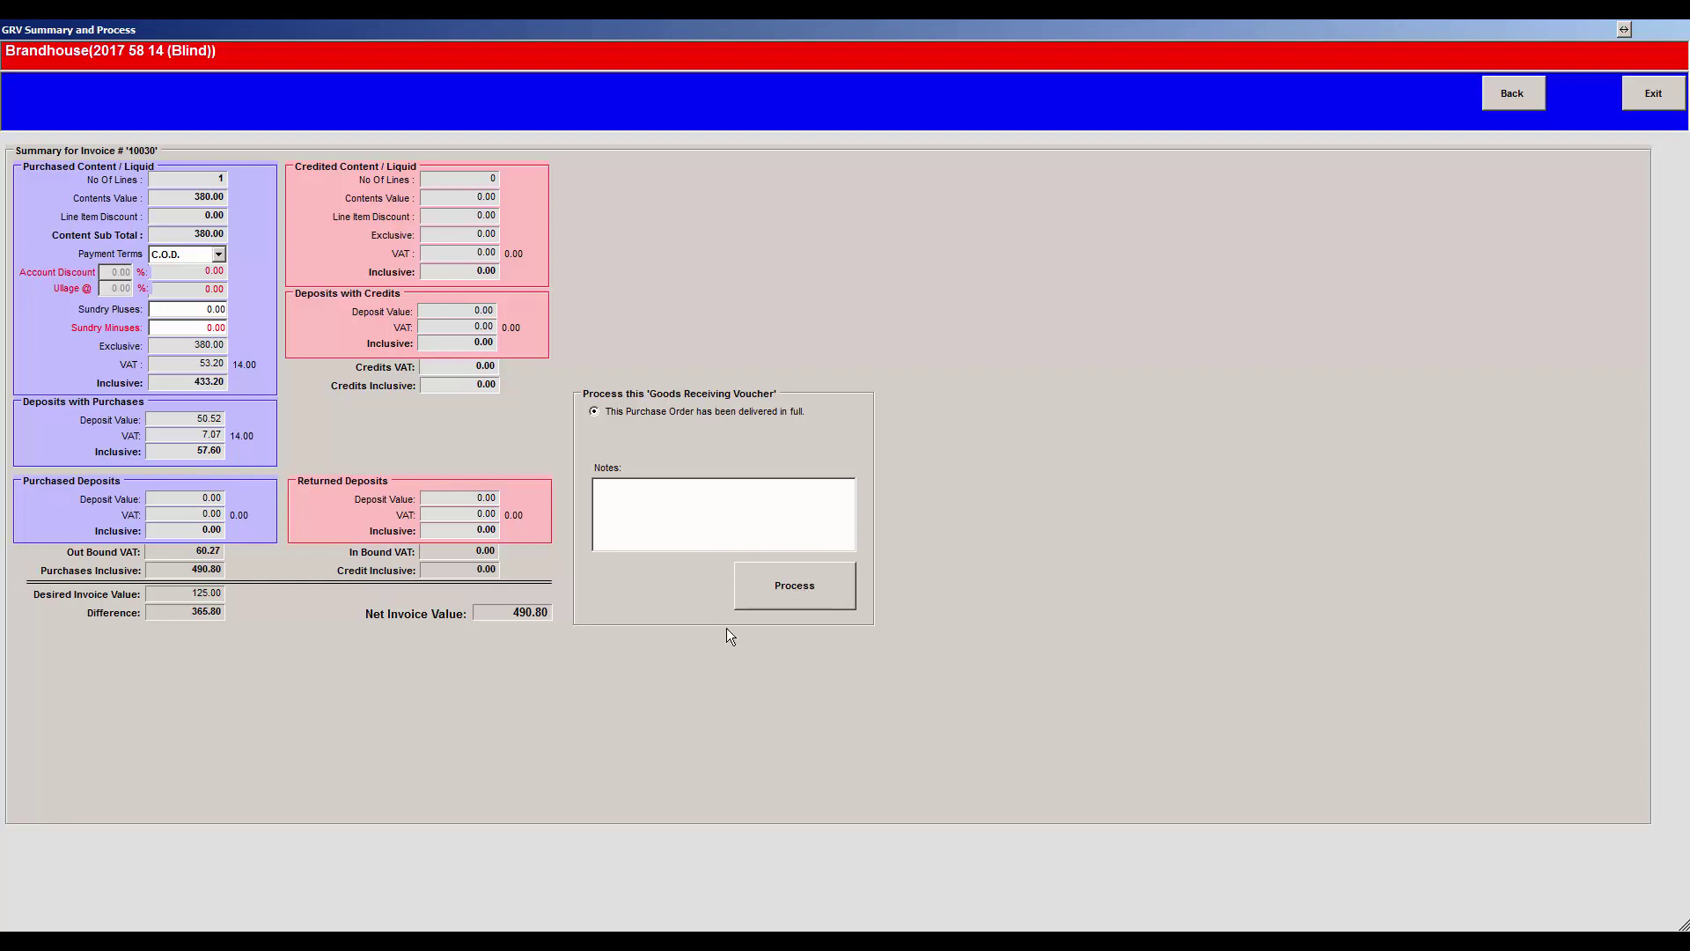
Step: Close the summary, return to Process a G.R.V., and select the saved Brandhouse GRV dated 2017 Sep 14
click(1651, 103)
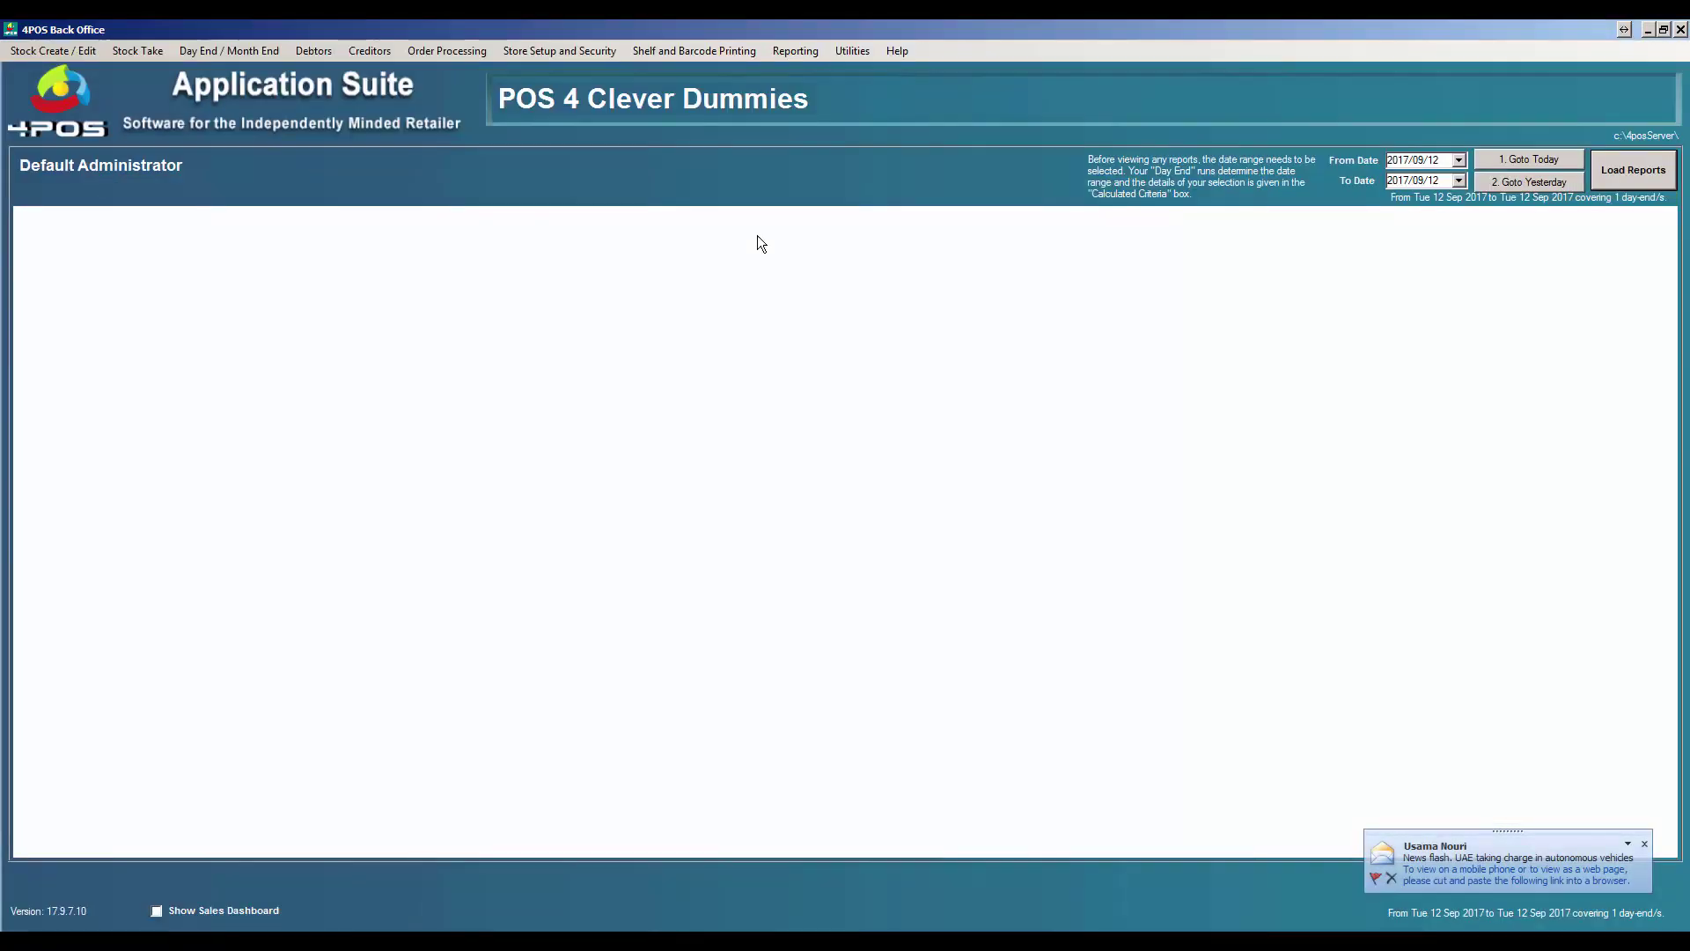
click(445, 50)
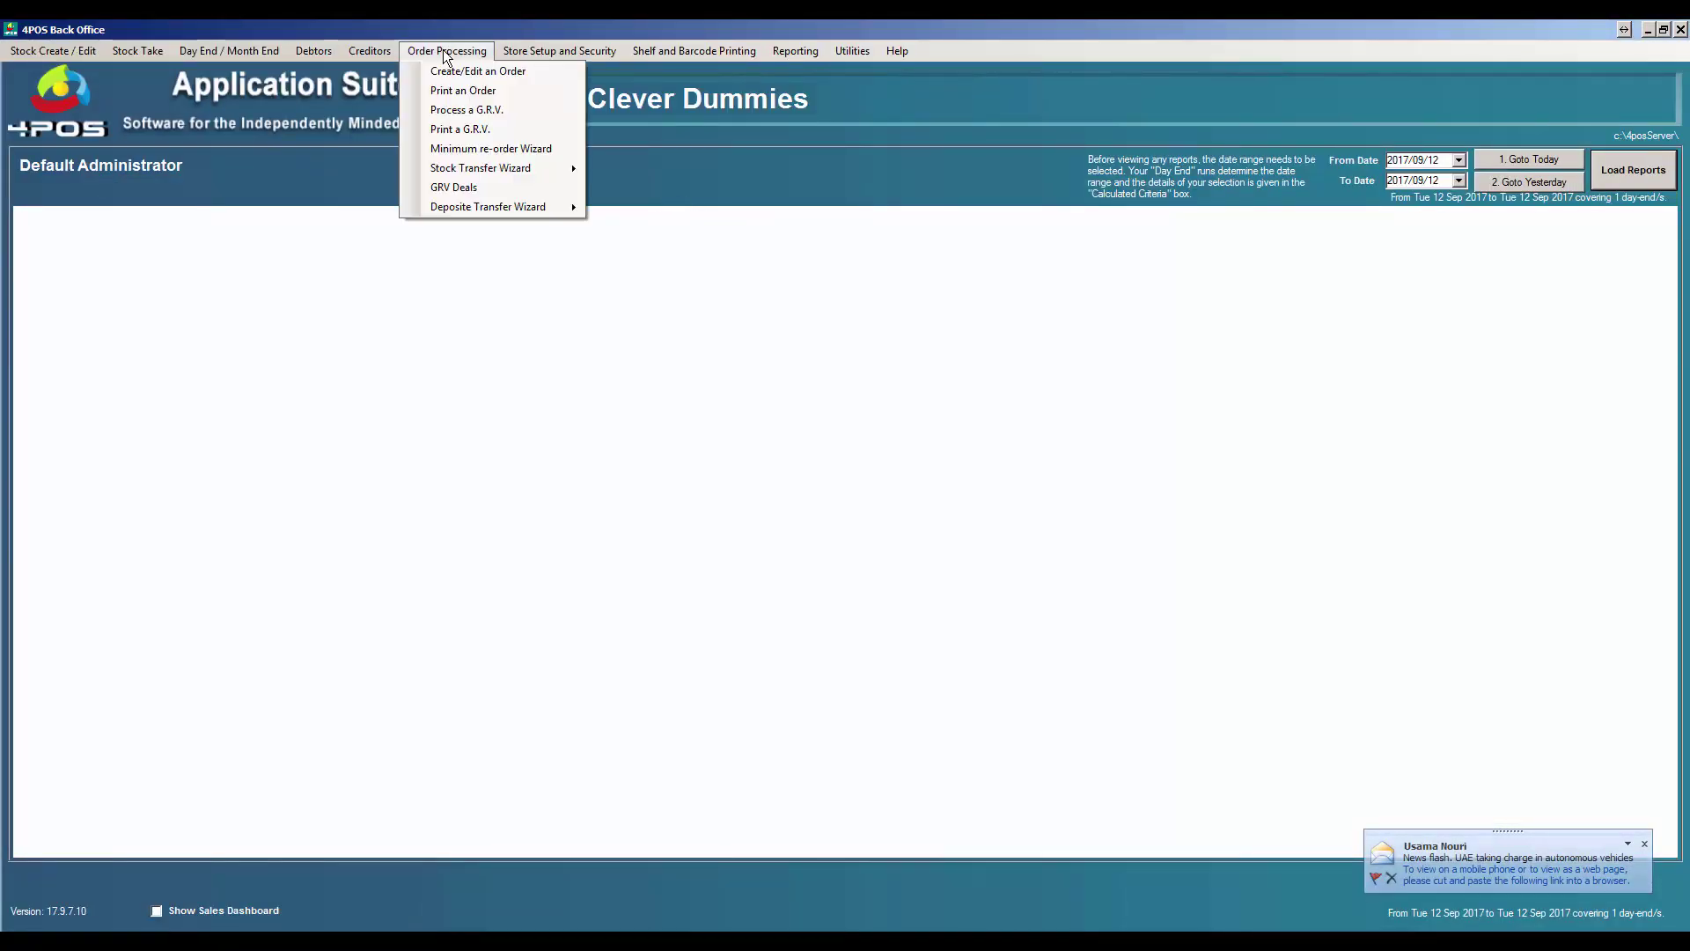
click(466, 110)
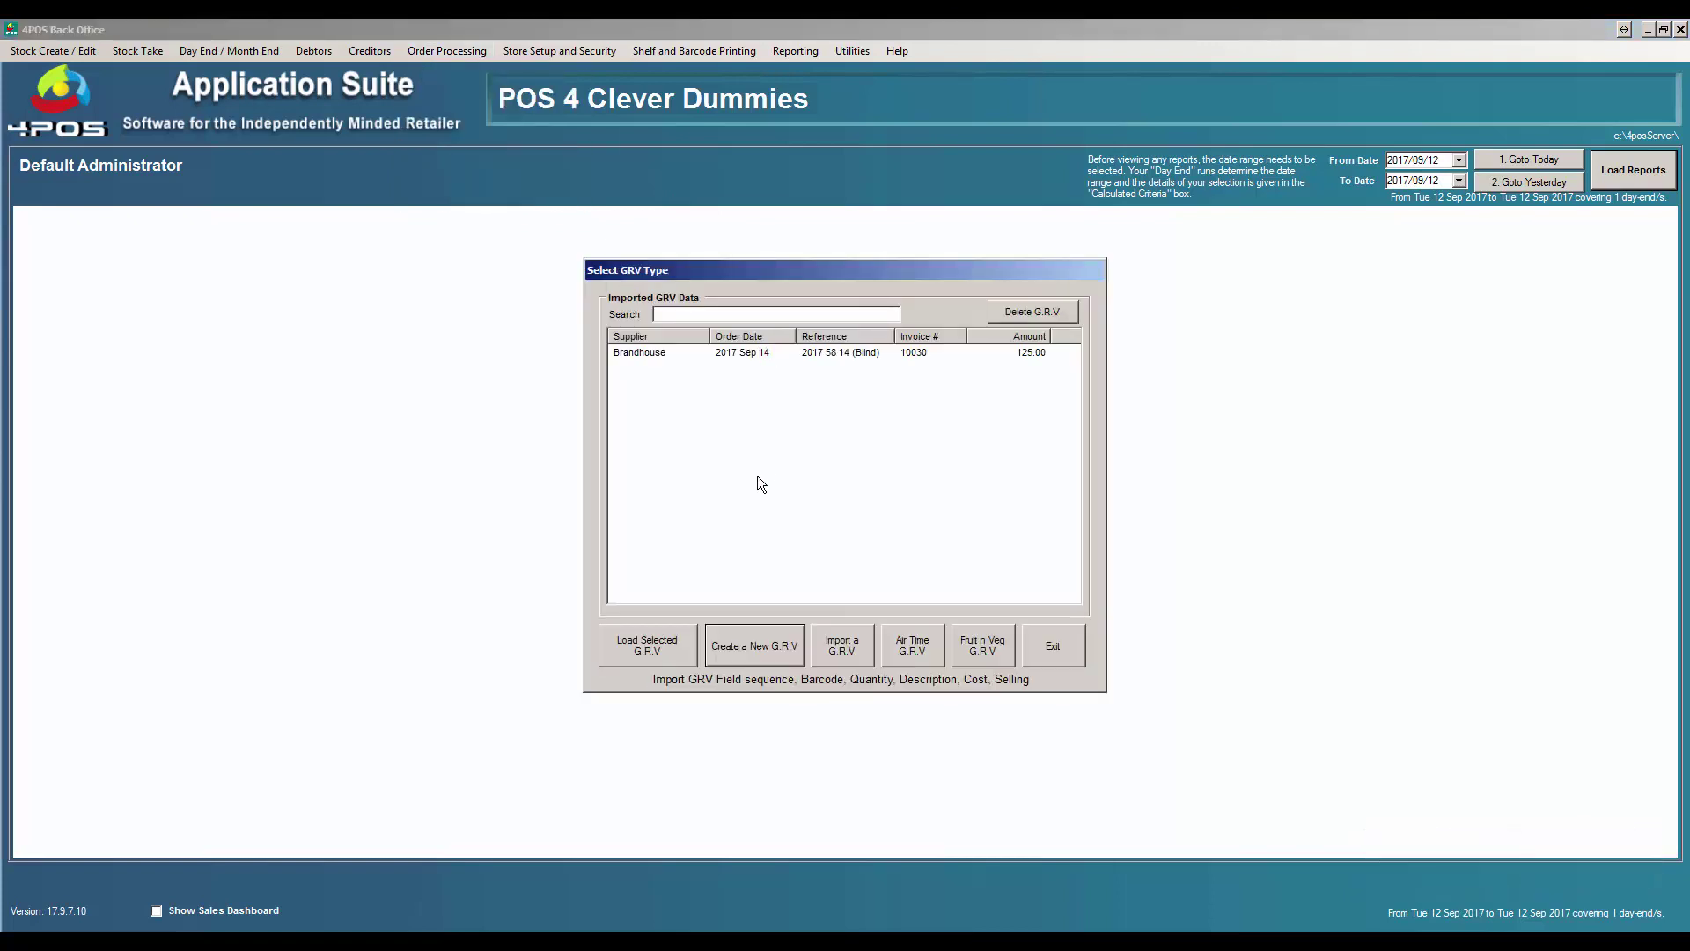
click(654, 354)
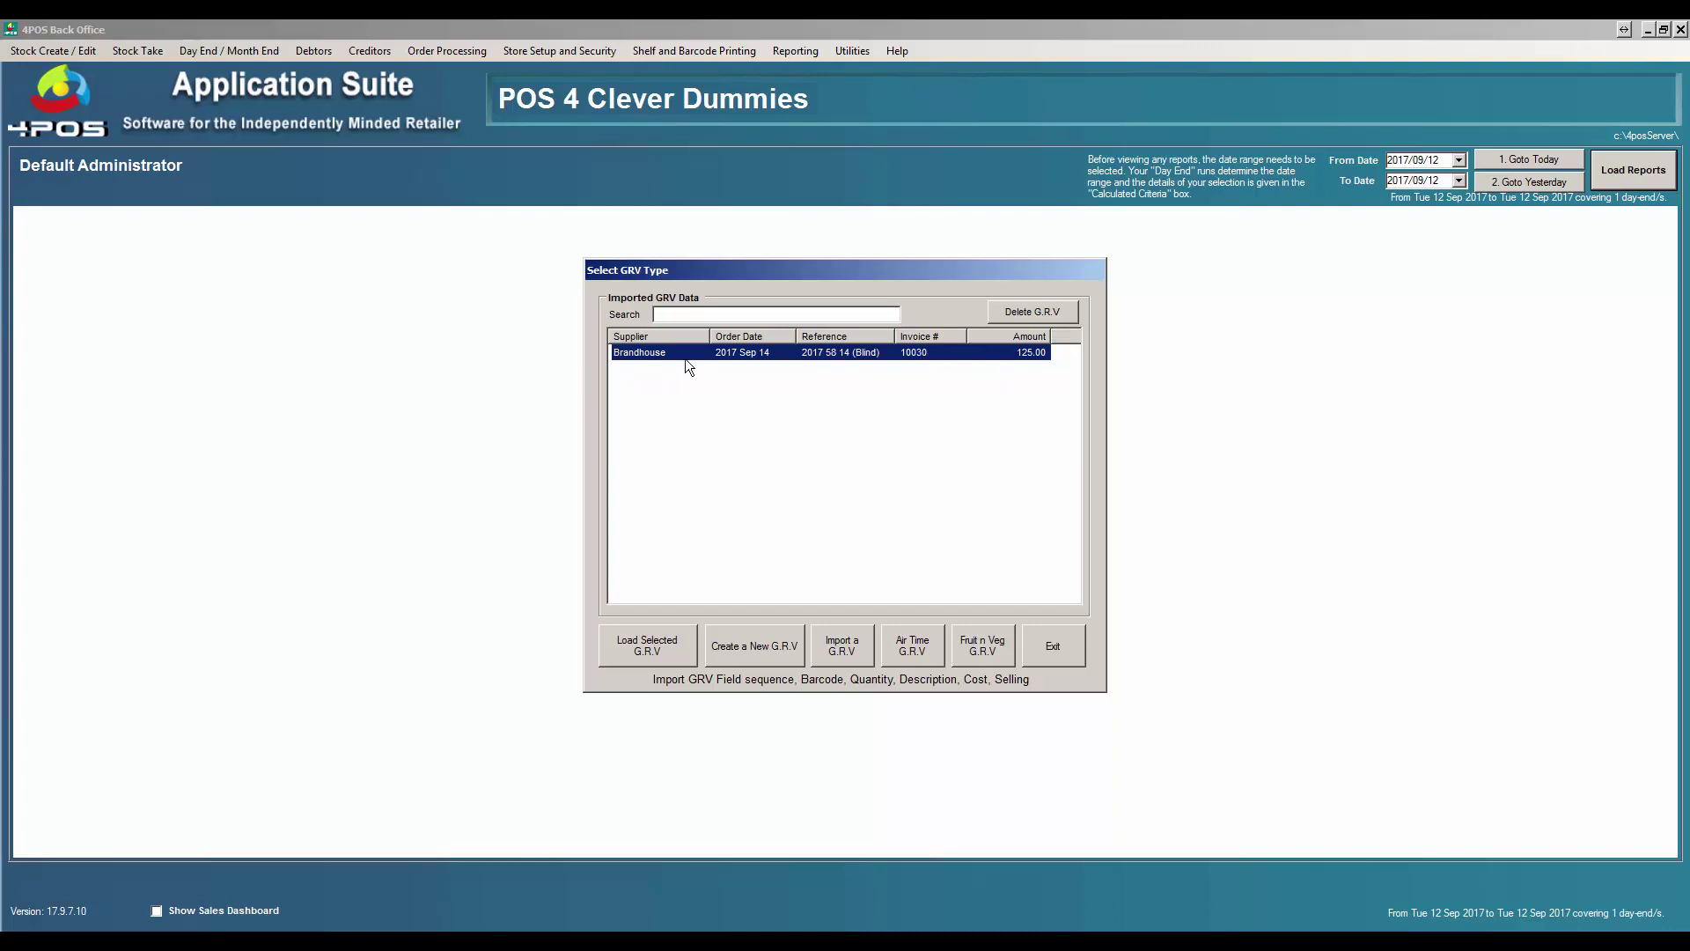
Step: Load the Brandhouse GRV for 4 cases of Amstel and advance to its summary page
double_click(813, 351)
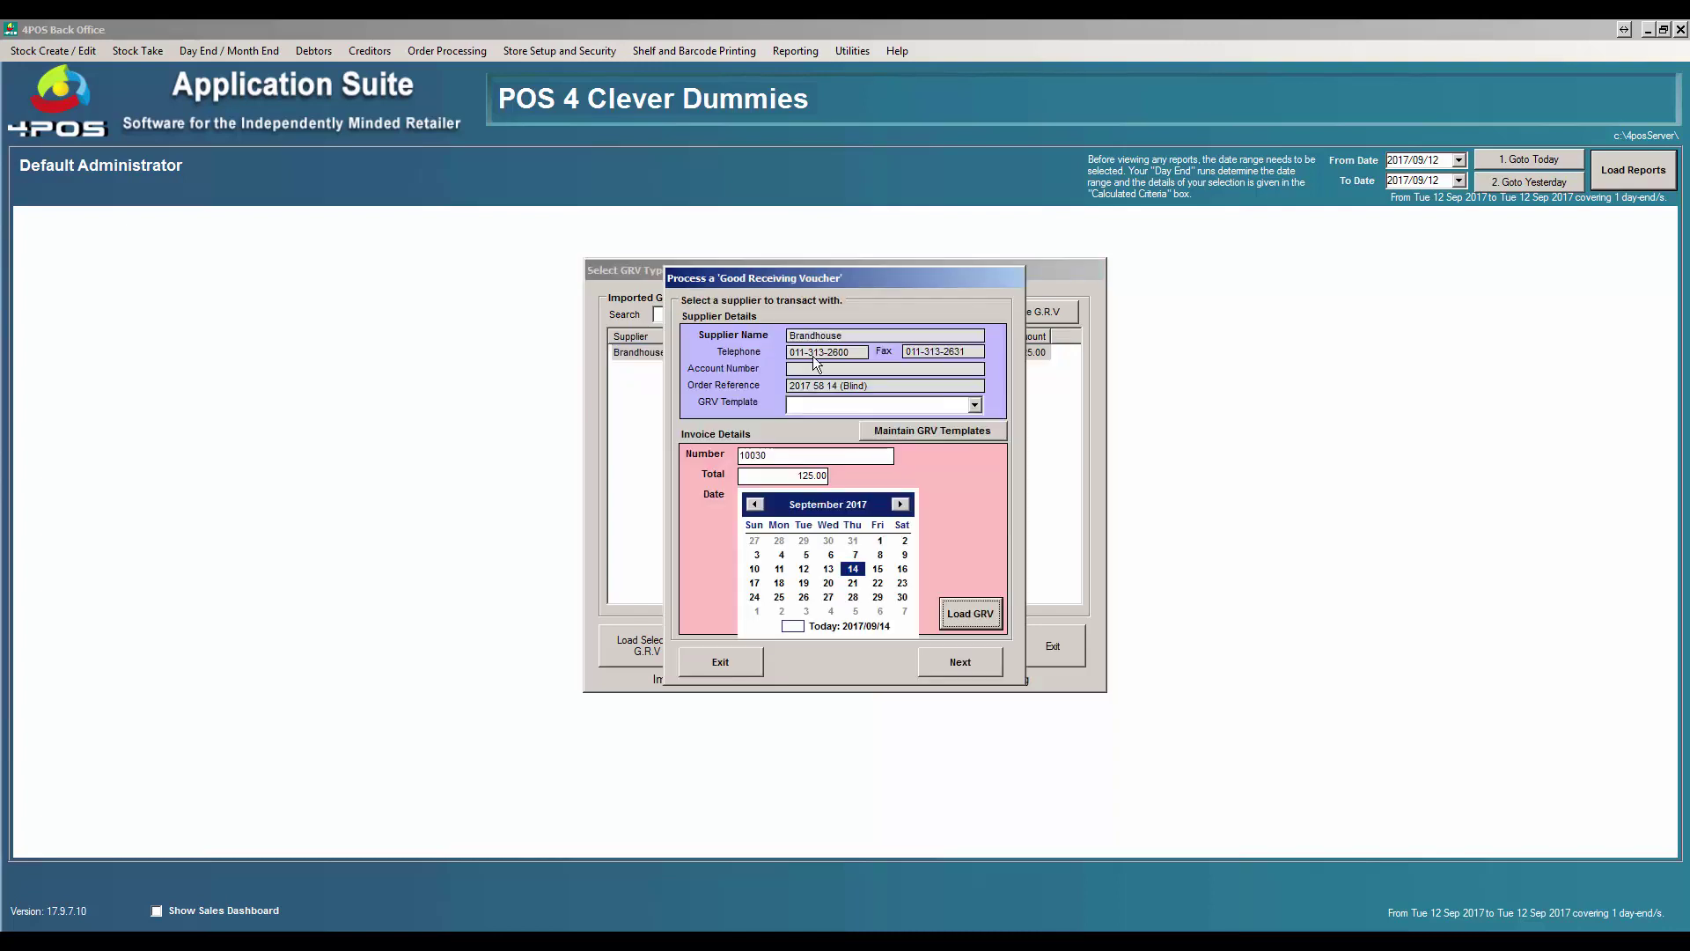
click(967, 616)
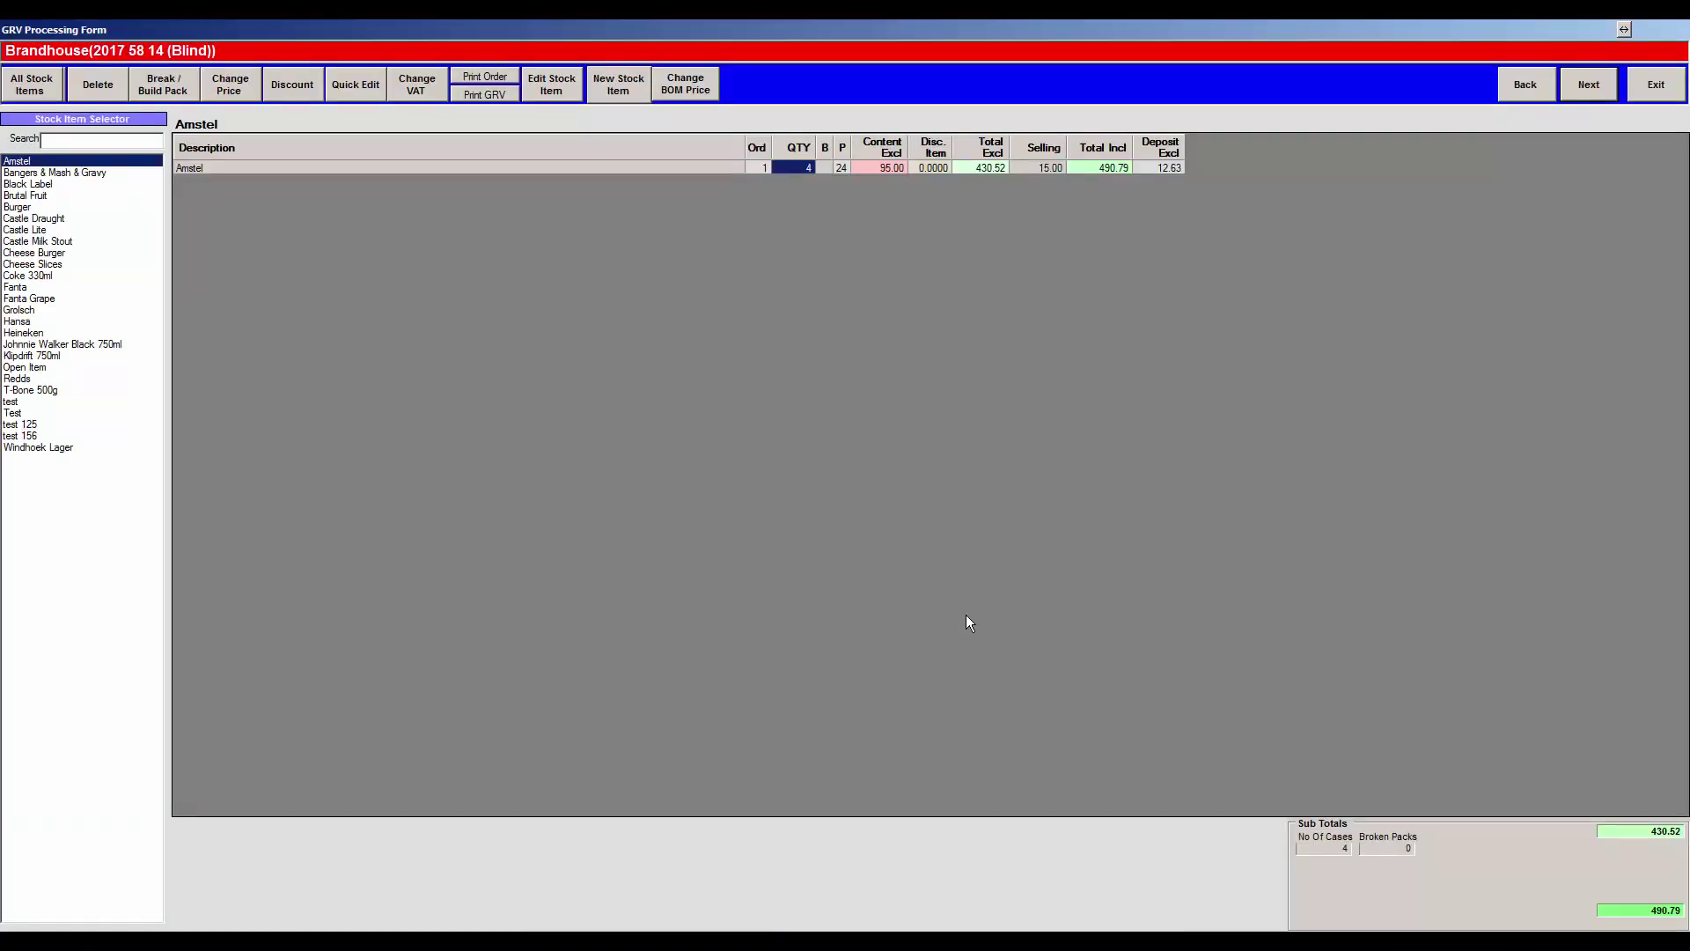
click(1589, 89)
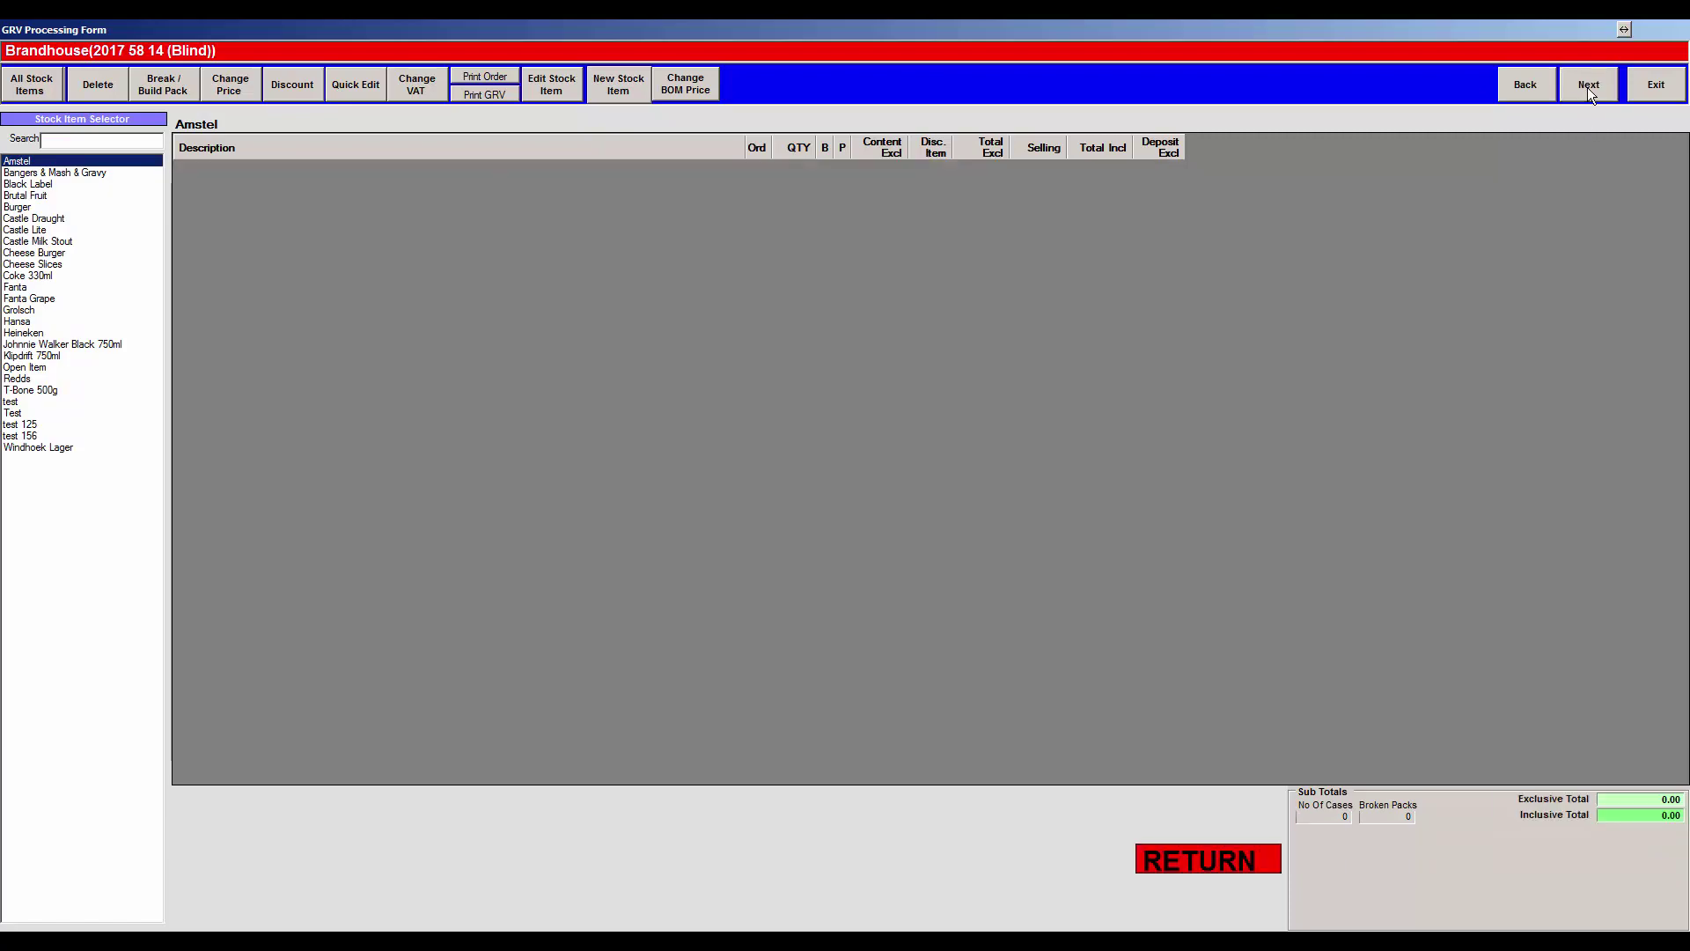
click(1588, 87)
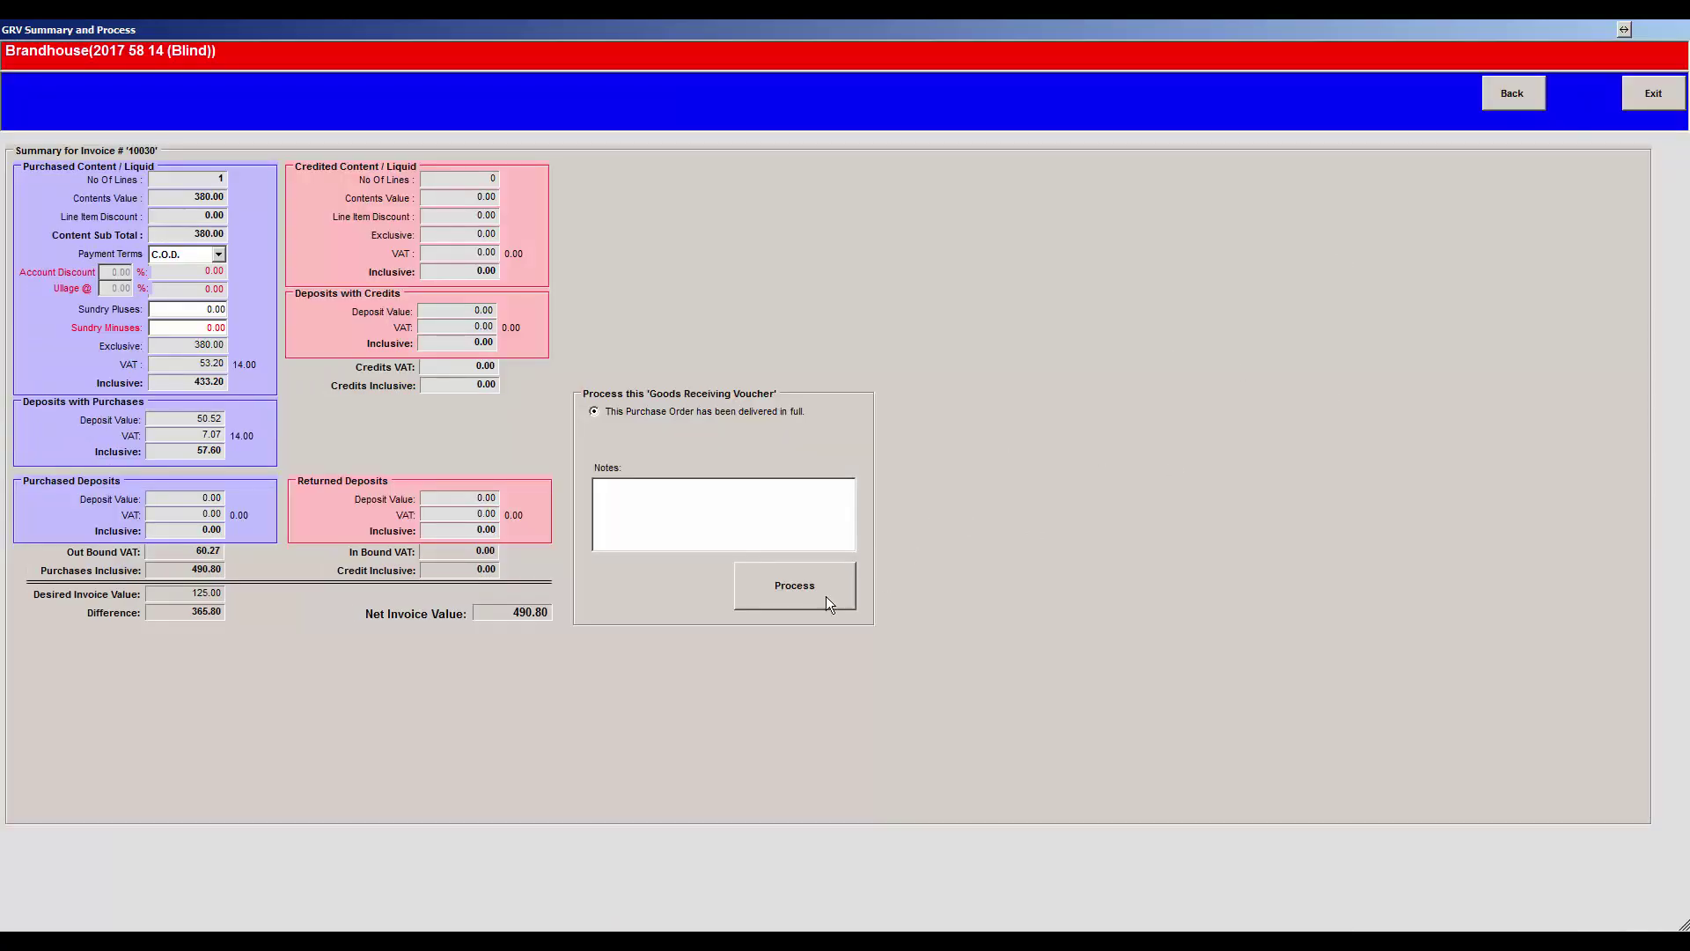
Step: Process and commit the GRV into Default Warehouse, then close the Goods Receiving report
click(788, 597)
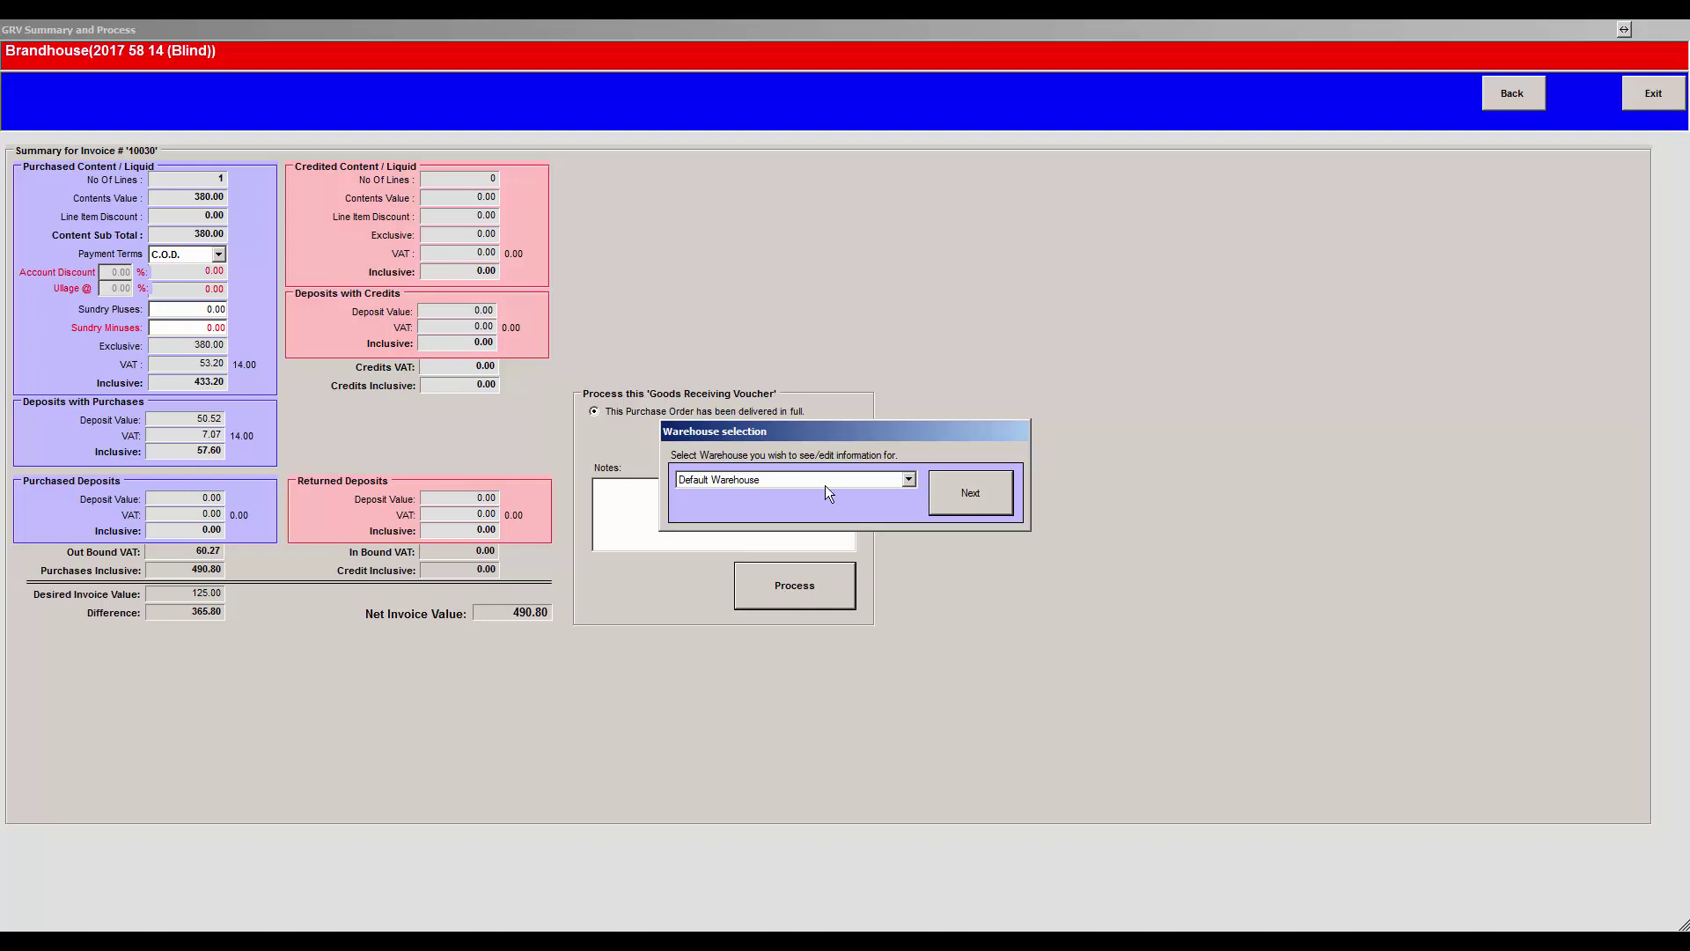
click(909, 480)
click(908, 482)
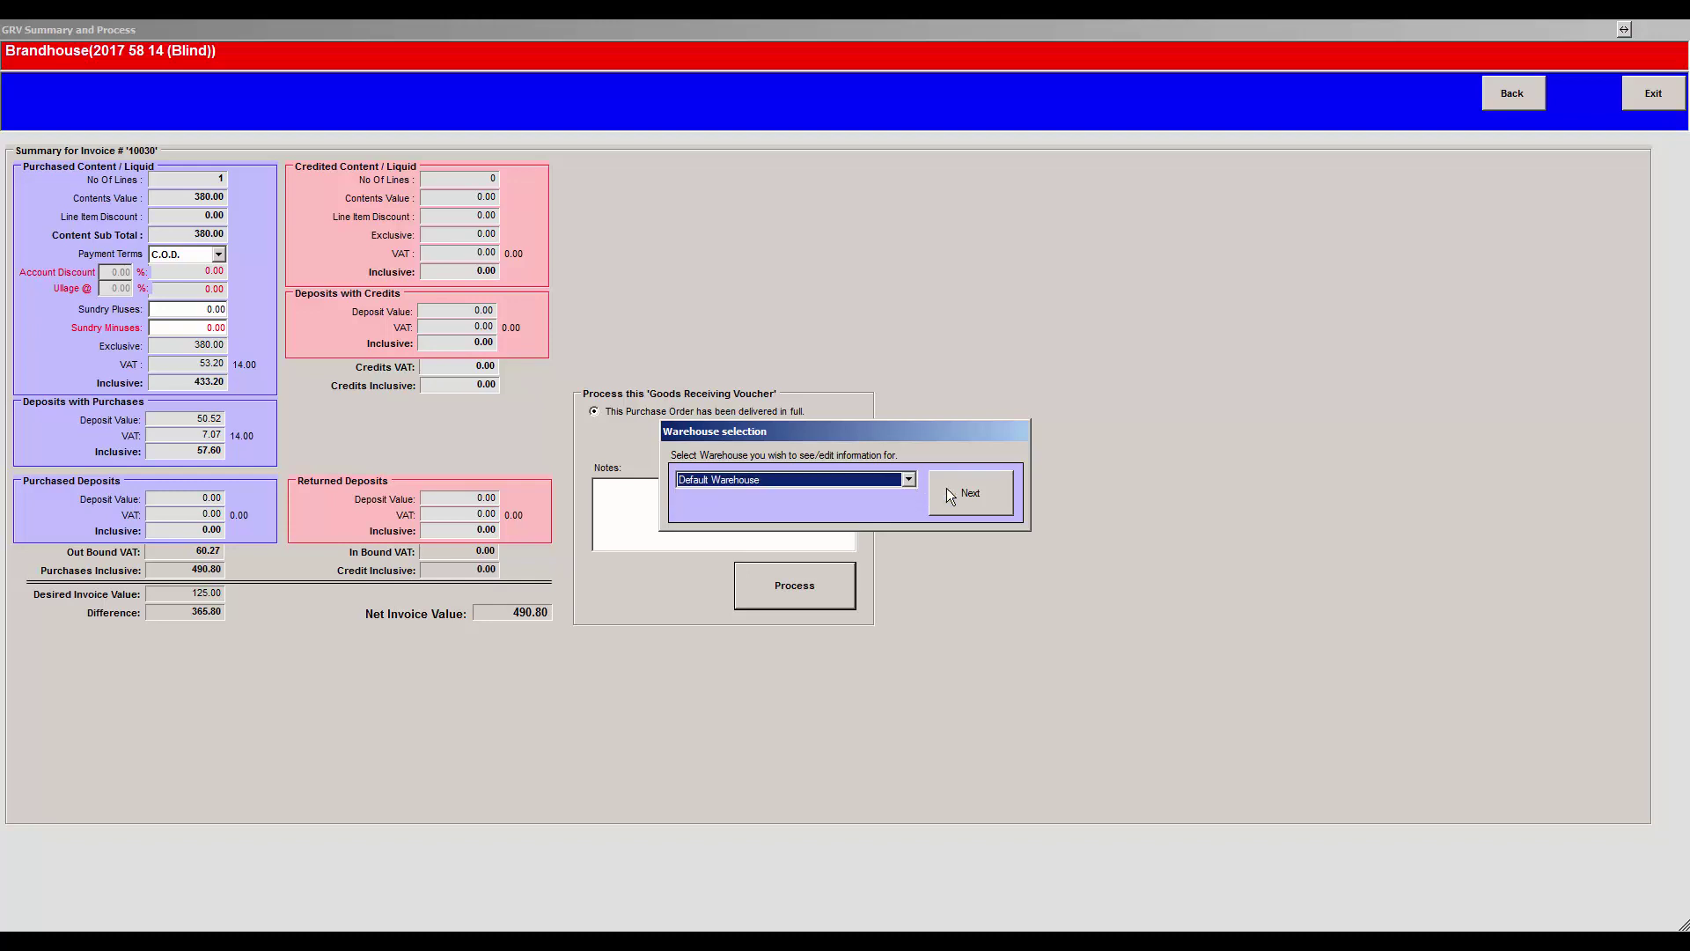
click(996, 495)
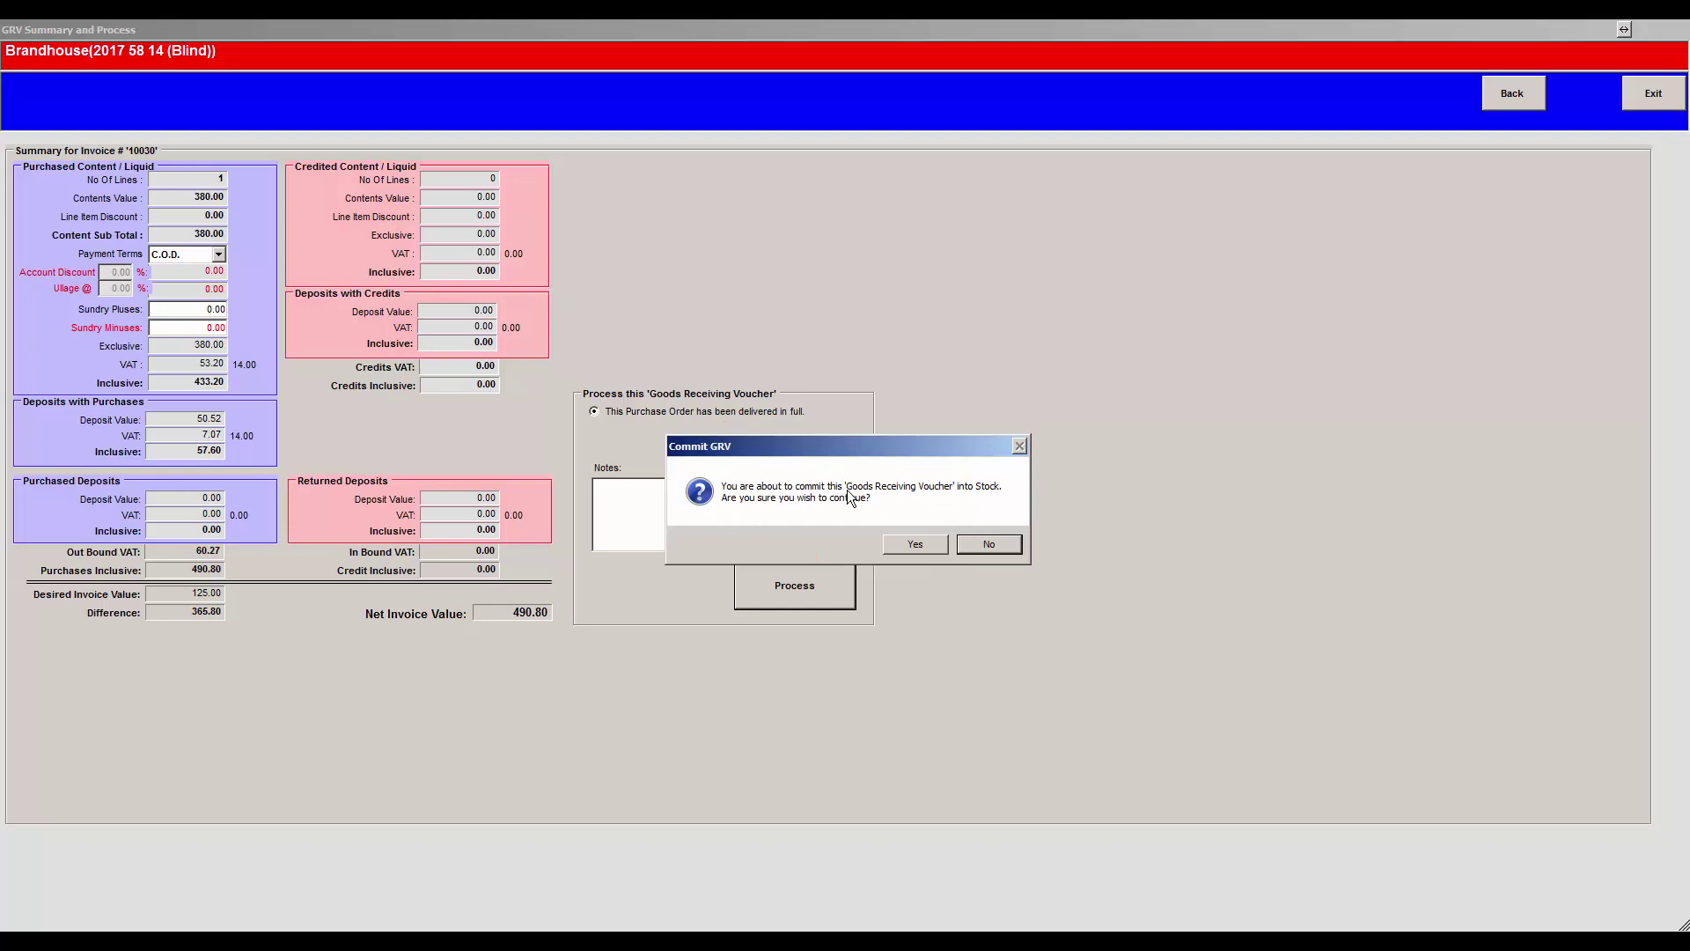
click(915, 545)
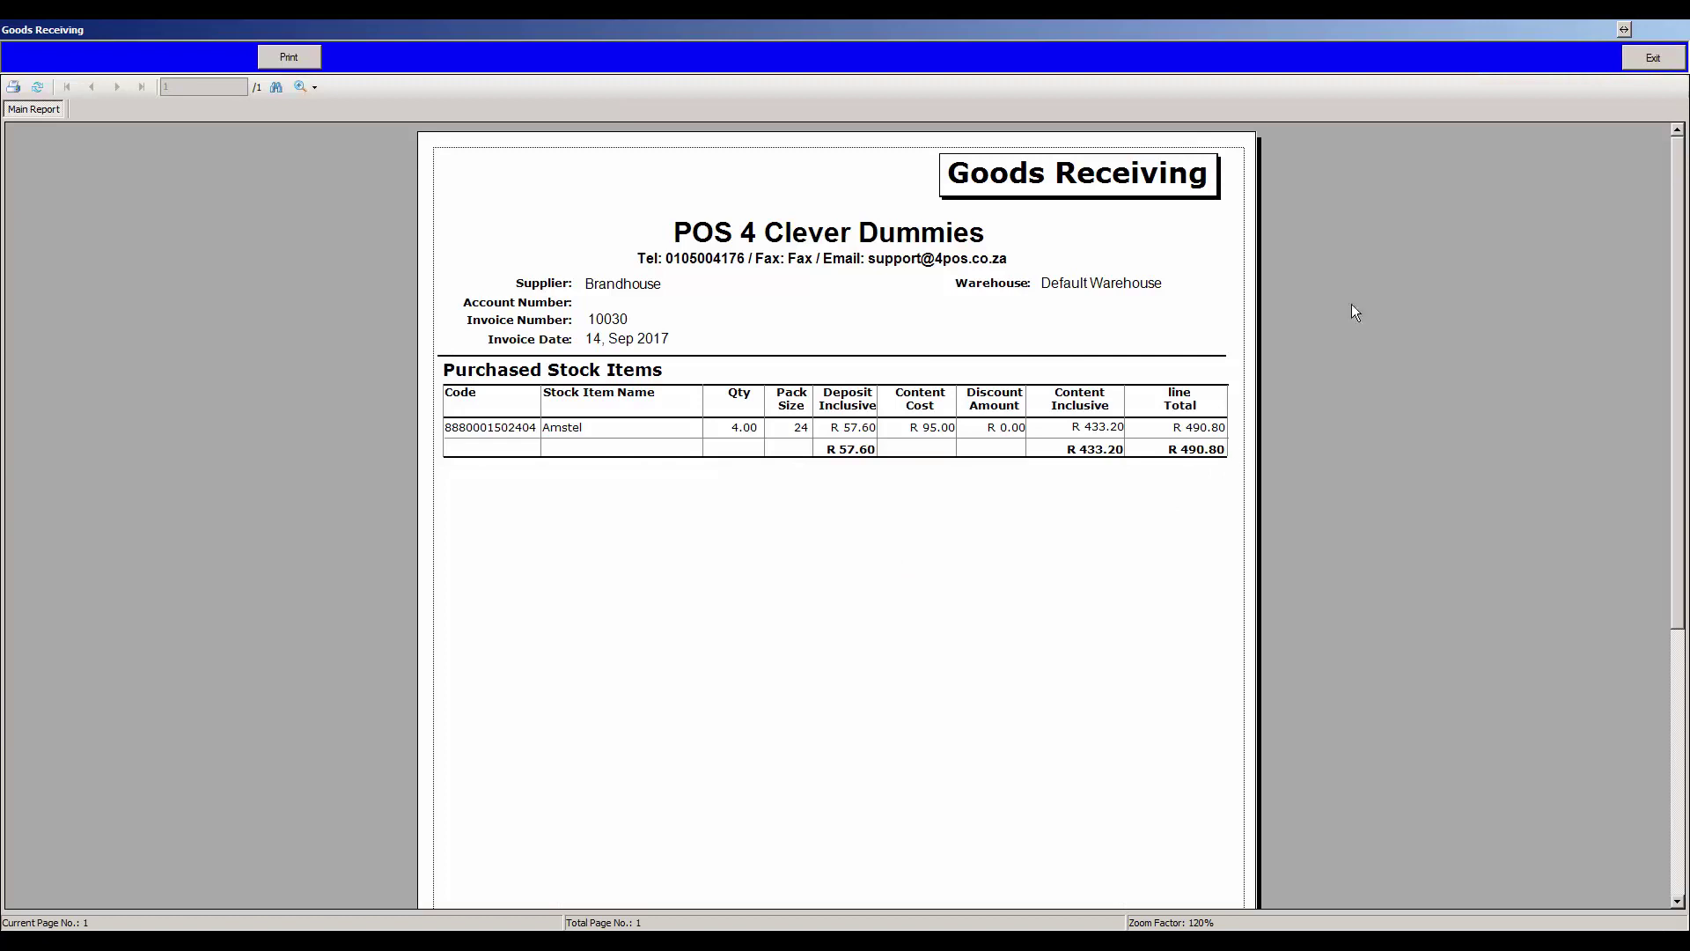
click(1652, 58)
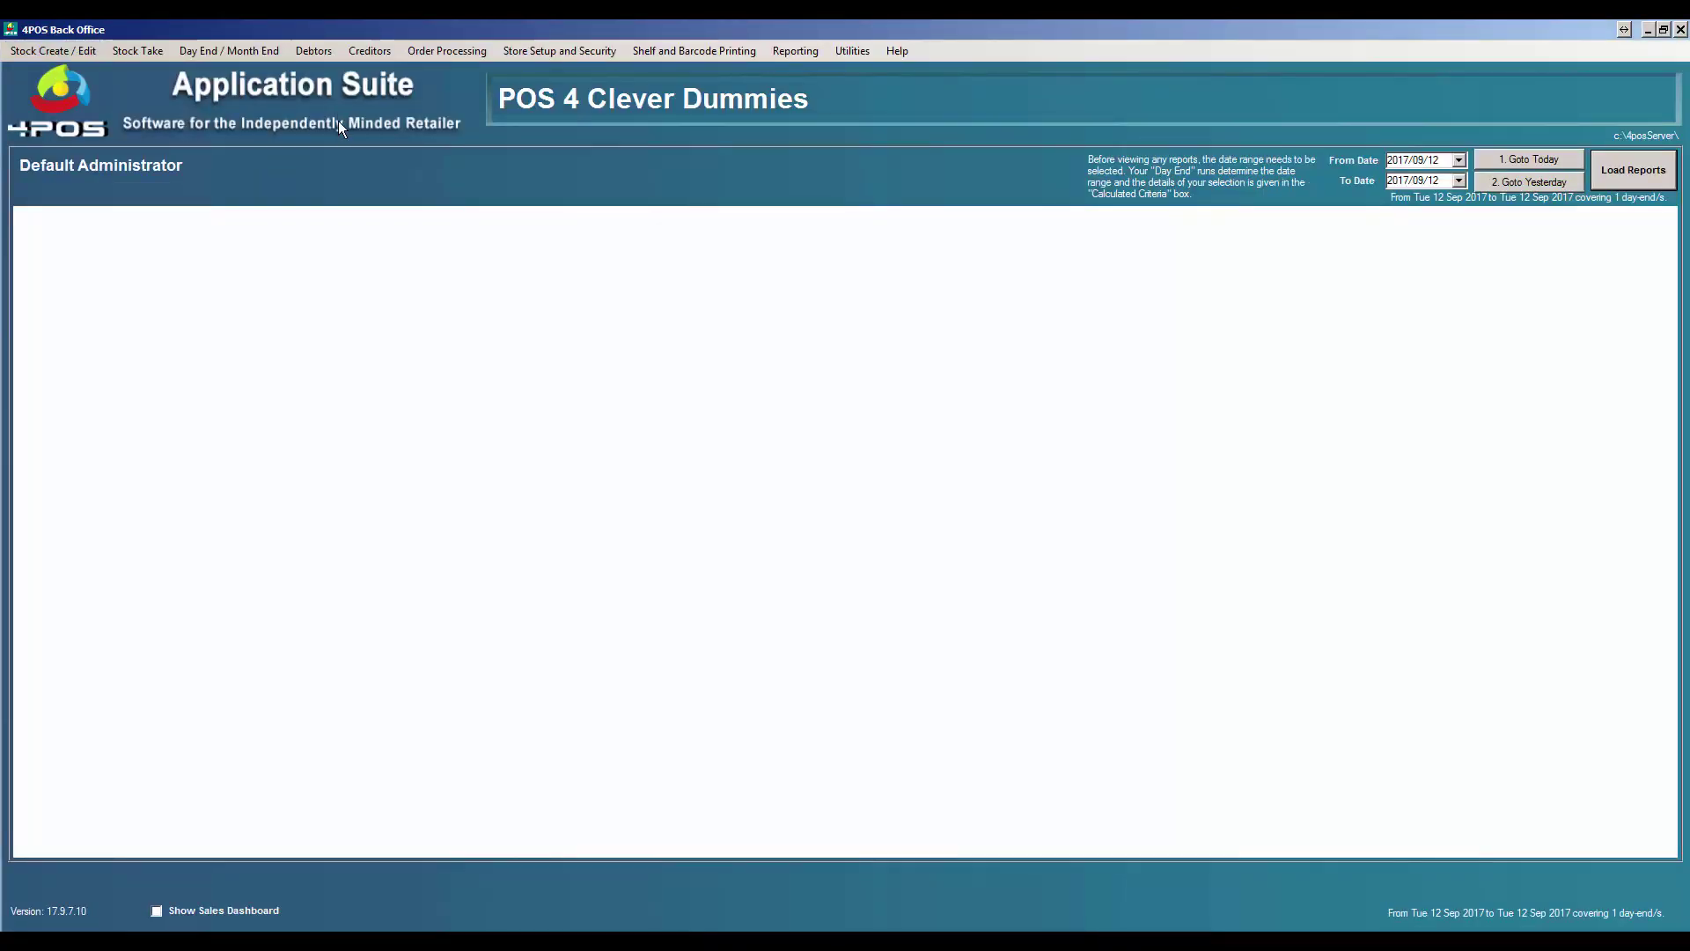
click(361, 53)
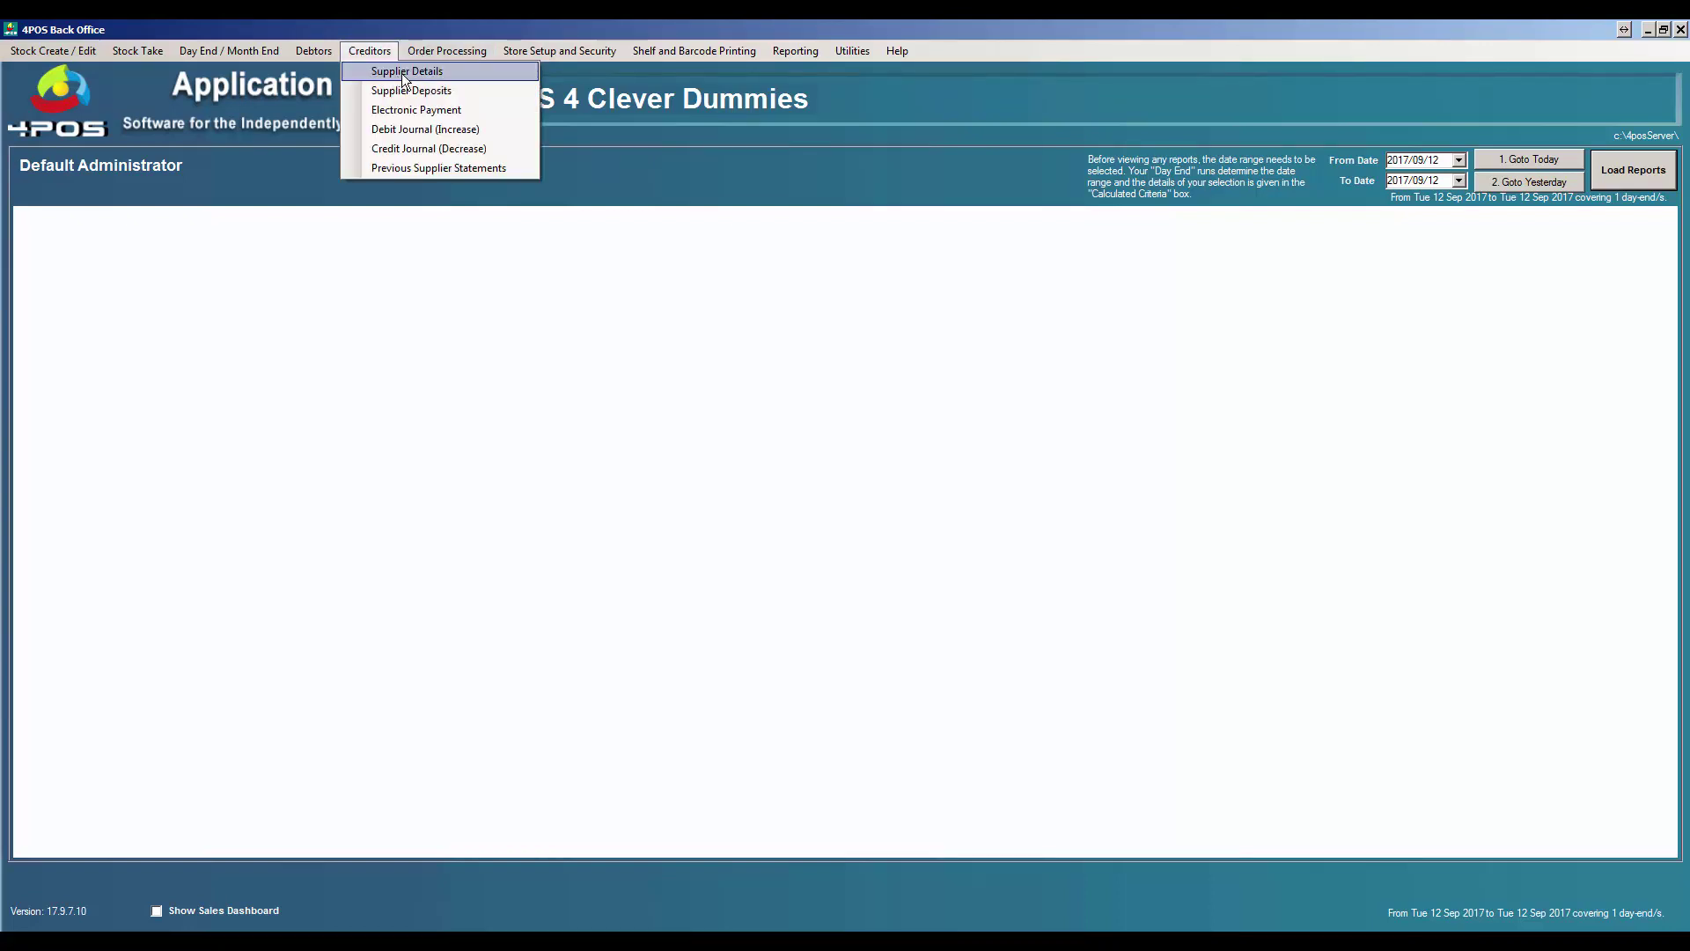
click(402, 72)
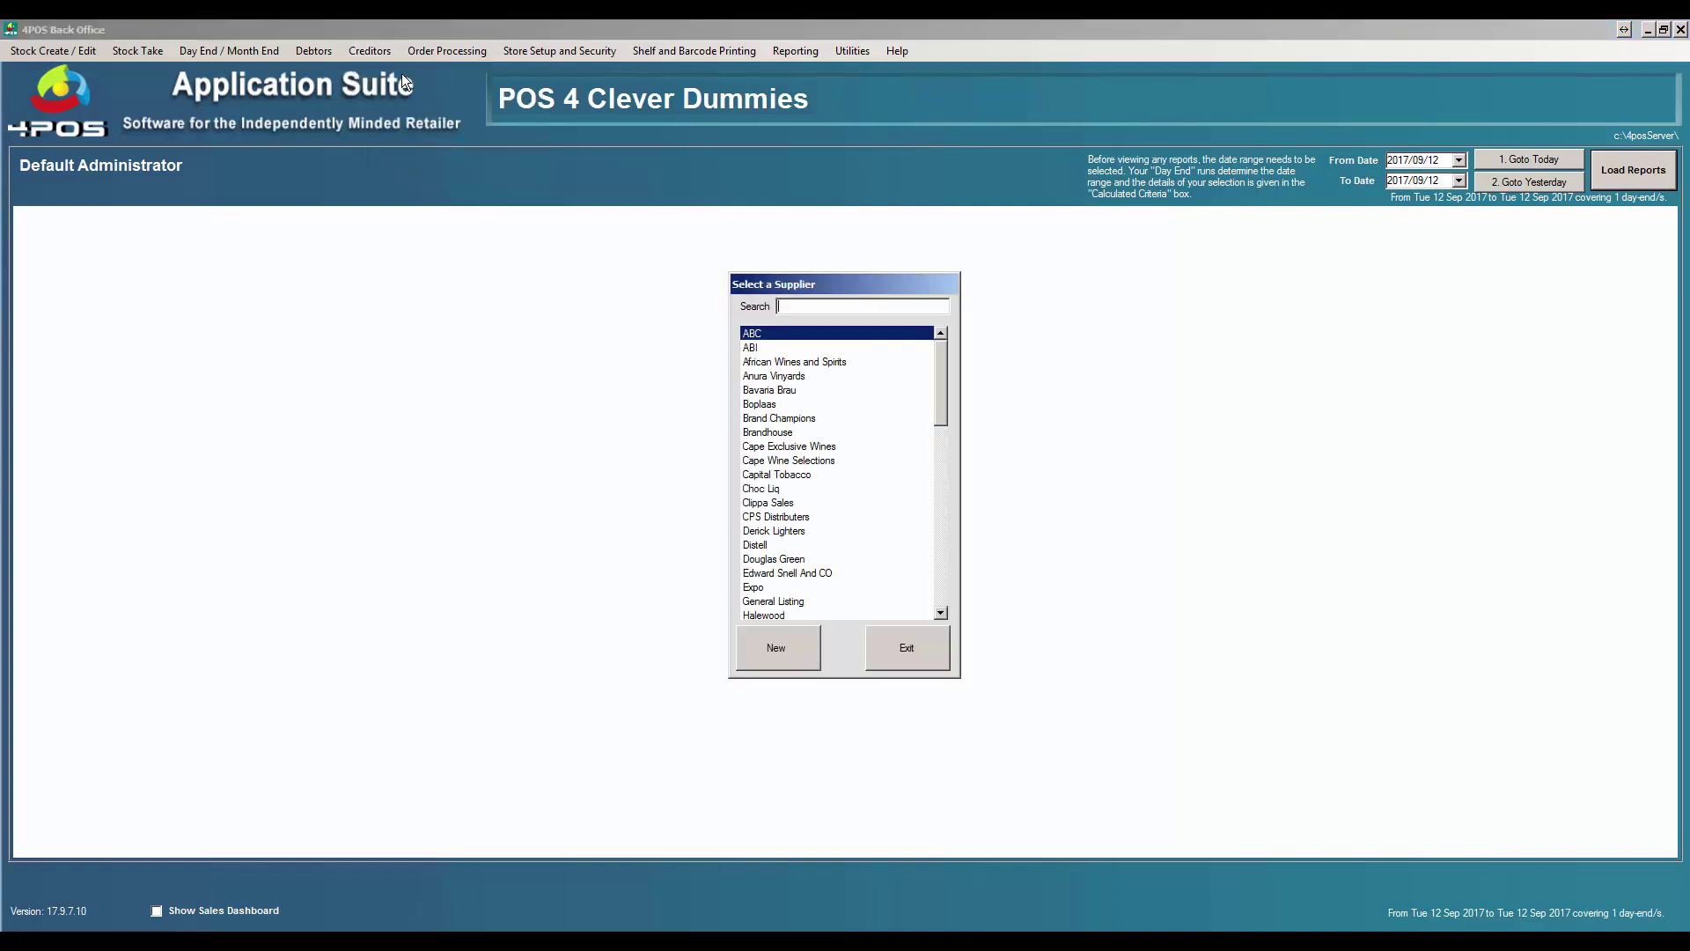
double_click(759, 432)
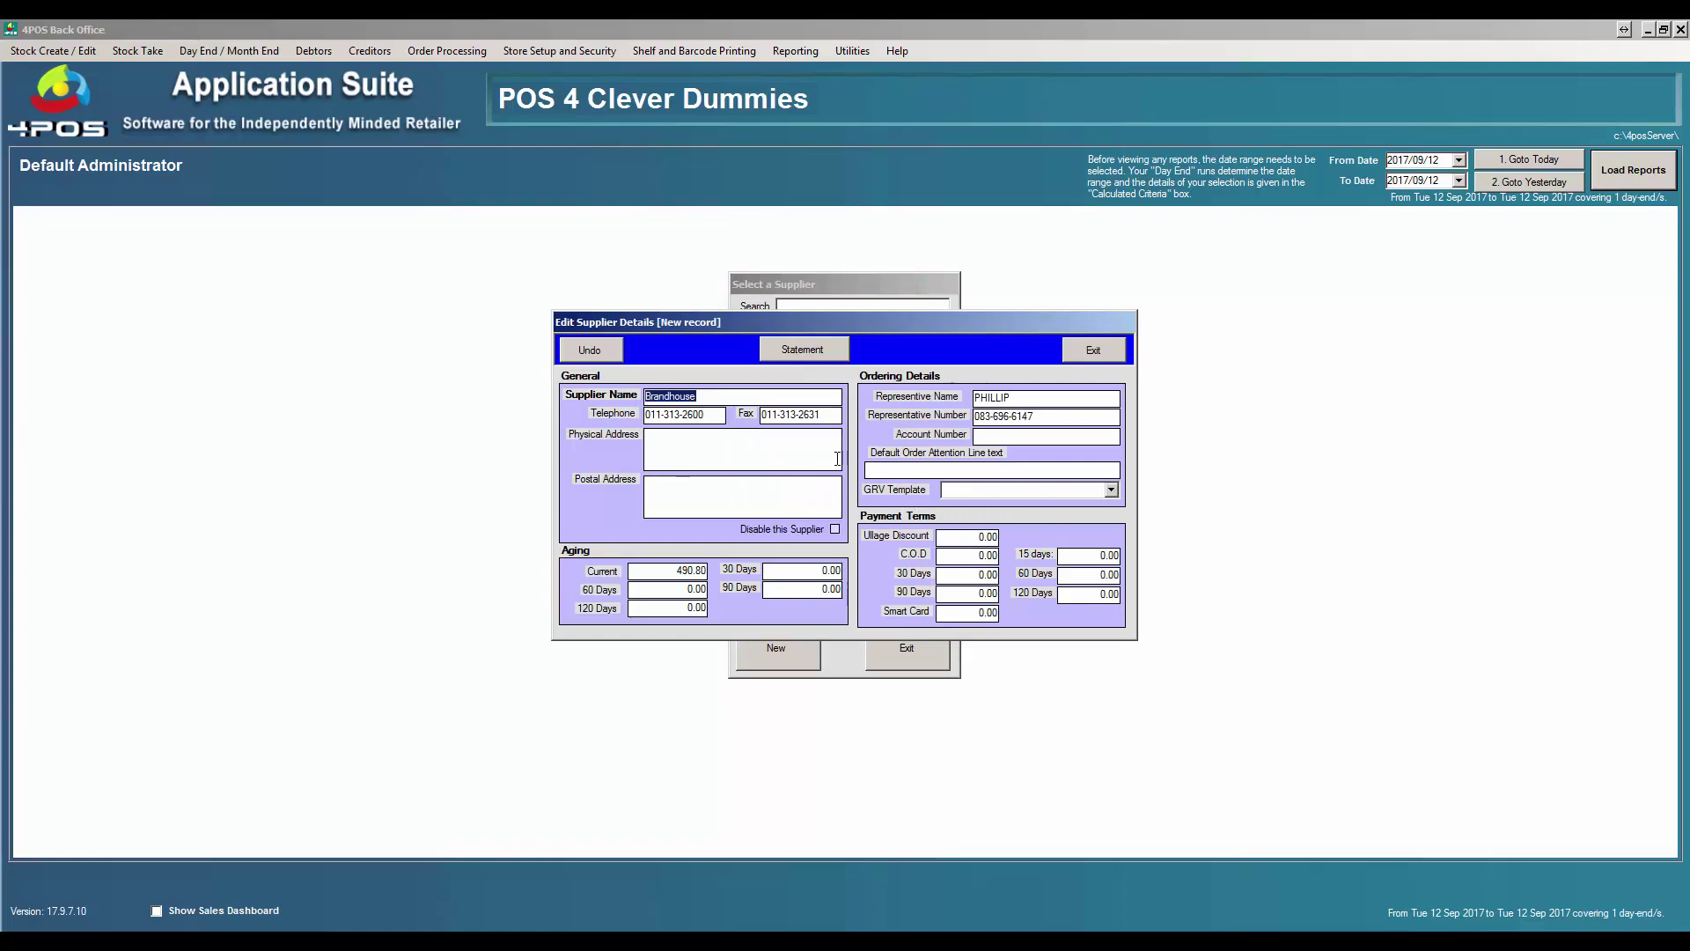
click(802, 351)
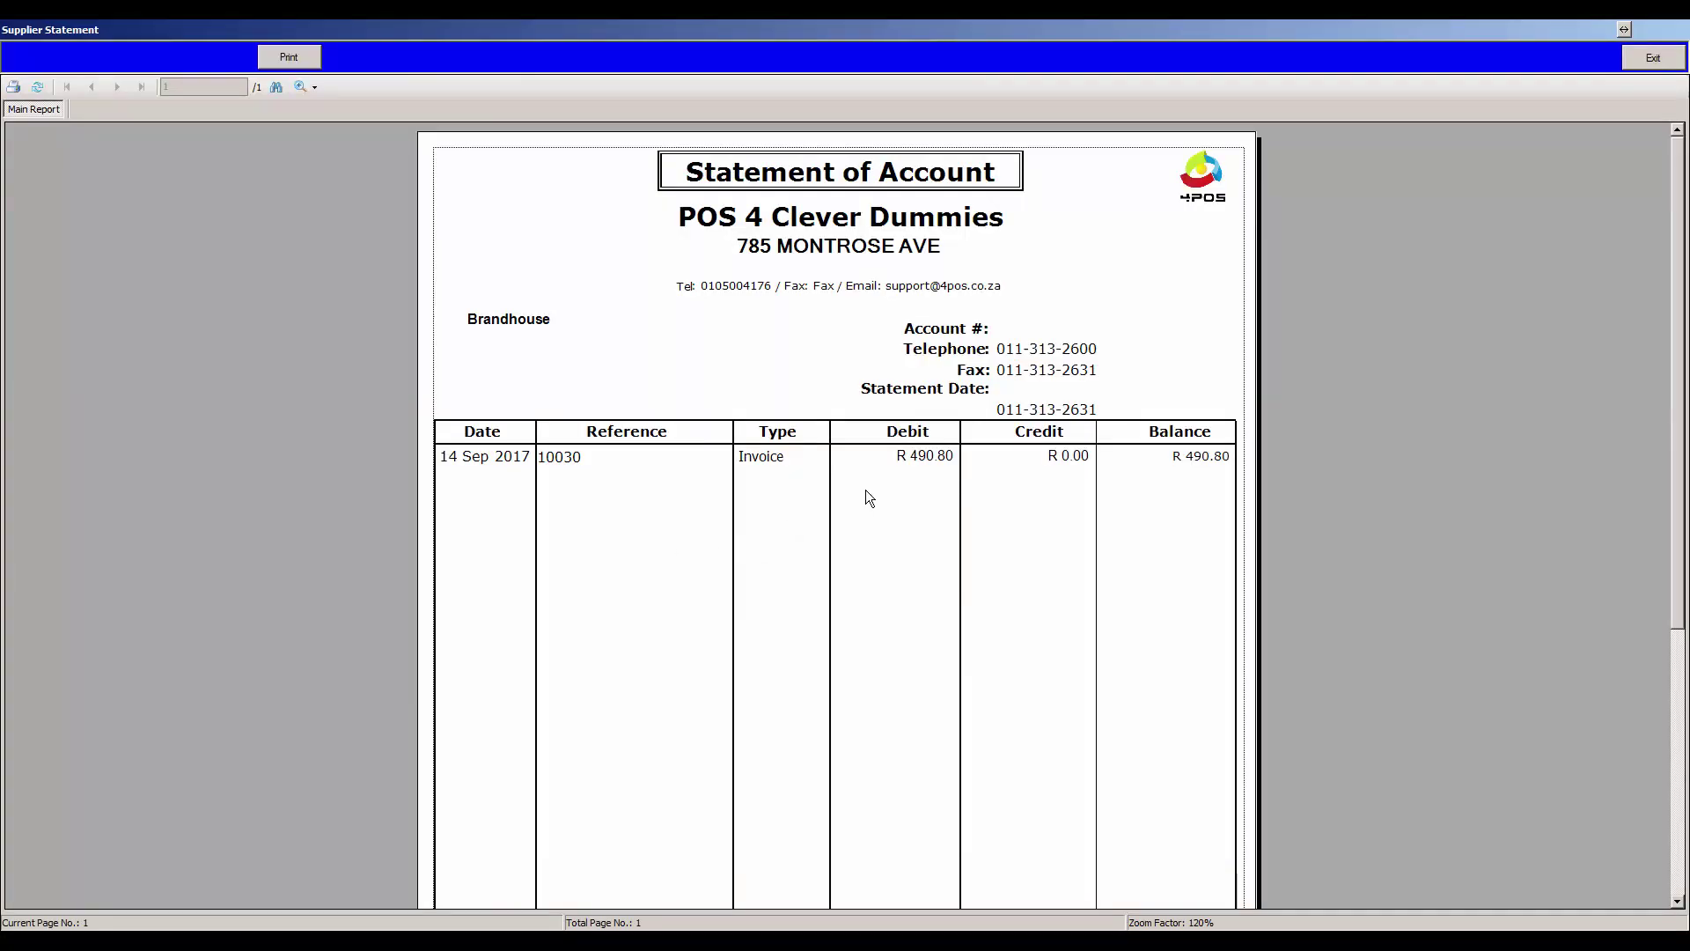
click(901, 459)
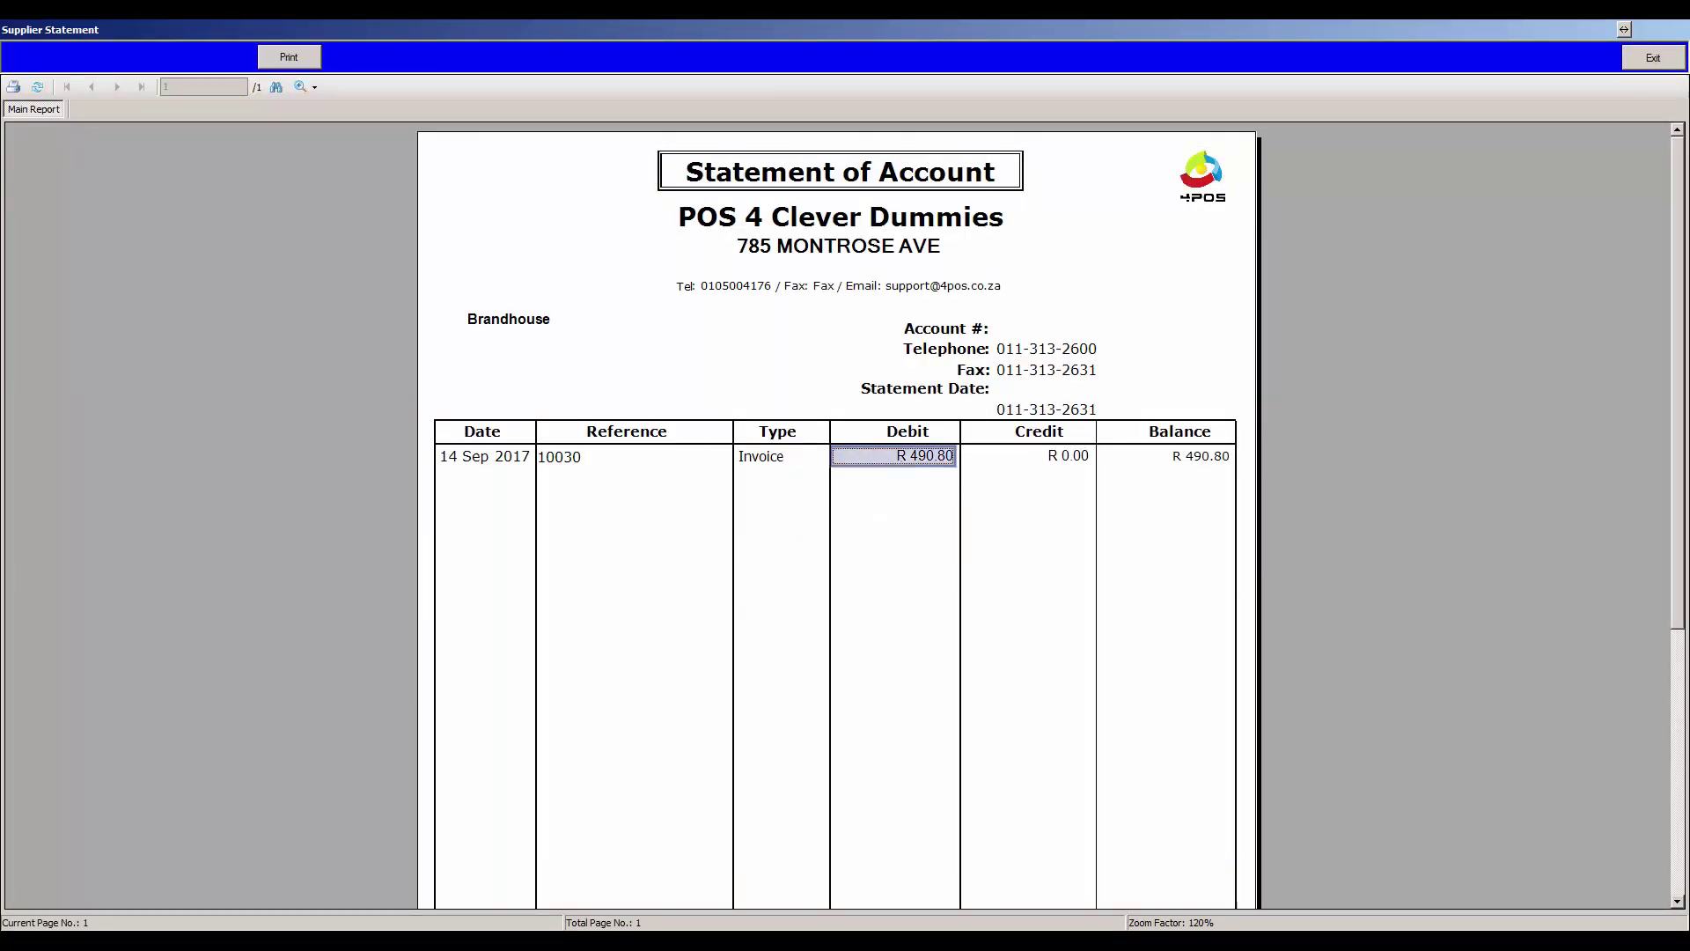
click(1677, 693)
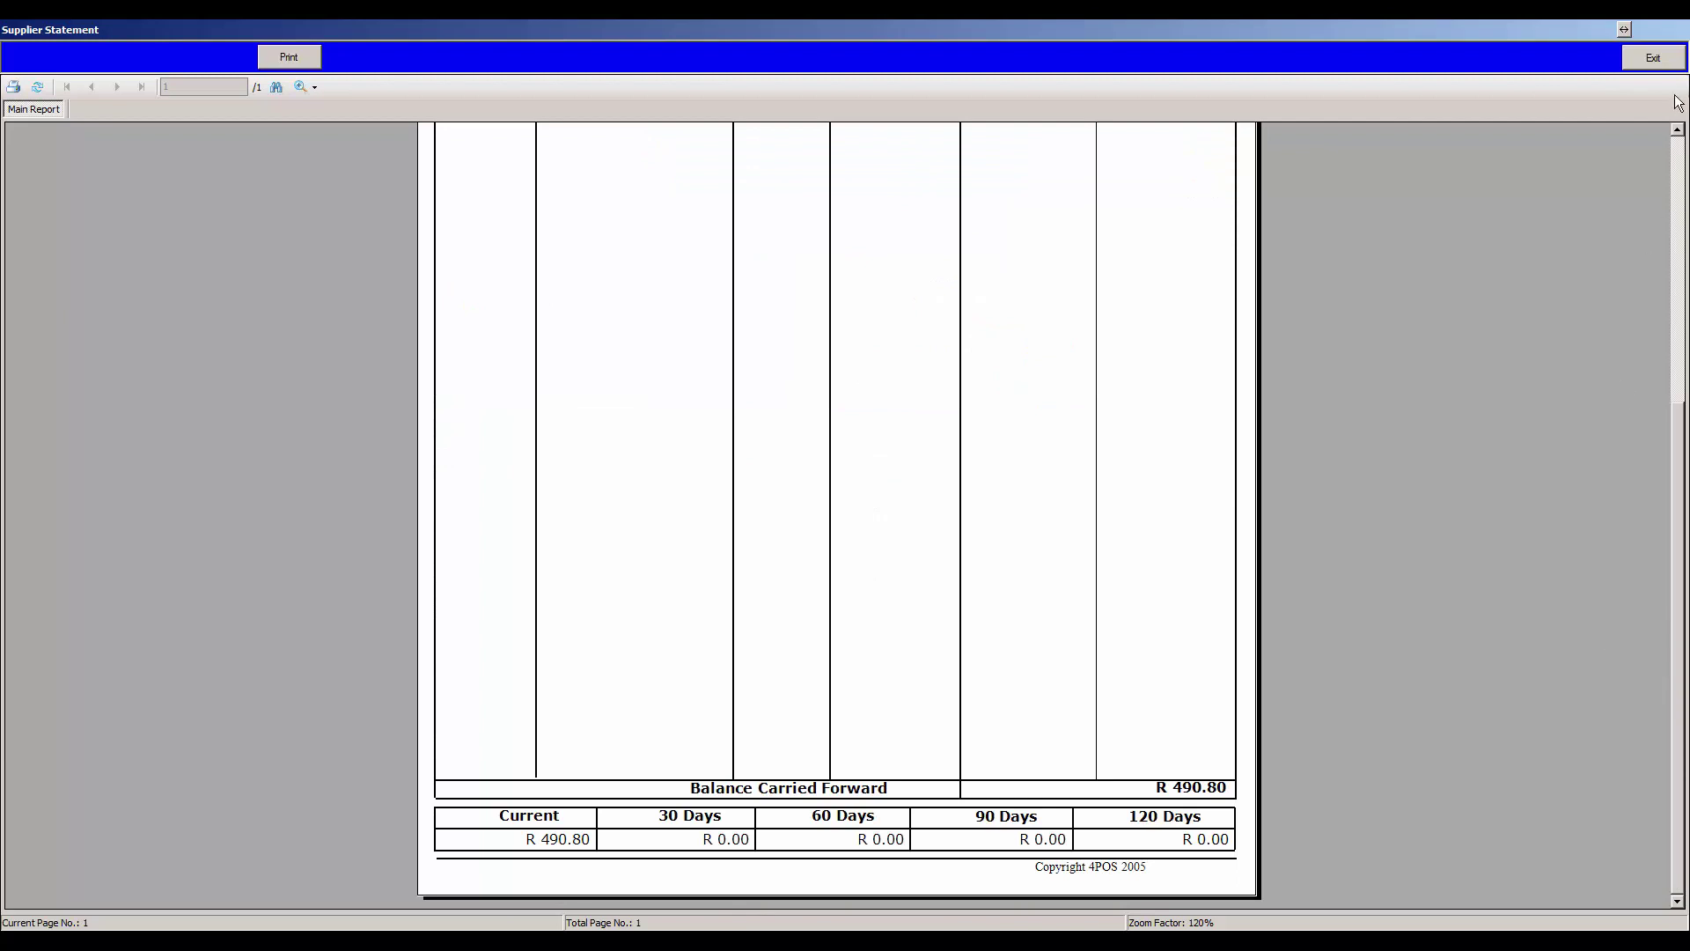
click(1660, 60)
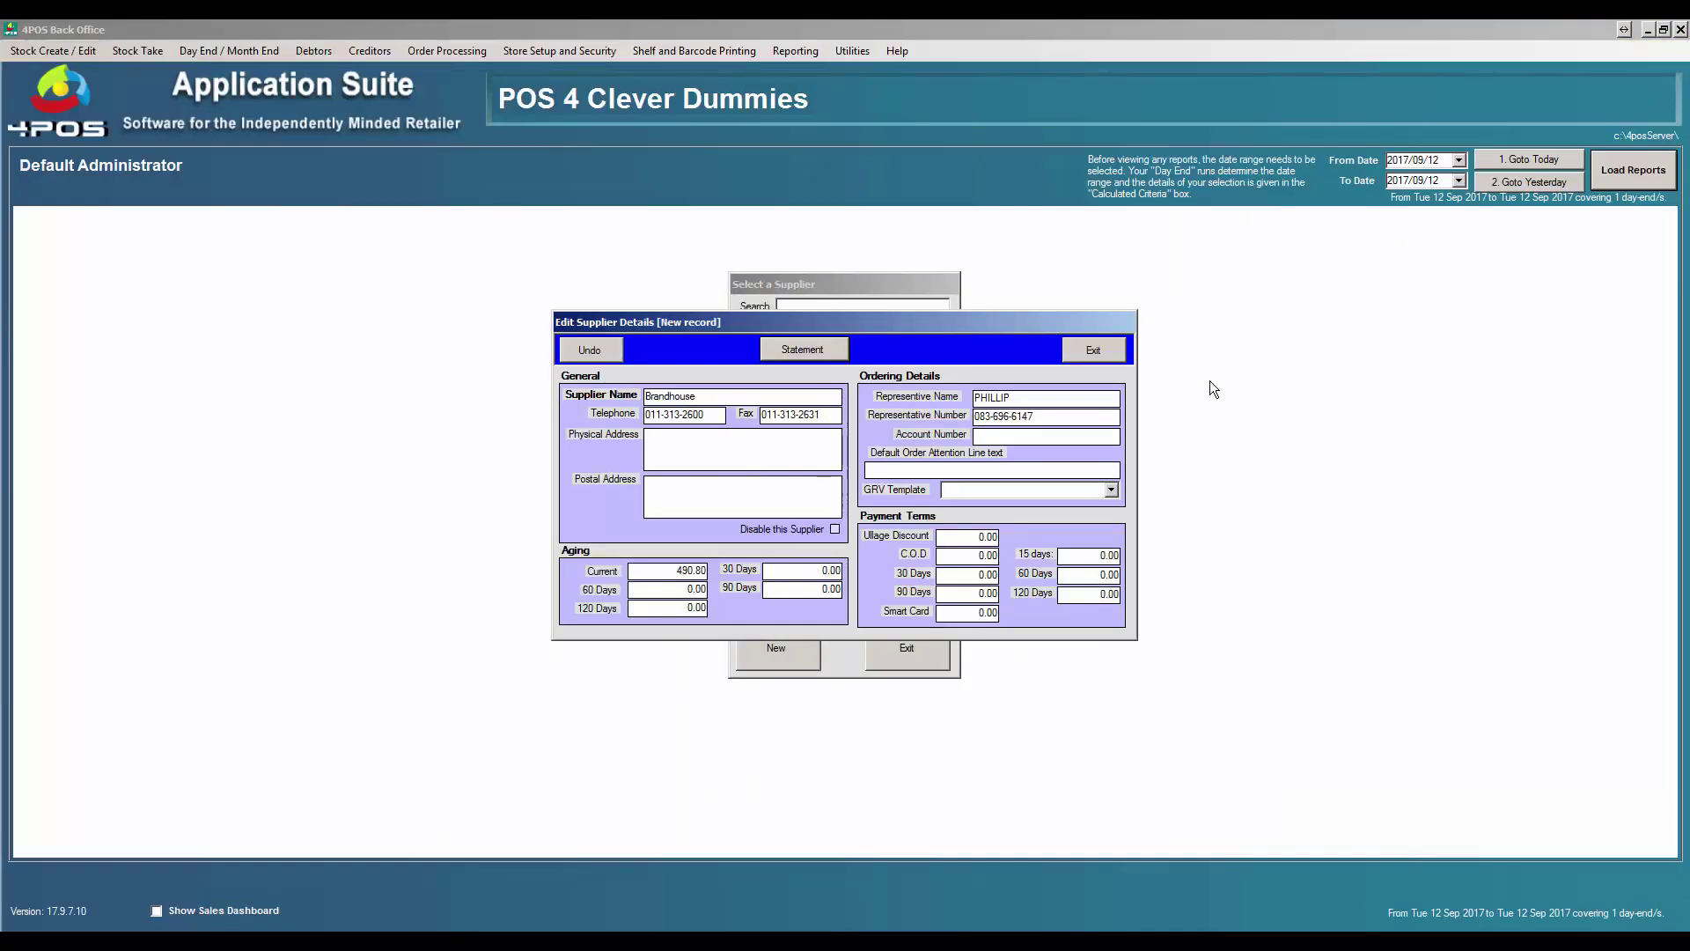
click(1093, 350)
click(907, 649)
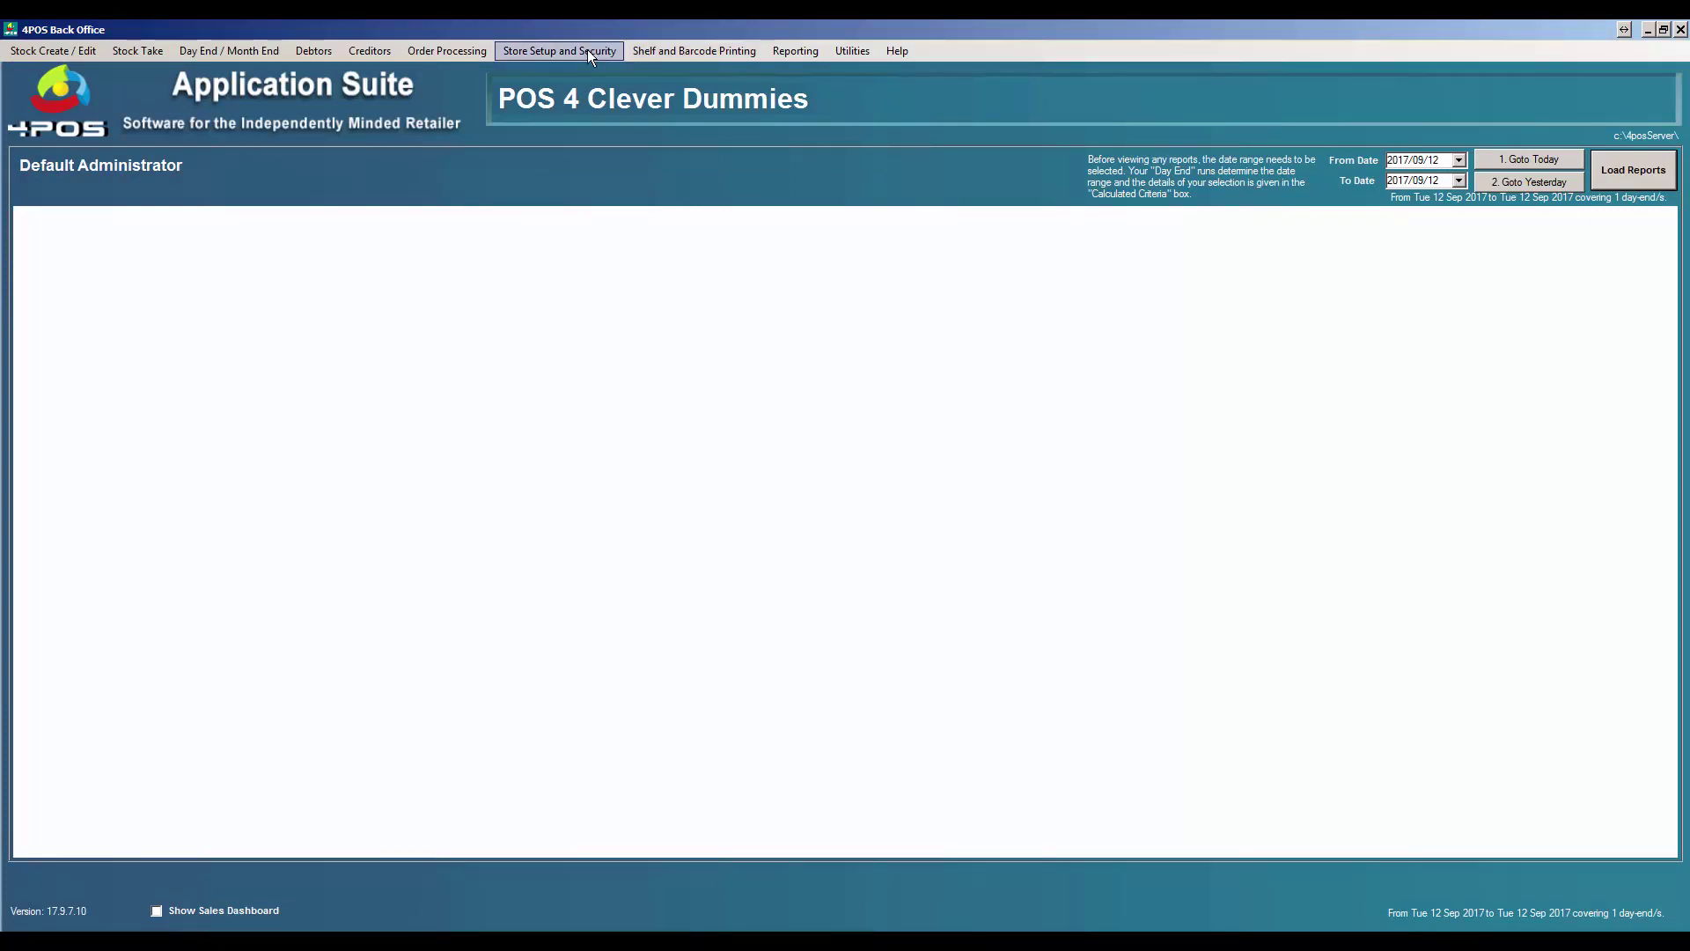
Step: View the Goods Receiving reprint for Brandhouse invoice 10030 (490.80) via Print a G.R.V
click(449, 50)
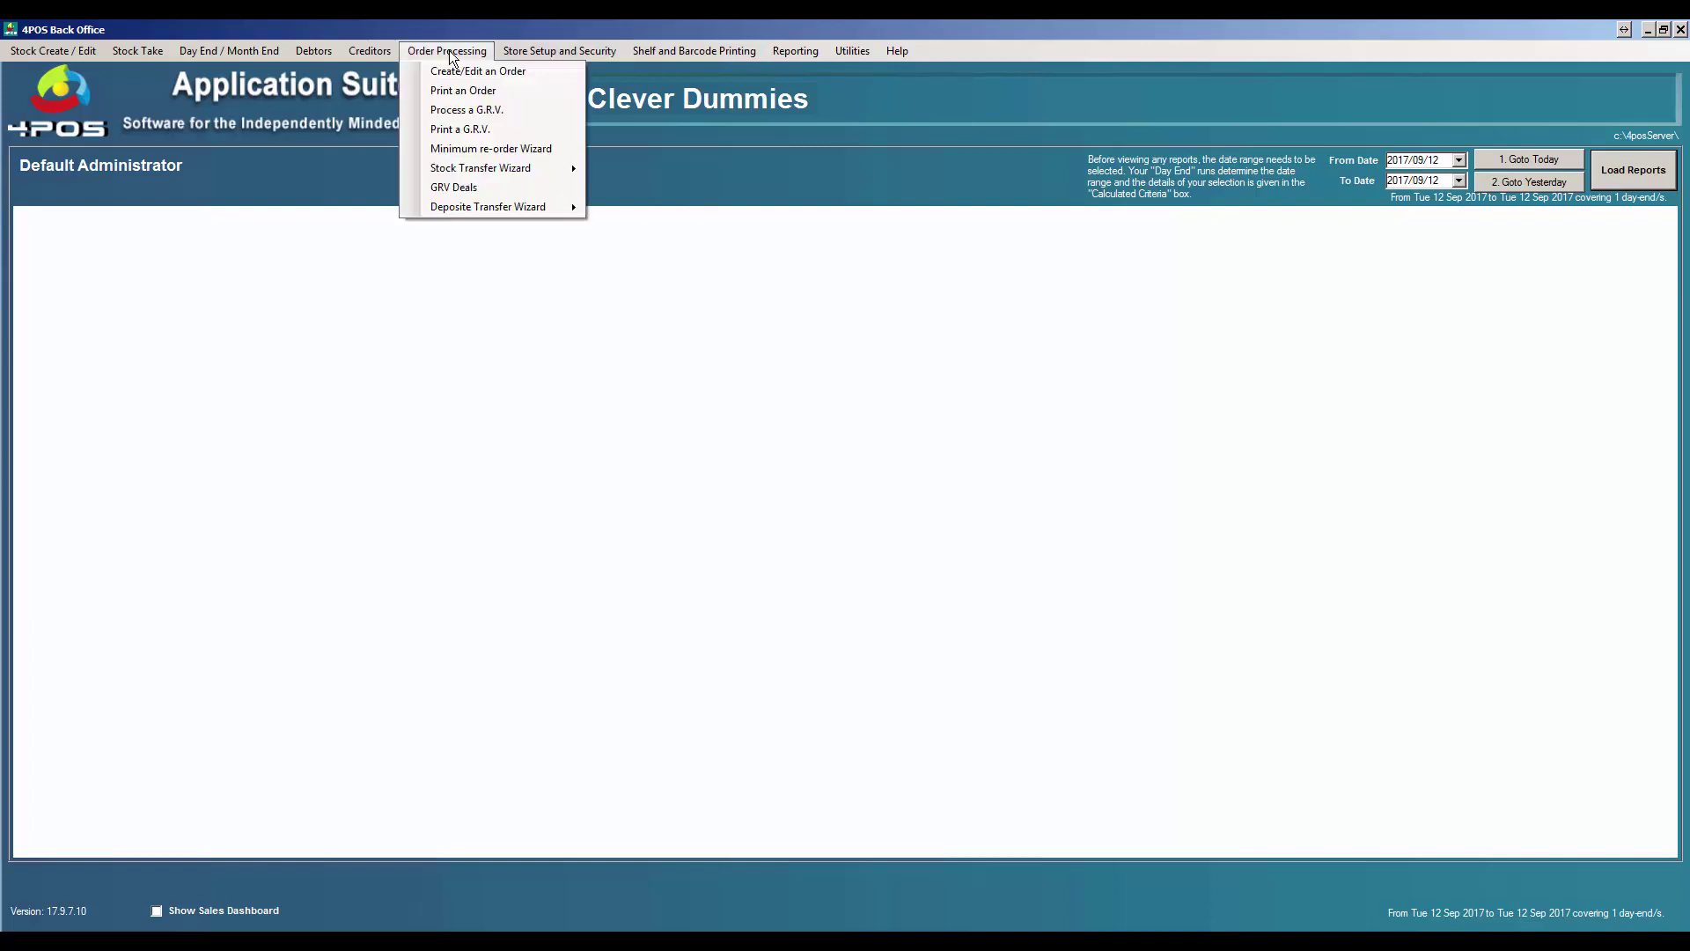
click(472, 131)
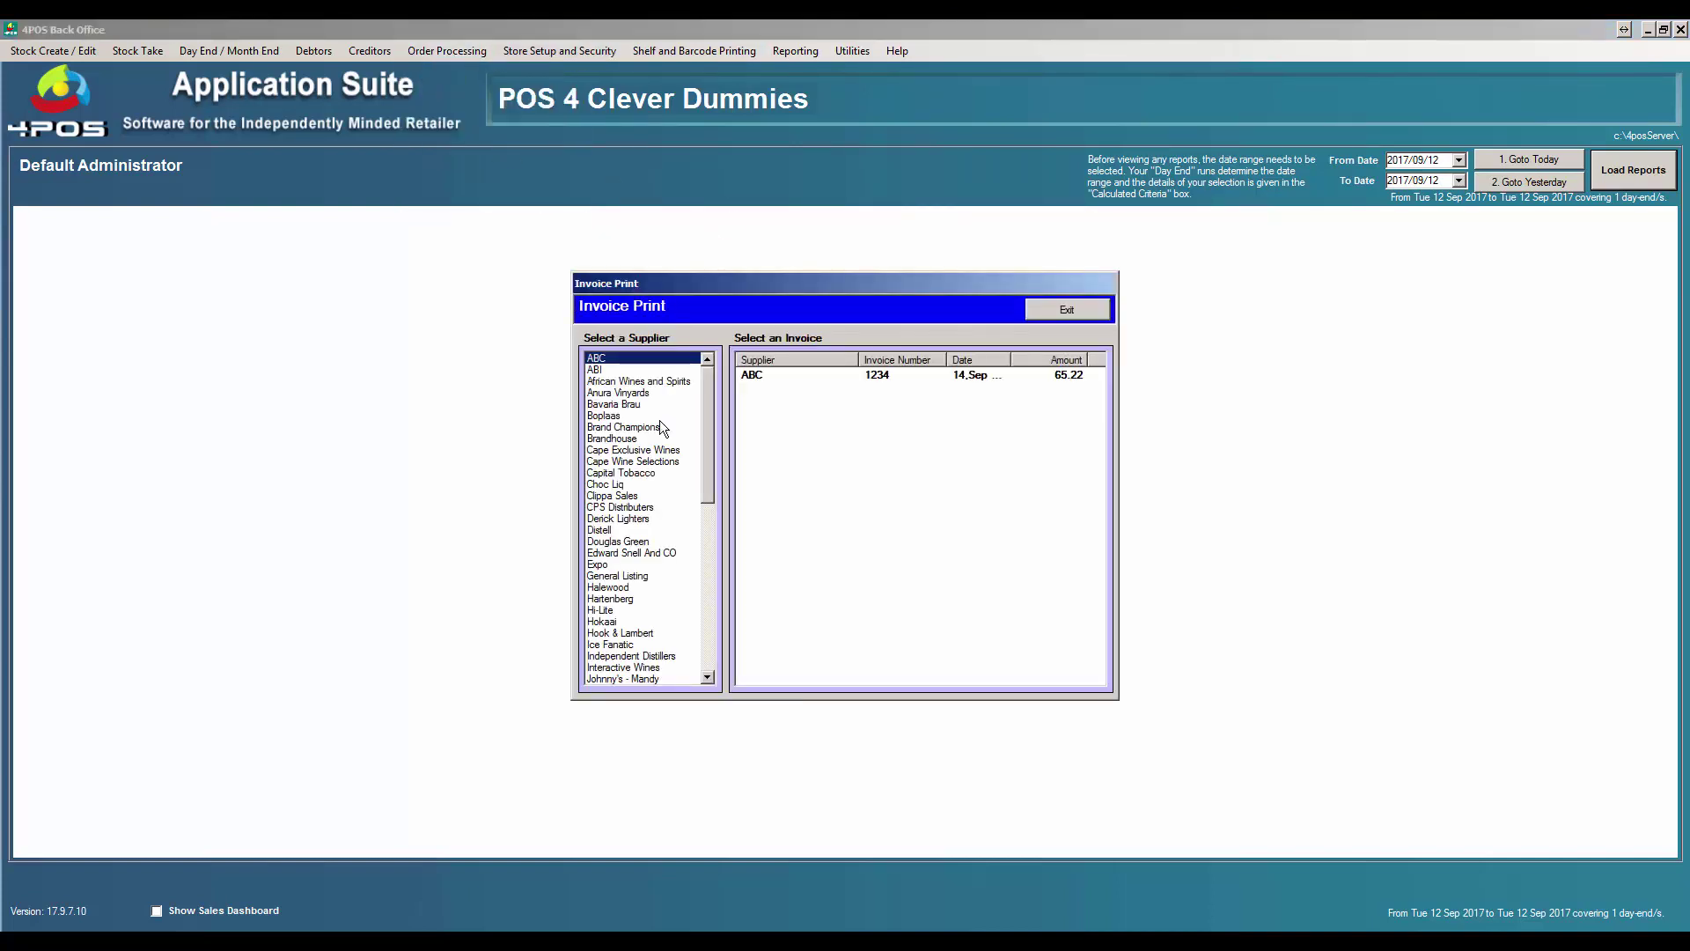
click(617, 438)
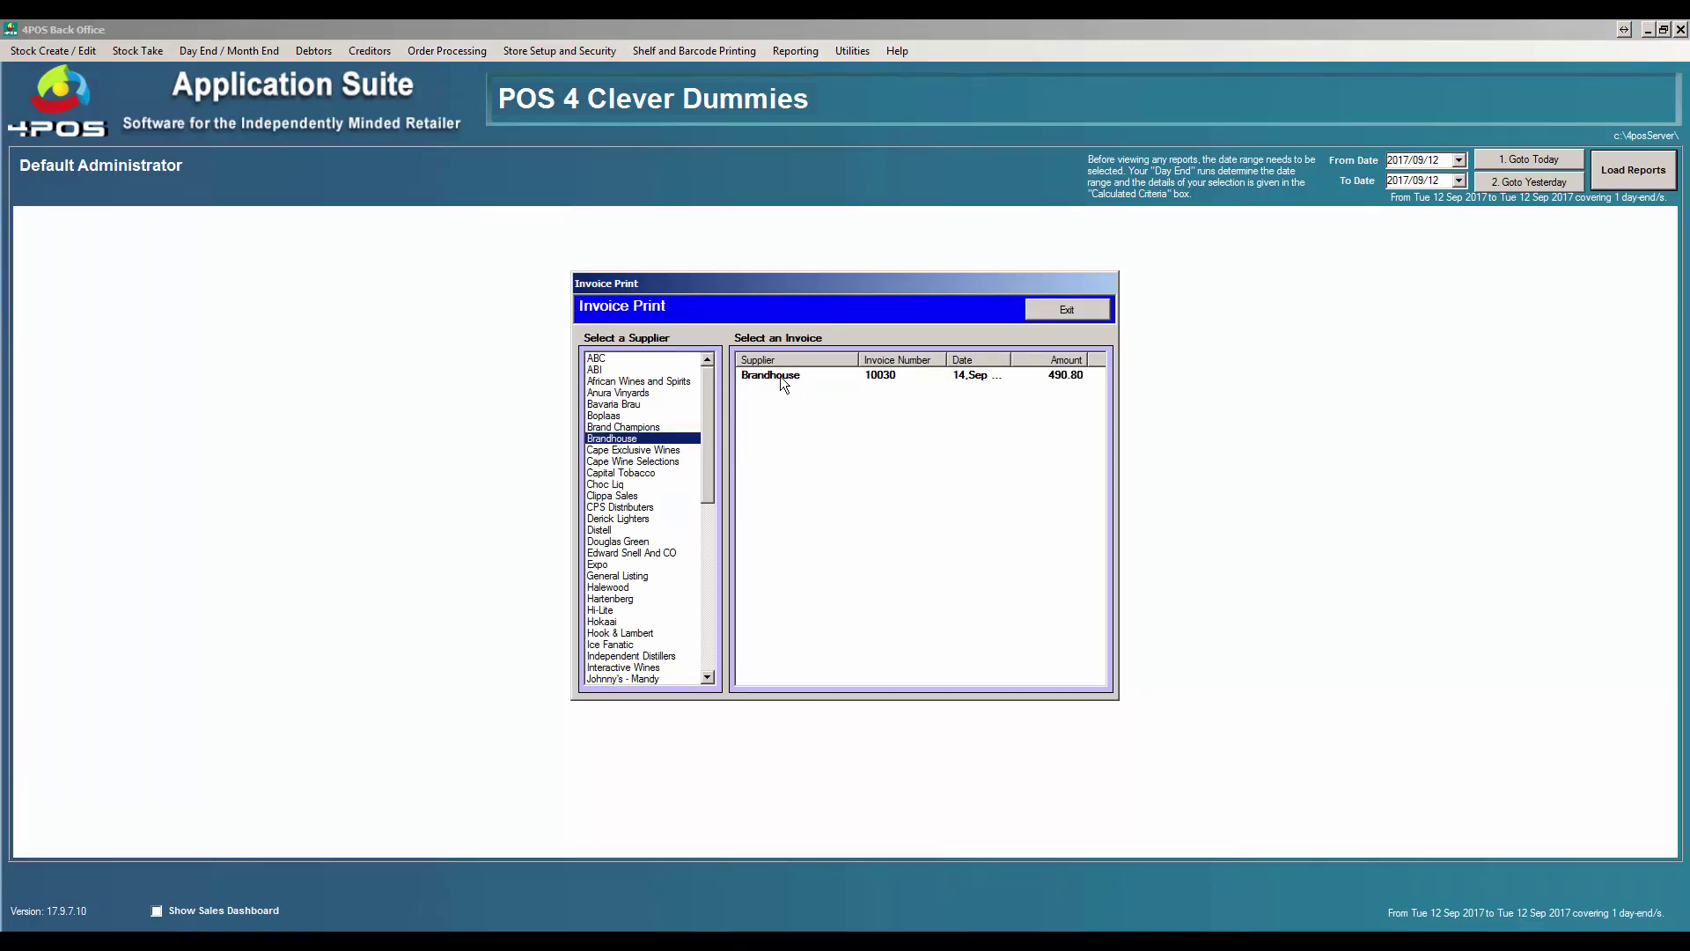
double_click(780, 376)
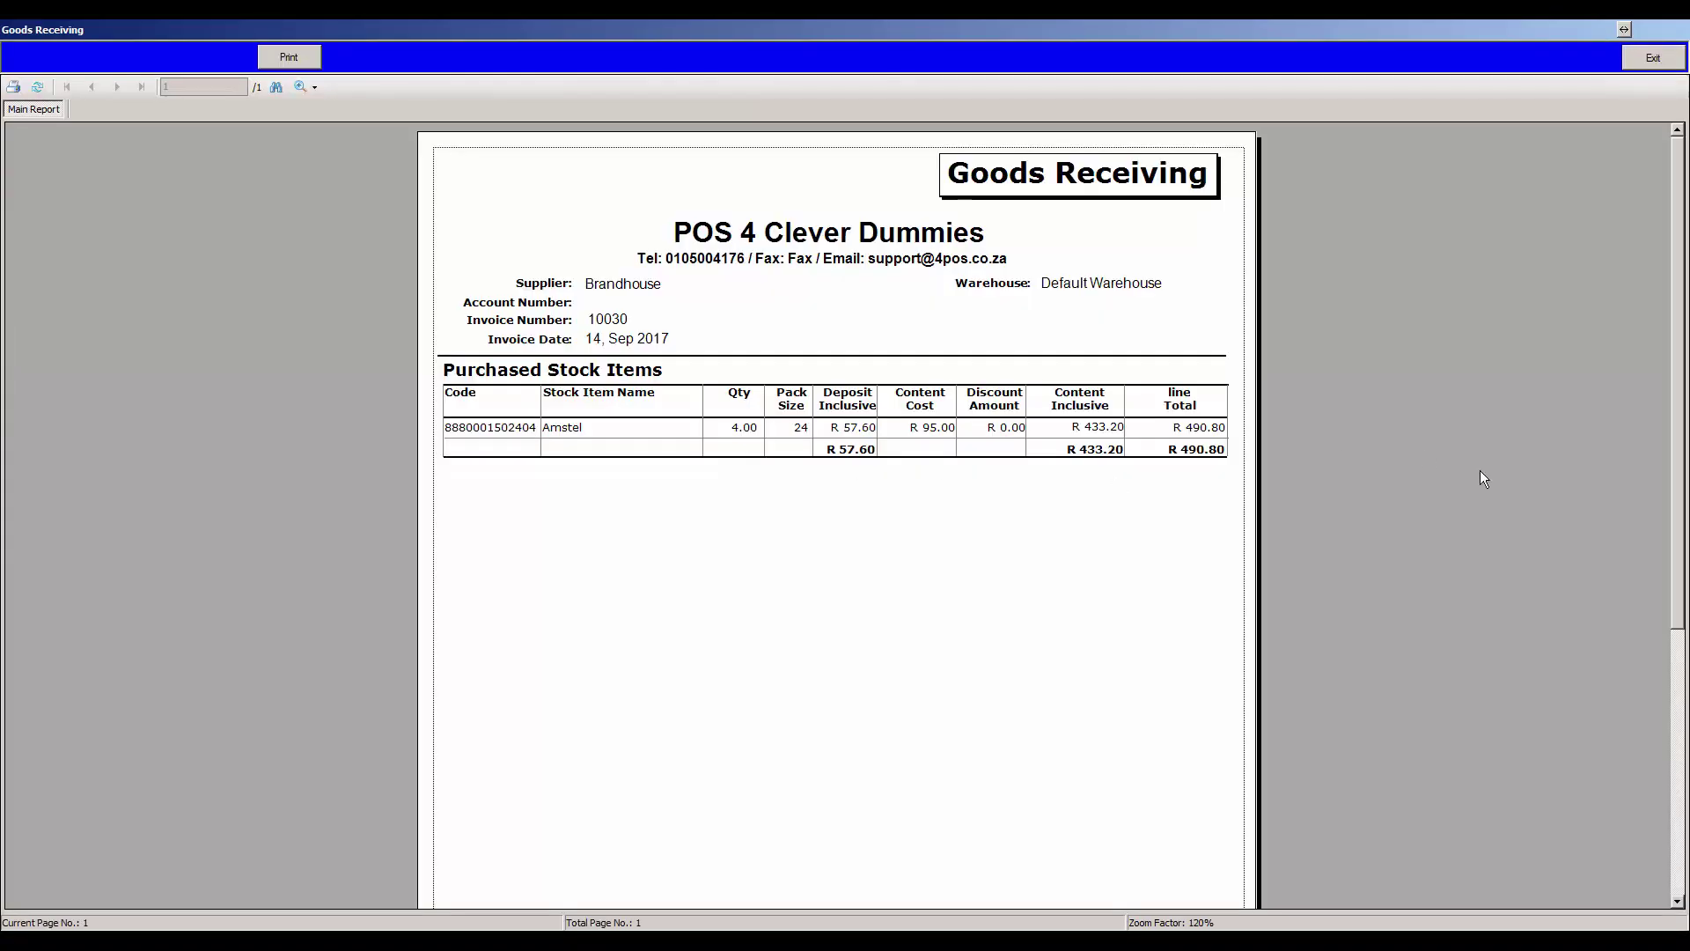
scroll(1513, 471, down, 5)
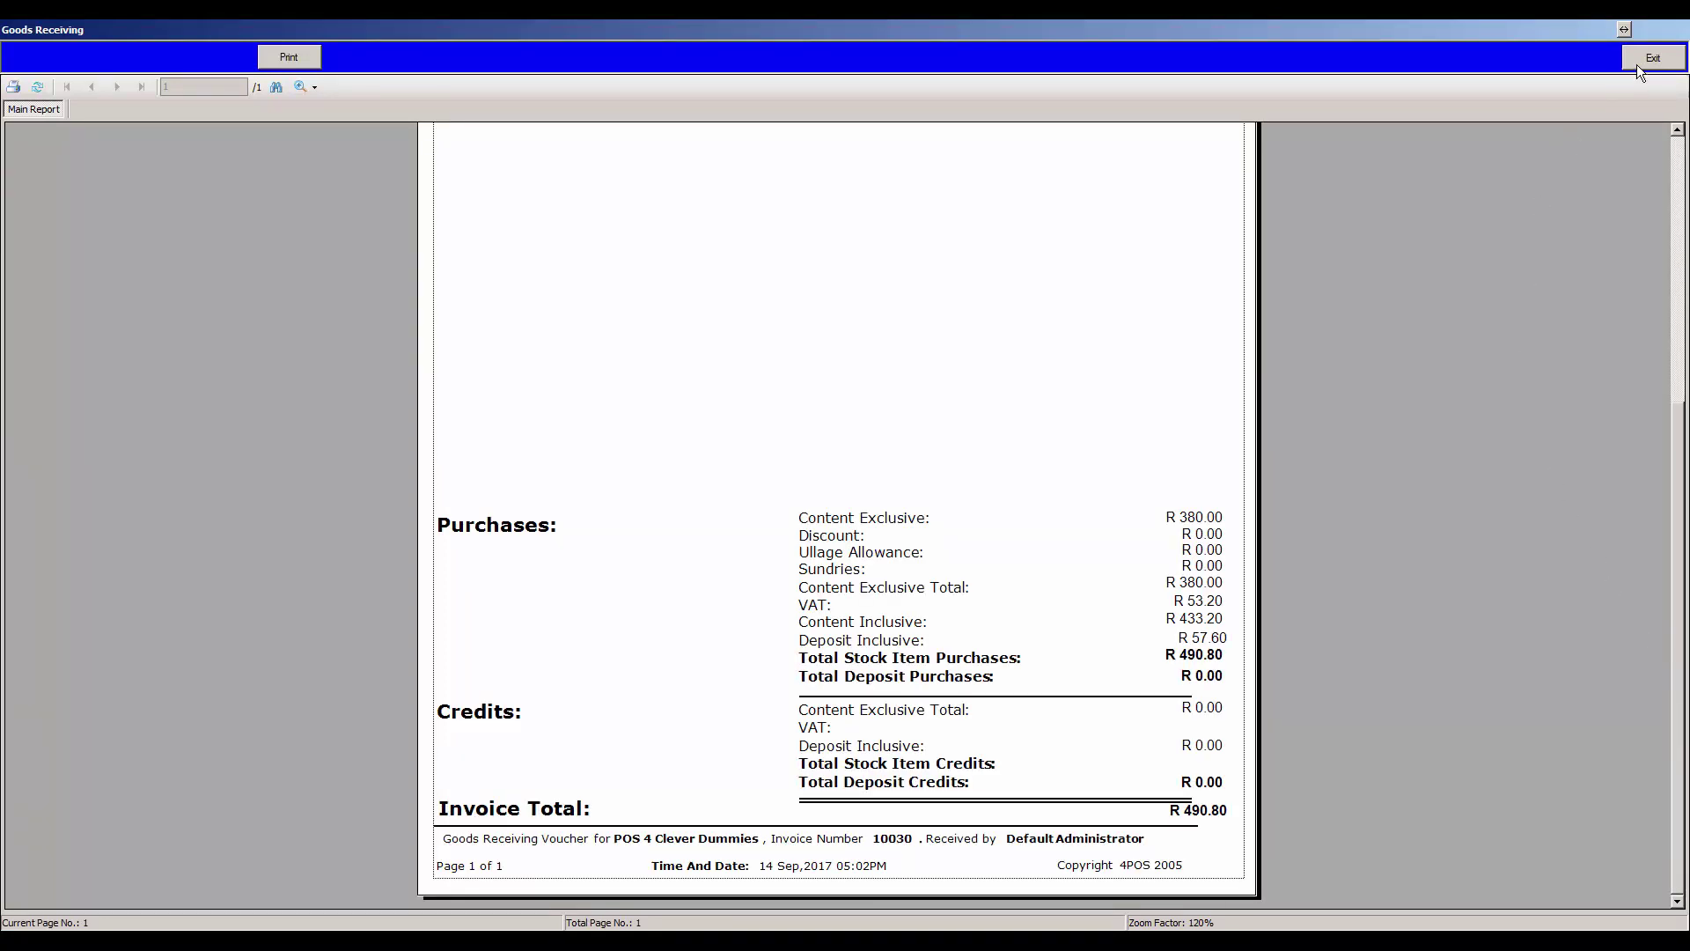
click(1637, 63)
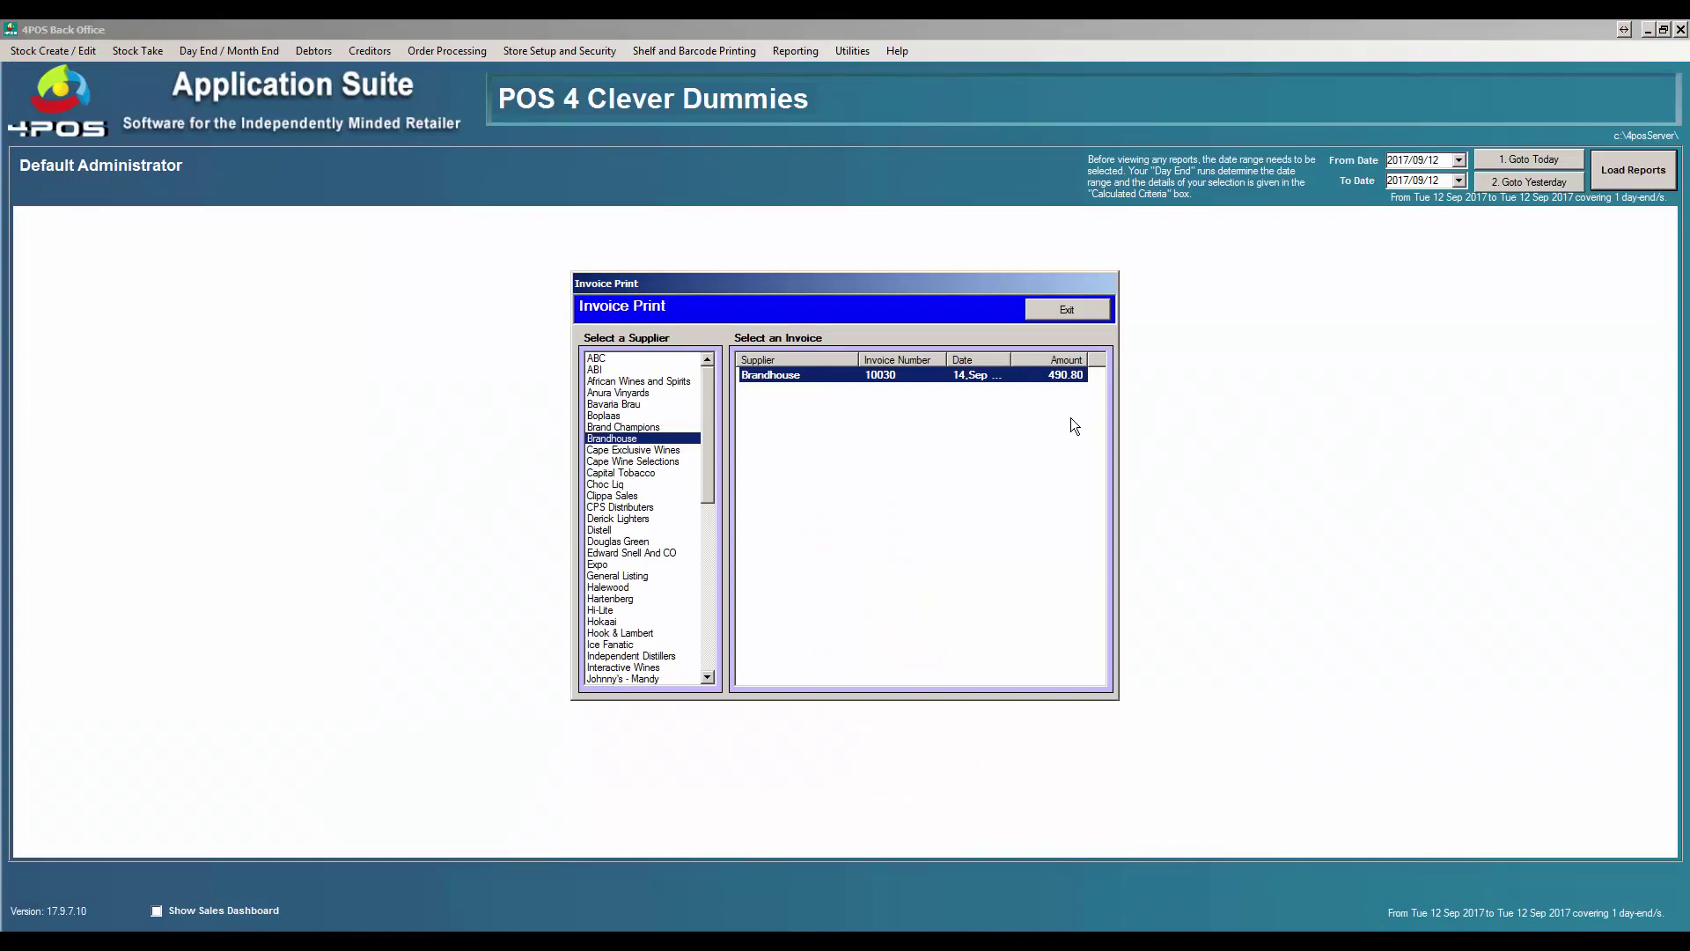